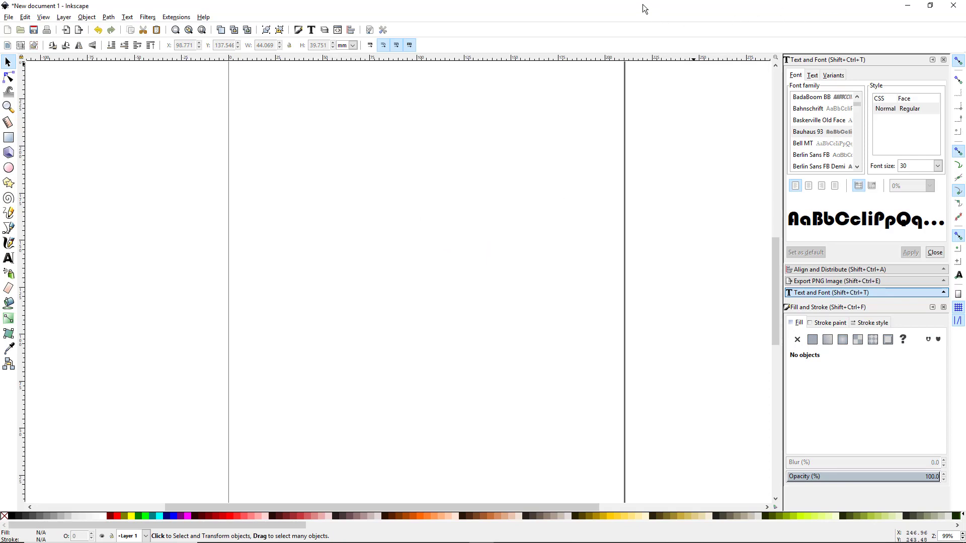
- Import Scan0001.jpg from the desktop into the document as an embedded image
left_click_drag(644, 9, 625, 147)
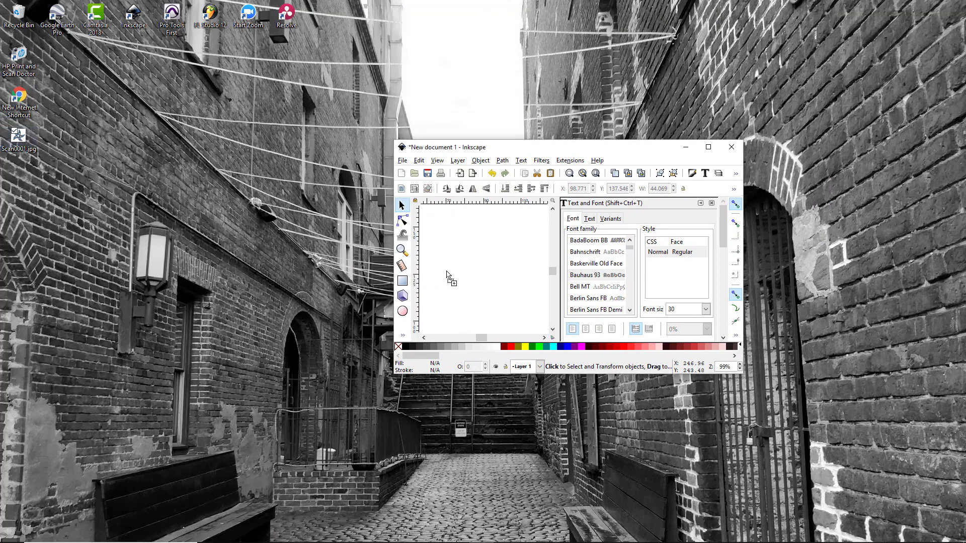
left_click_drag(446, 272, 475, 263)
left_click(624, 329)
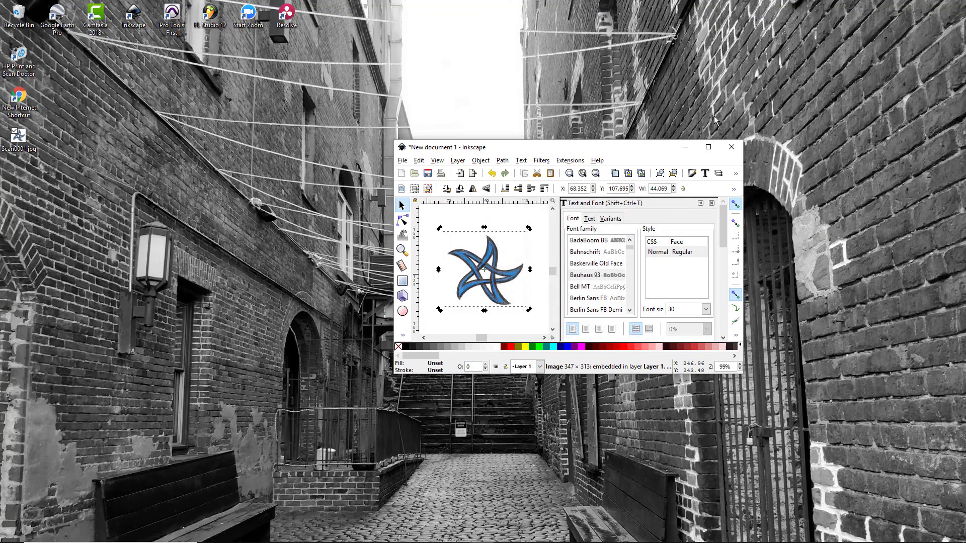
left_click(709, 147)
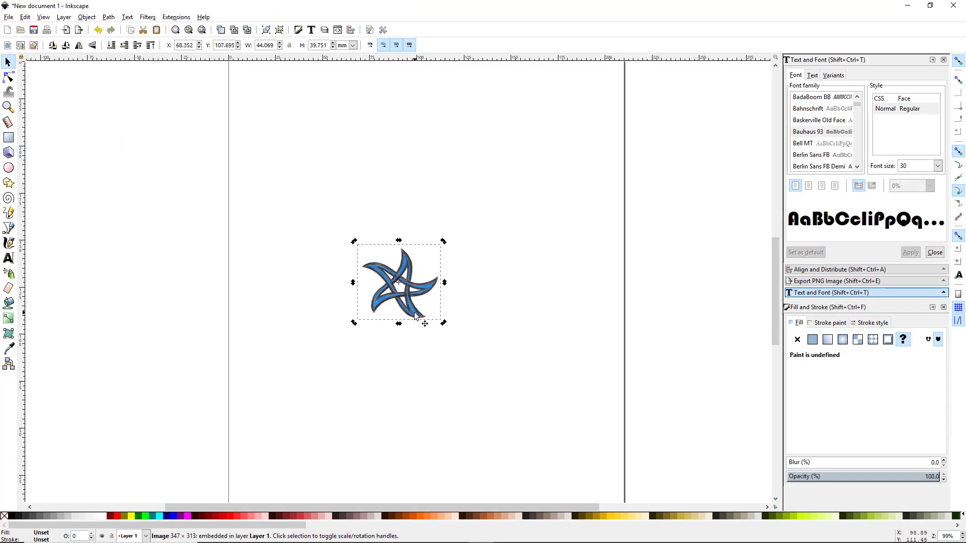
- Enlarge the star image to about 206 × 186 mm so it spans the page width, and fade it to 52% opacity
left_click_drag(415, 315, 296, 198)
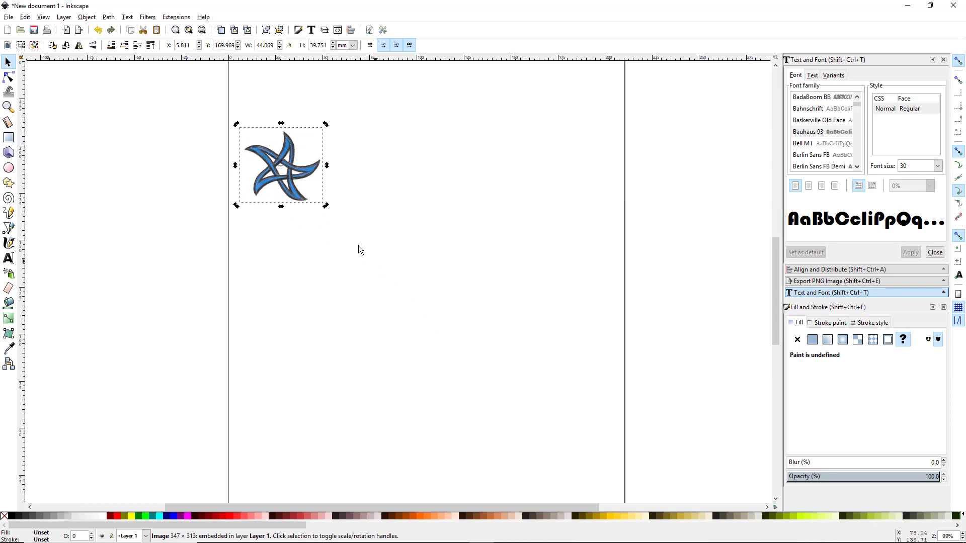
left_click(301, 200)
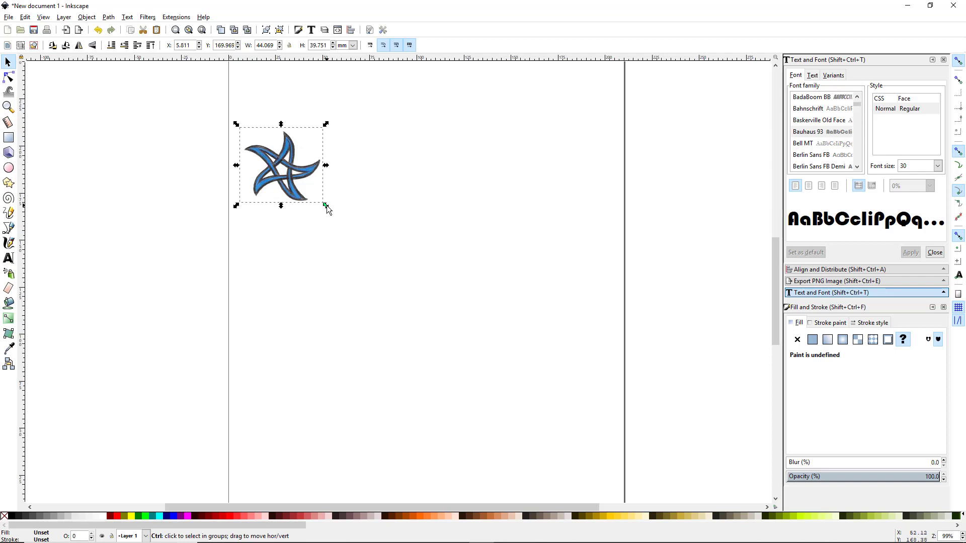
left_click_drag(327, 205, 679, 477)
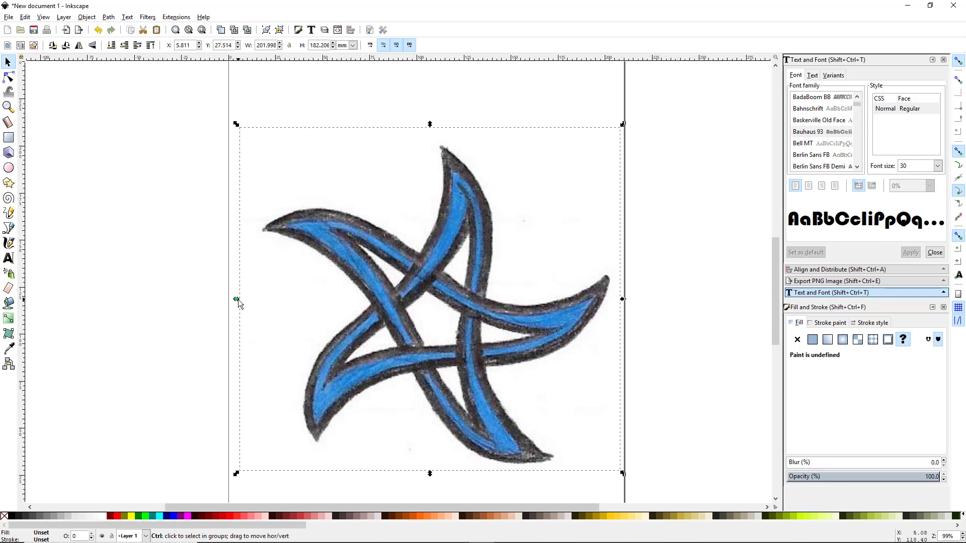
left_click_drag(237, 300, 230, 300)
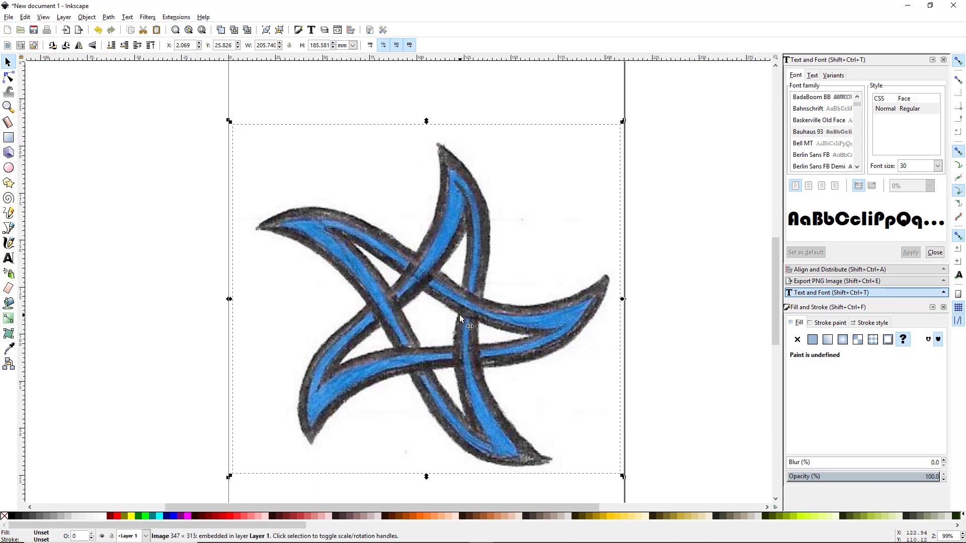
left_click_drag(445, 364, 436, 348)
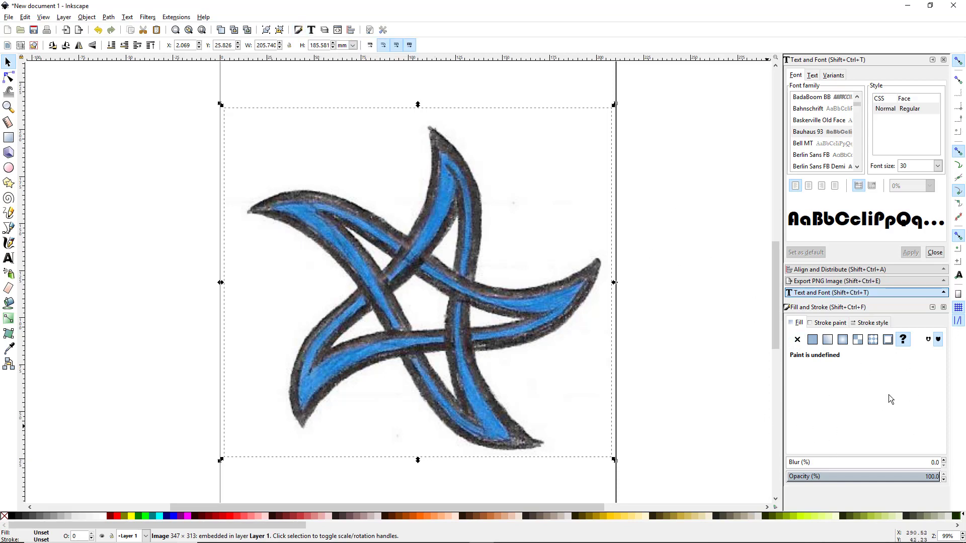
left_click(866, 477)
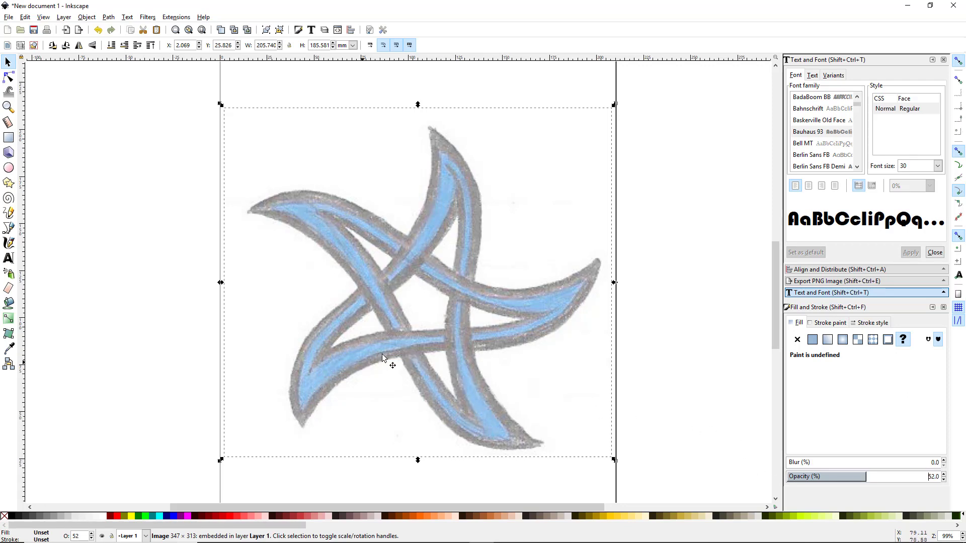
- Lock Layer 1 and add a new layer named Layer 2 above it
left_click(112, 536)
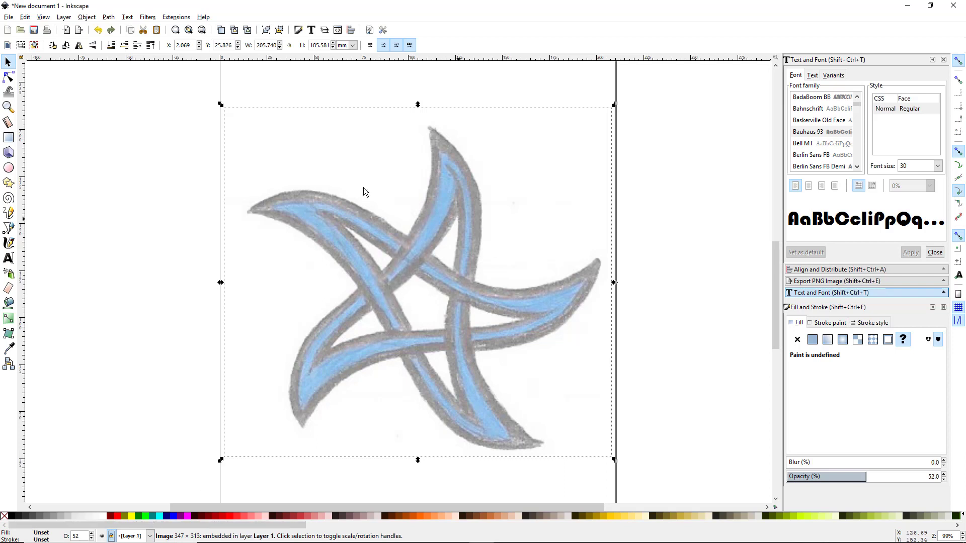
left_click(63, 17)
left_click(69, 29)
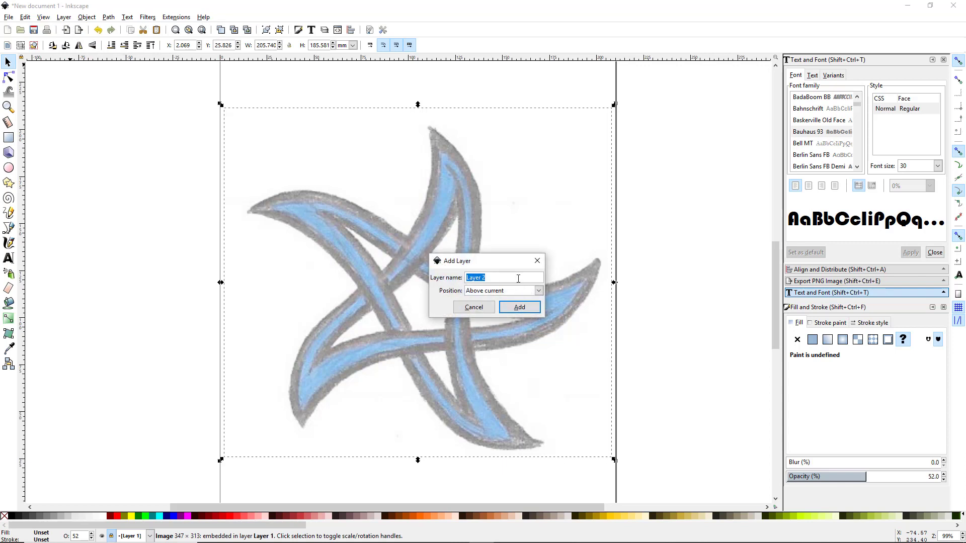
left_click(519, 308)
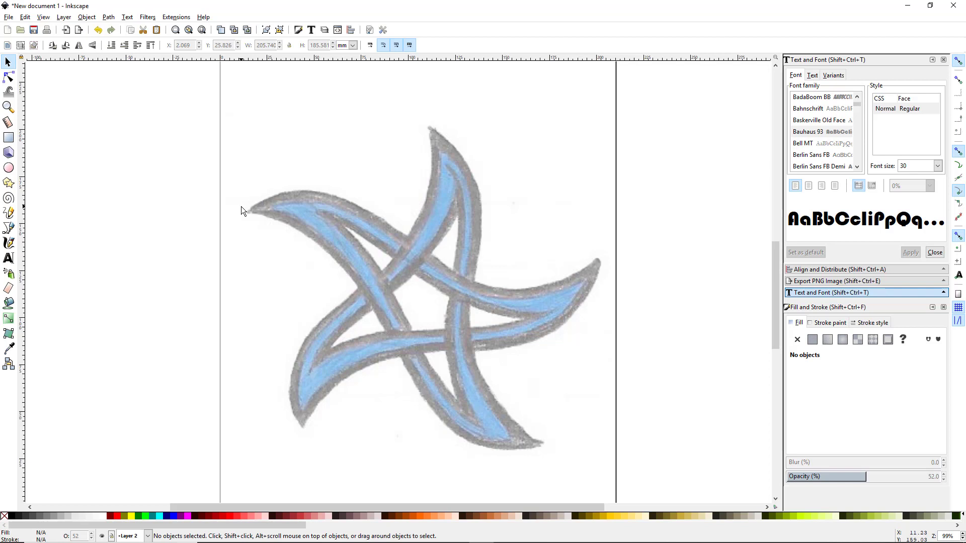
- Draw a cyan rectangle about 188 × 56 mm over the upper half of the star and remove its stroke
left_click(9, 137)
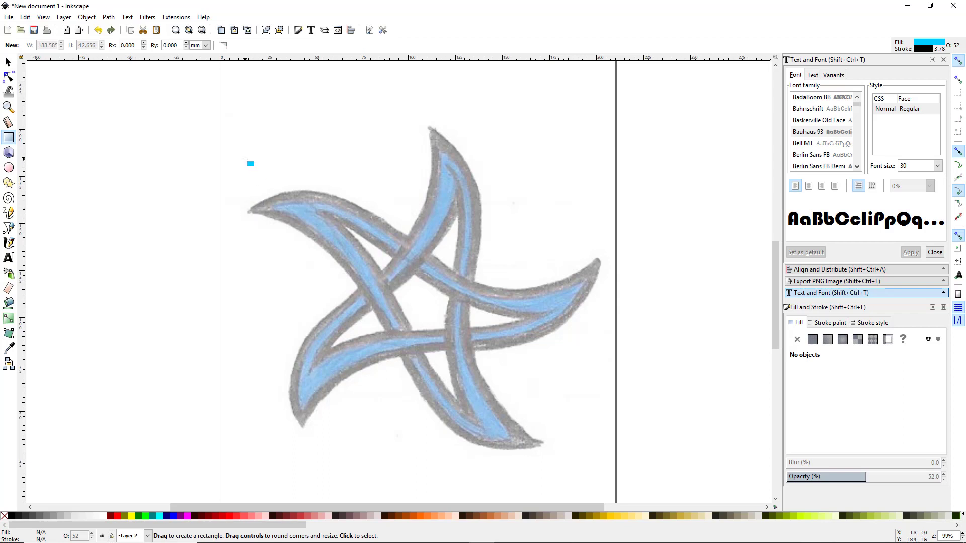
mouse_move(246, 159)
left_mouse_down()
mouse_move(272, 181)
mouse_move(445, 246)
mouse_move(600, 265)
left_mouse_up()
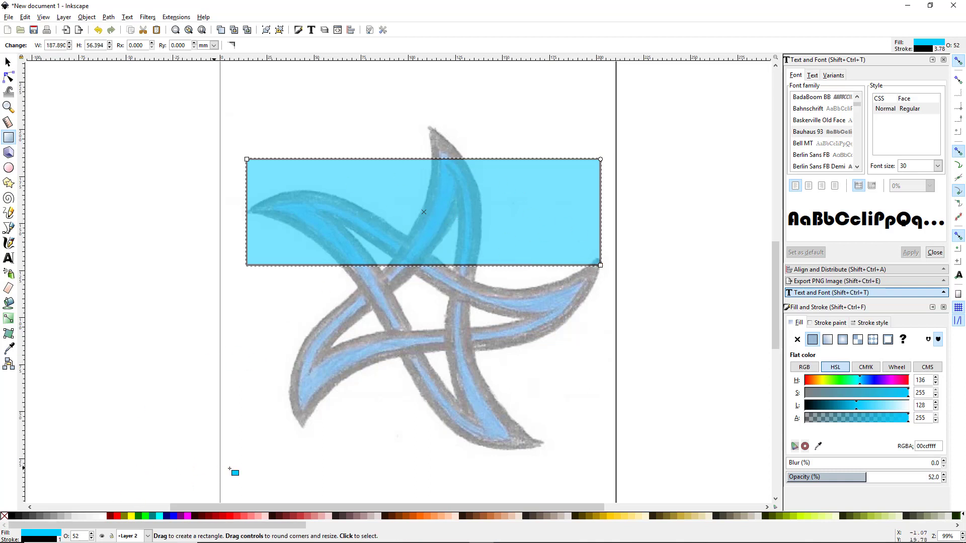
left_click(4, 516, "shift")
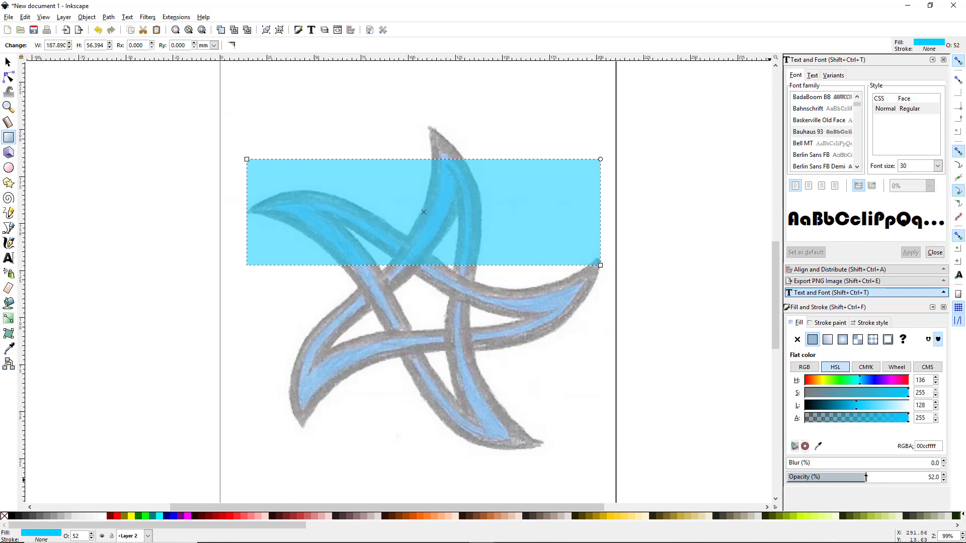
- Set the rectangle's opacity to 54.9% and convert it to a path
left_click_drag(866, 477, 954, 478)
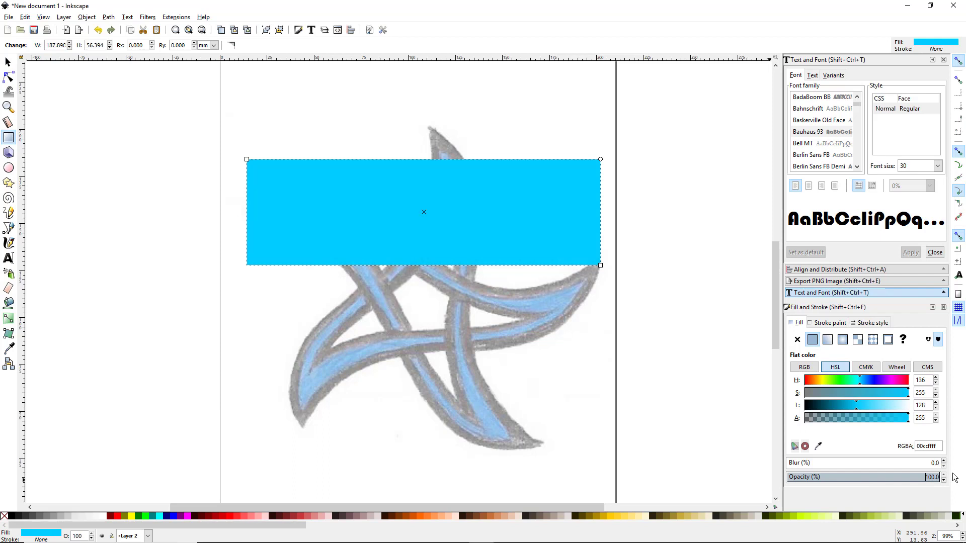
left_click(872, 477)
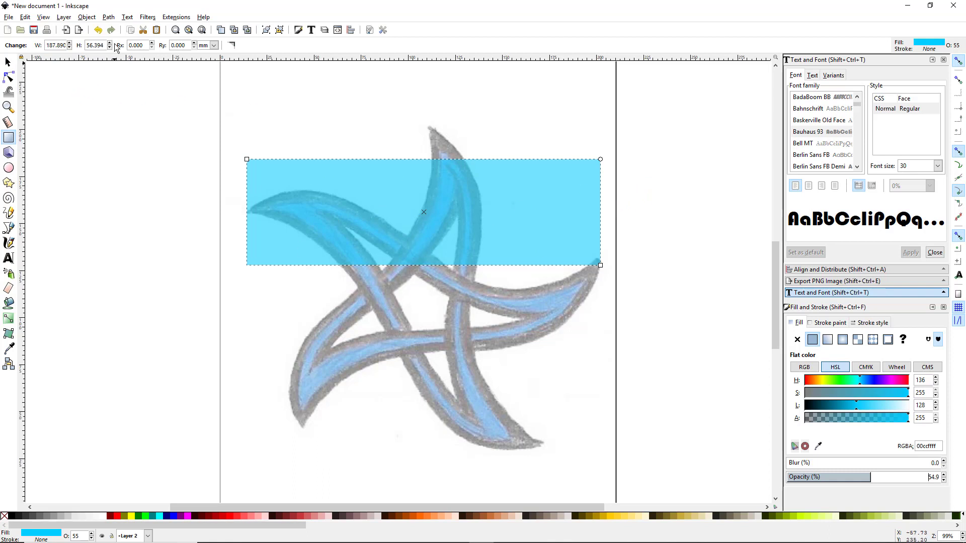
left_click(108, 17)
left_click(121, 29)
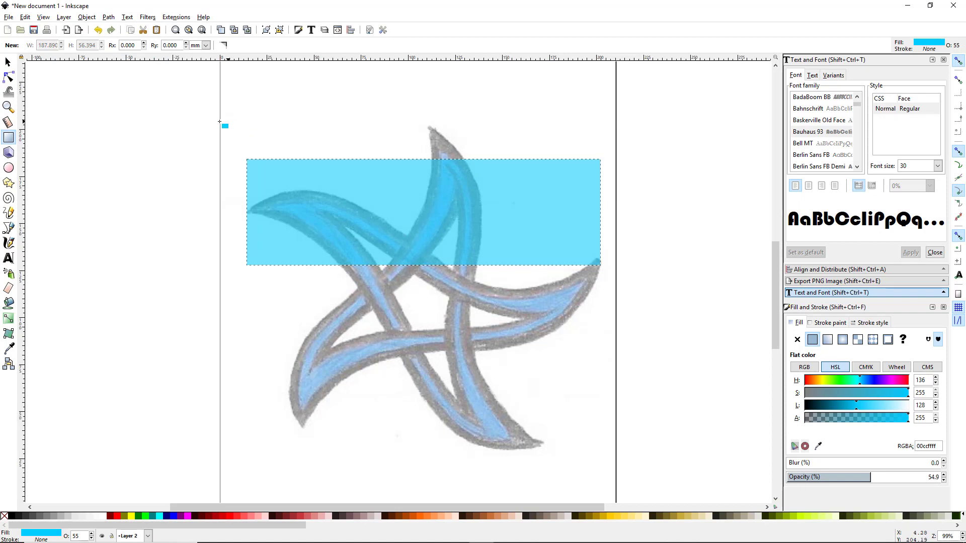
- Move the path's two upper nodes onto the star's left and right tips, and its lower-right node farther down
left_click(8, 77)
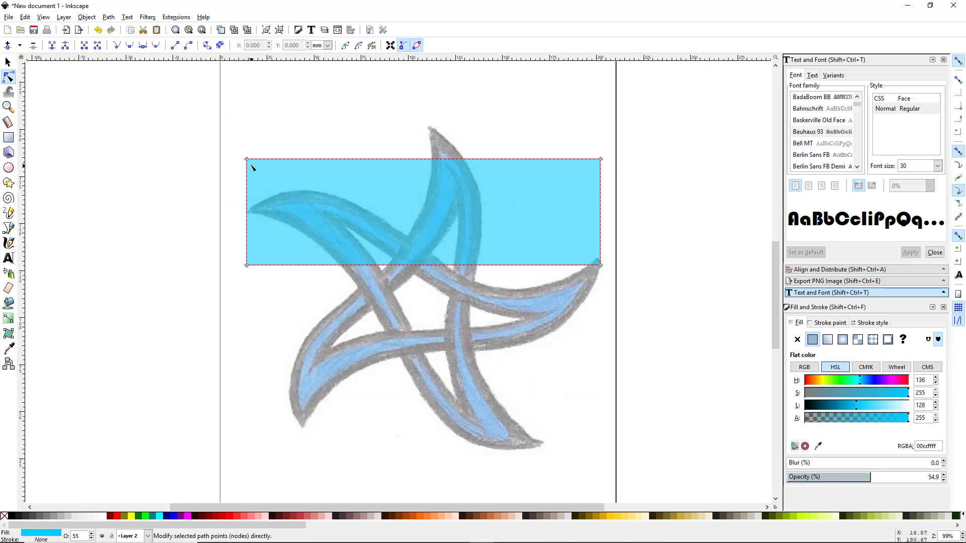
left_click_drag(247, 160, 248, 213)
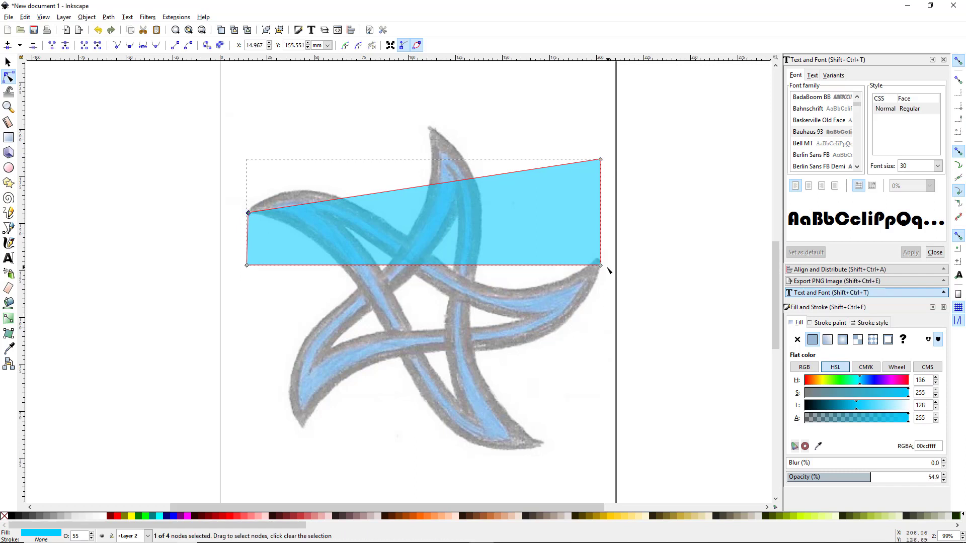
left_click_drag(602, 270, 599, 342)
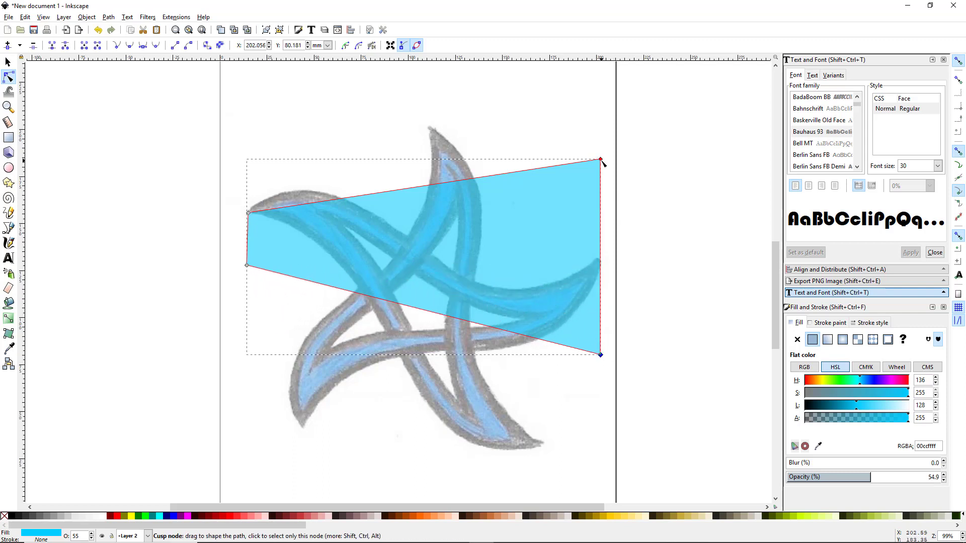
left_click_drag(602, 161, 601, 262)
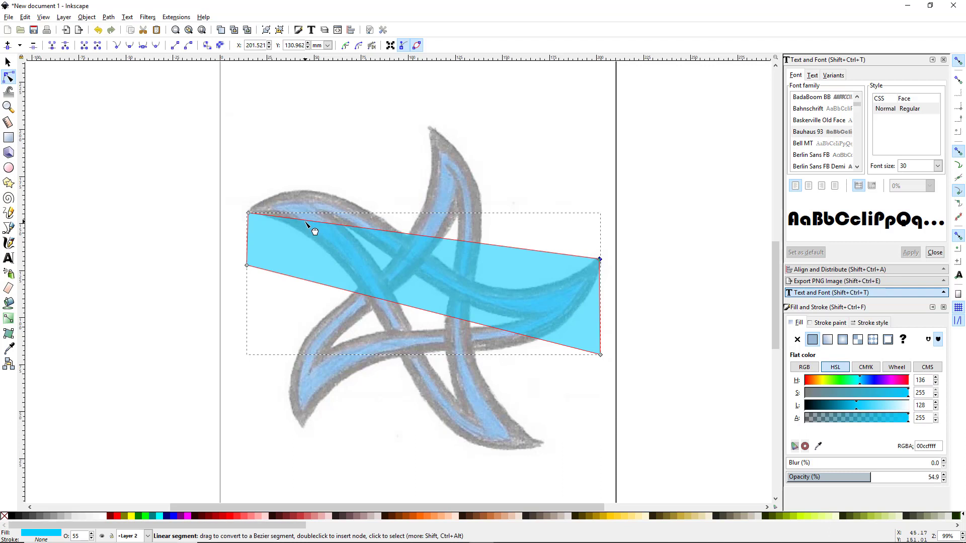
- Bend the path's upper edge into an S-curve that follows the strand's upper outline between the star's left and right tips
left_click_drag(306, 221, 292, 201)
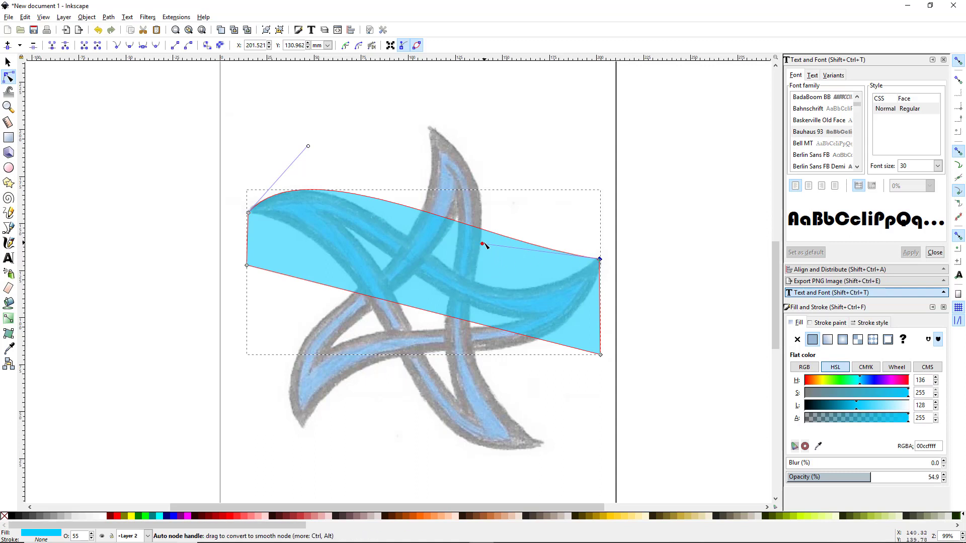
left_click_drag(482, 244, 463, 366)
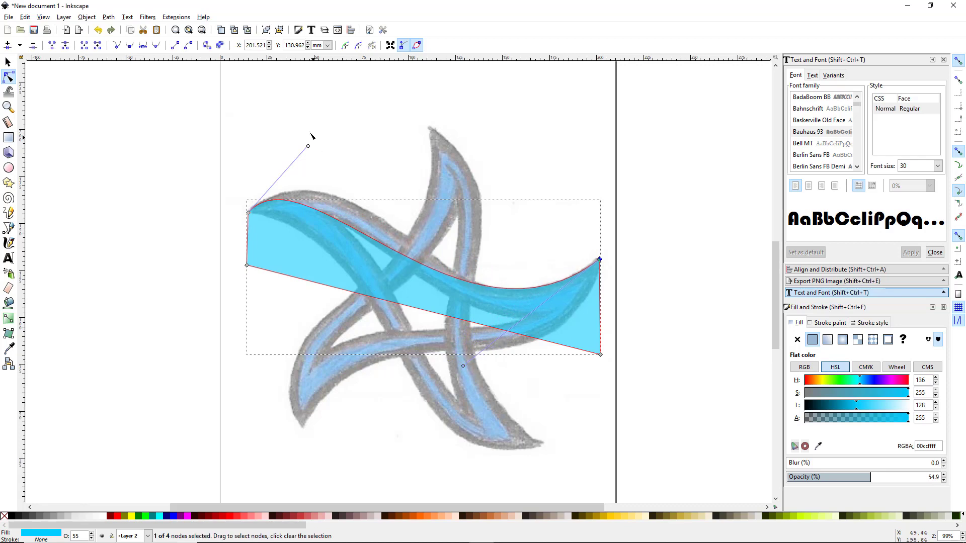
left_click_drag(309, 148, 364, 120)
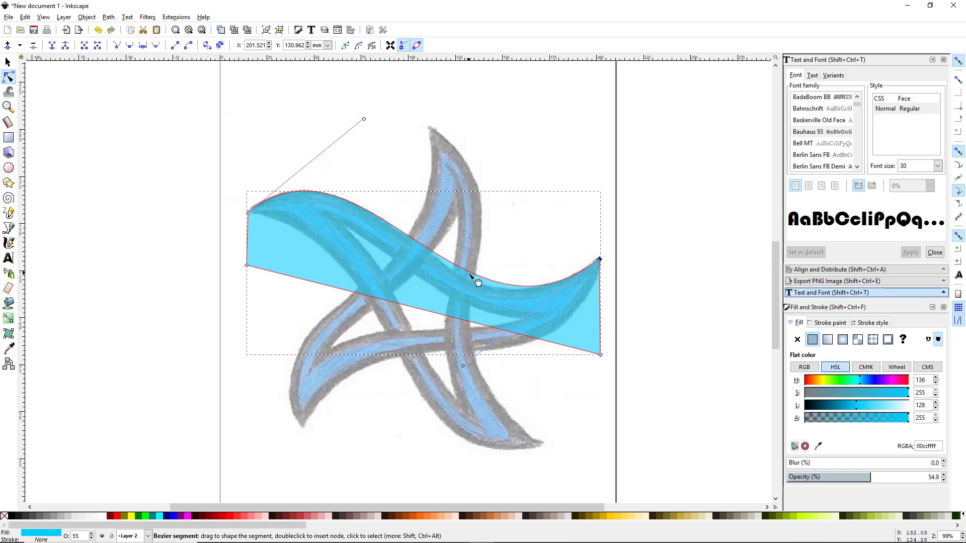
left_click_drag(469, 274, 464, 276)
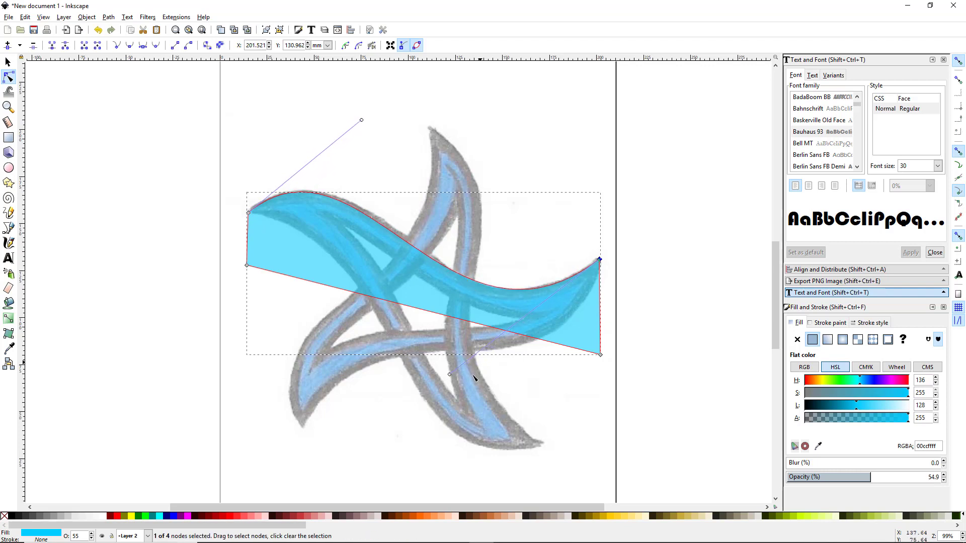
left_click_drag(450, 375, 434, 371)
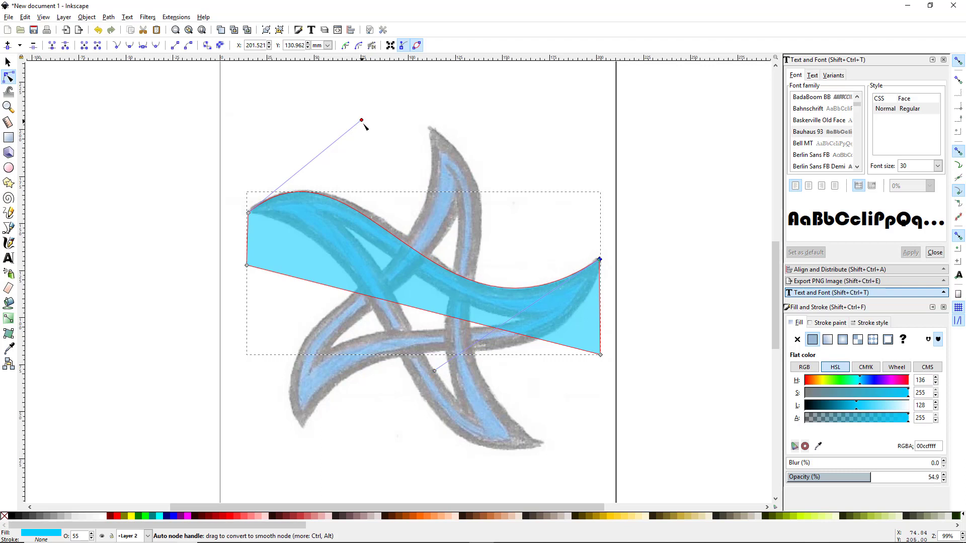
left_click_drag(361, 120, 395, 126)
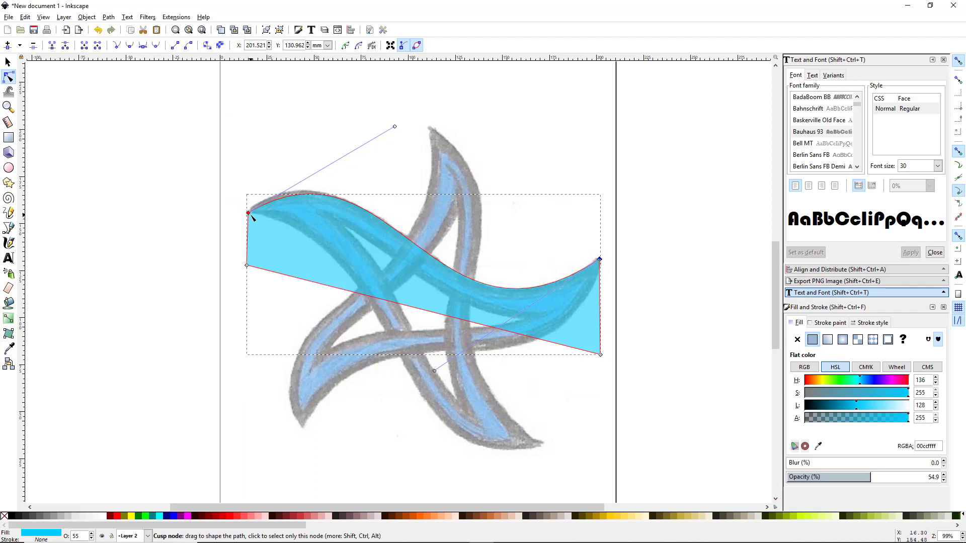
left_click_drag(250, 214, 250, 213)
left_click_drag(394, 125, 385, 125)
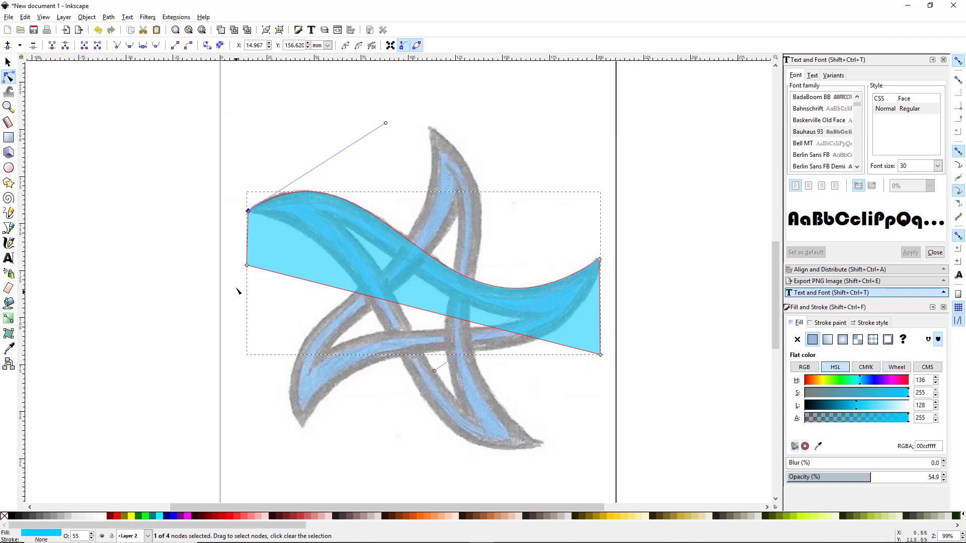
- Delete the path's two lower corner nodes, leaving only the nodes at the star's tips
left_click(247, 265)
key("Delete")
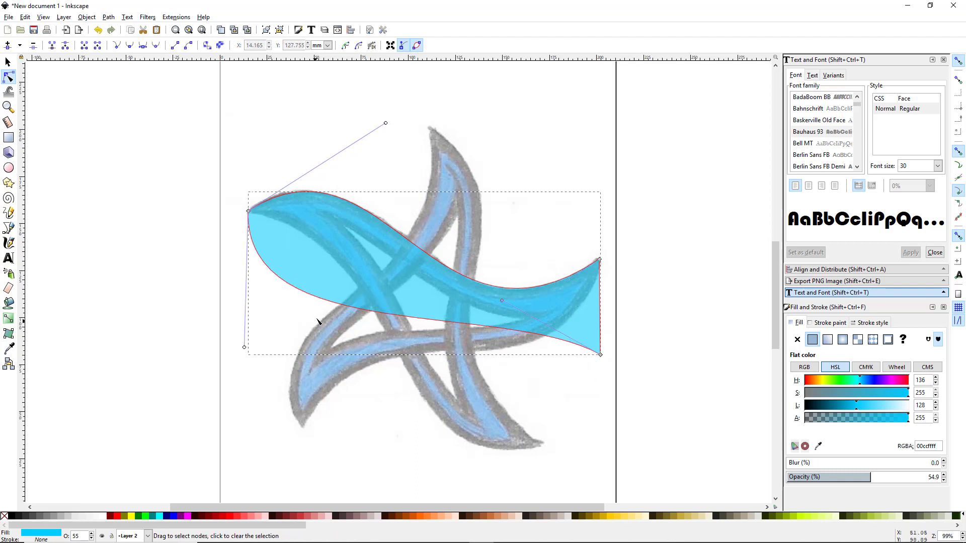
left_click(600, 355)
key("Delete")
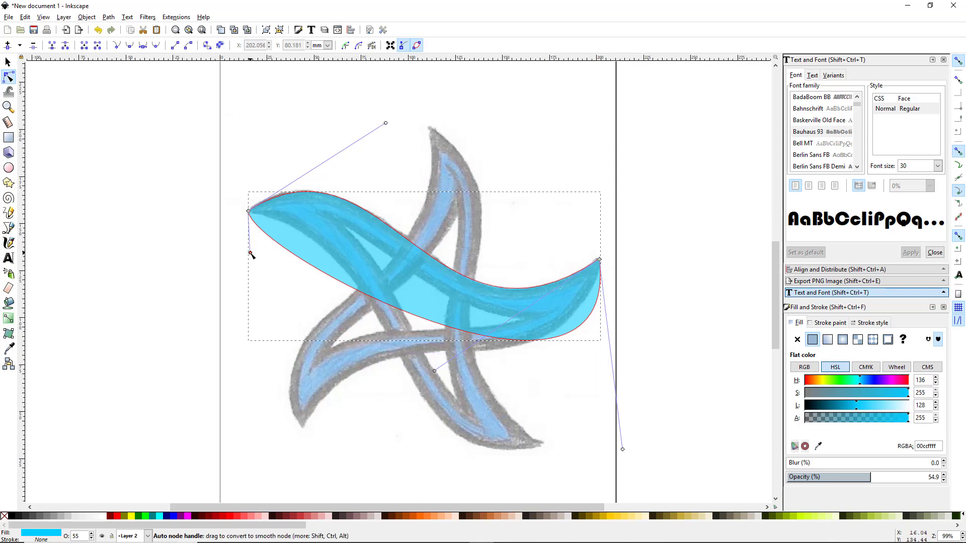
- Curve the path's lower edge with its node handles to follow the lower outline of the same strand
left_click_drag(251, 254, 366, 175)
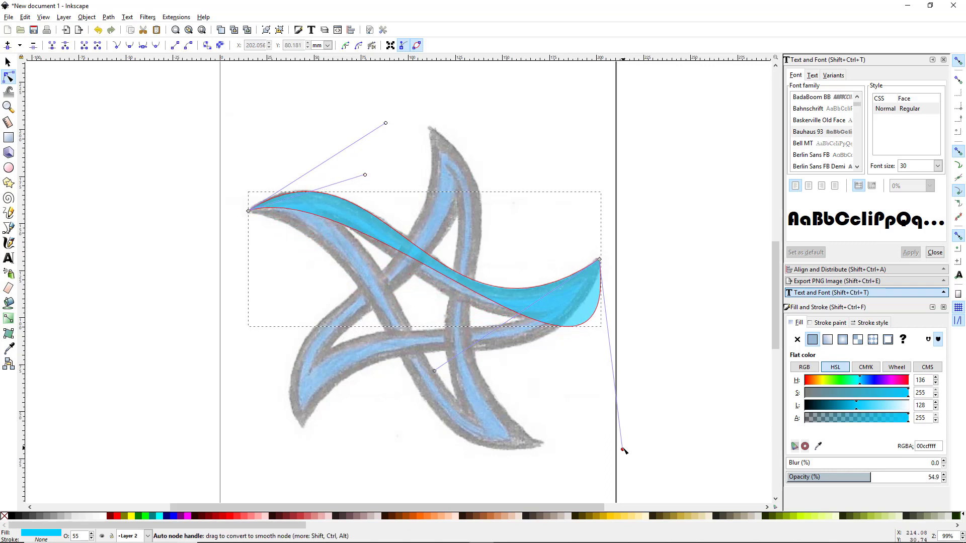
left_click_drag(623, 450, 506, 427)
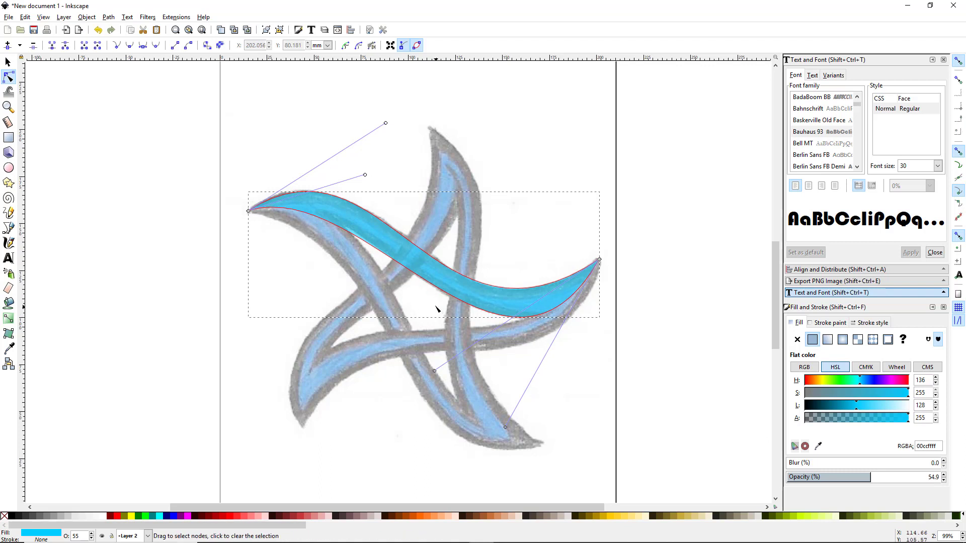
left_click_drag(365, 175, 361, 166)
left_click_drag(433, 371, 431, 372)
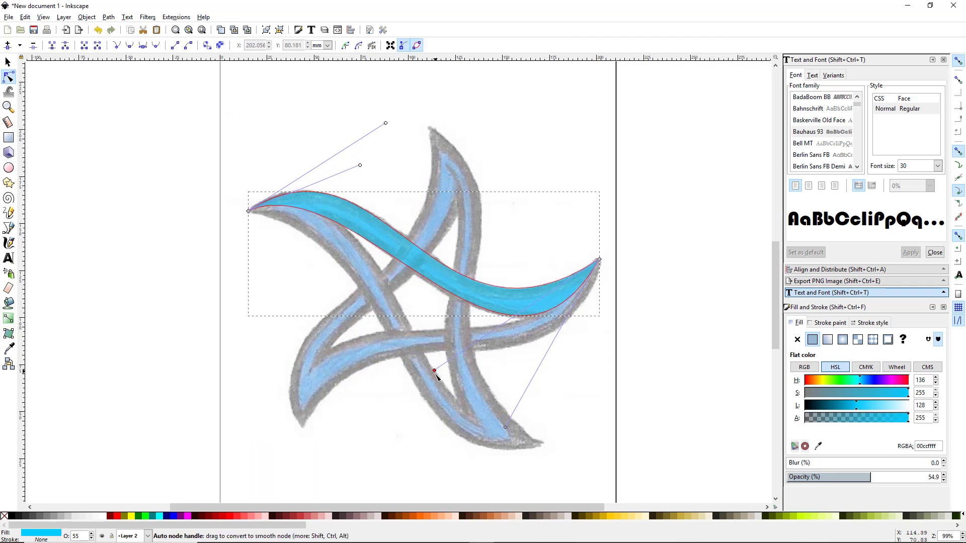
left_click(435, 386)
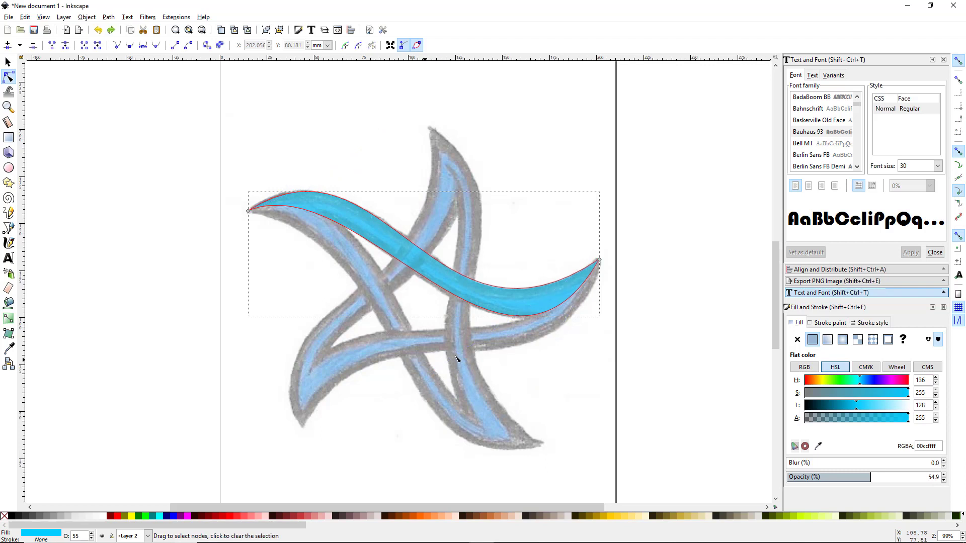
- Fine-tune the blue path's lower edge by adjusting its curve handles at the right and left tips
left_click(600, 260)
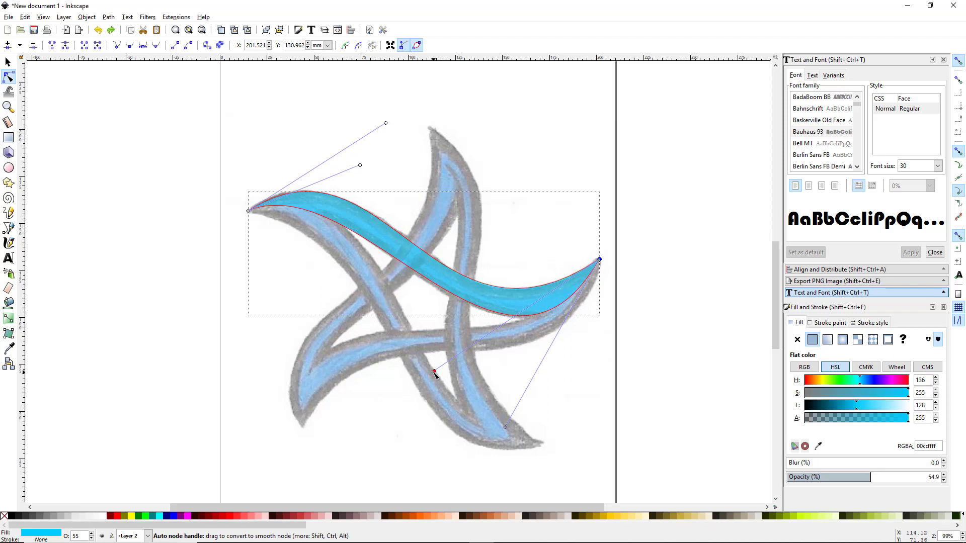
left_click_drag(505, 429, 495, 430)
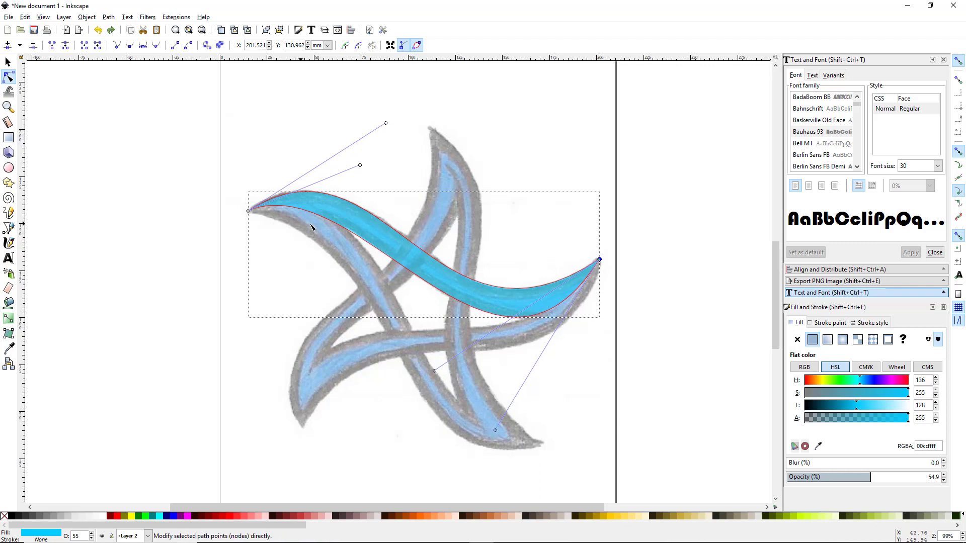
left_click_drag(360, 165, 363, 166)
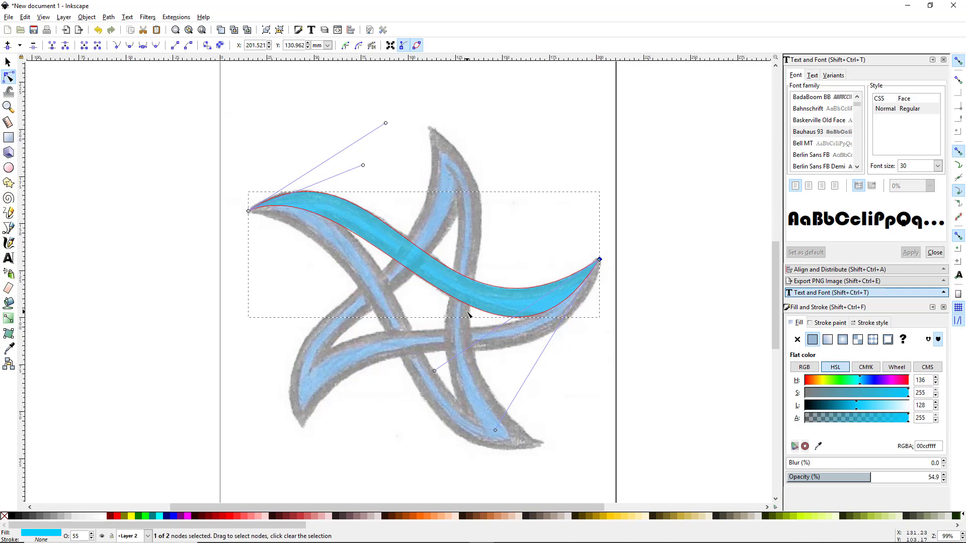
- Duplicate the blue strand, fill the copy with green (00ff00) and move it straight down over the lower half of the star
key("s")
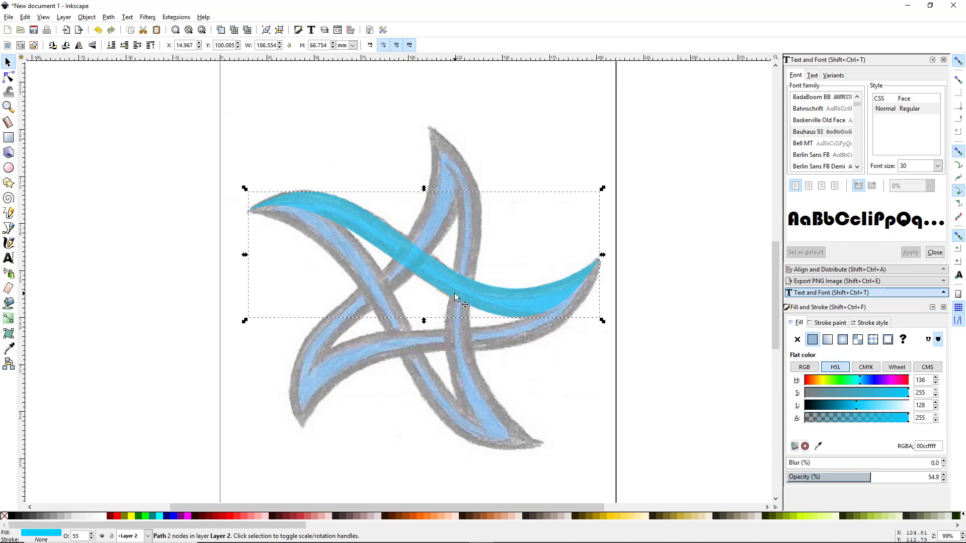
key("ctrl")
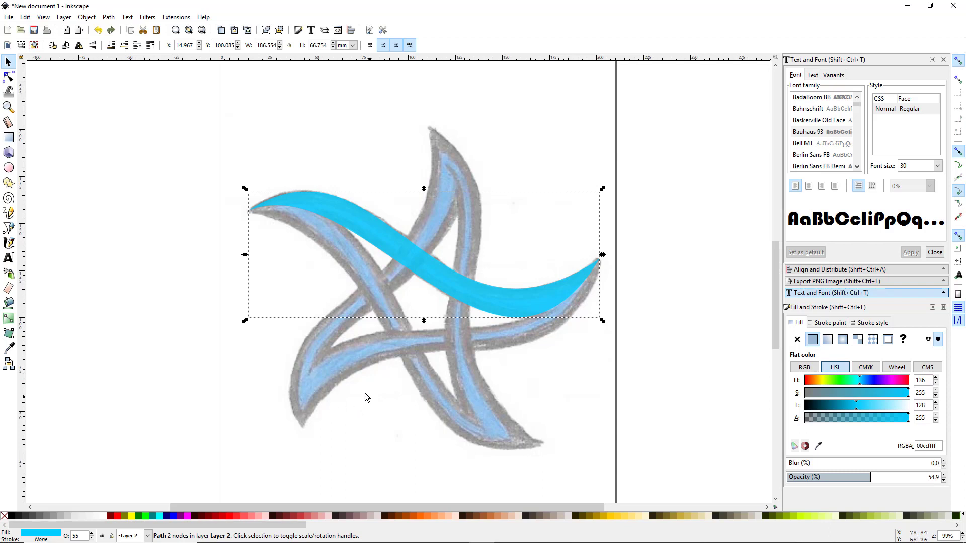
left_click(146, 515)
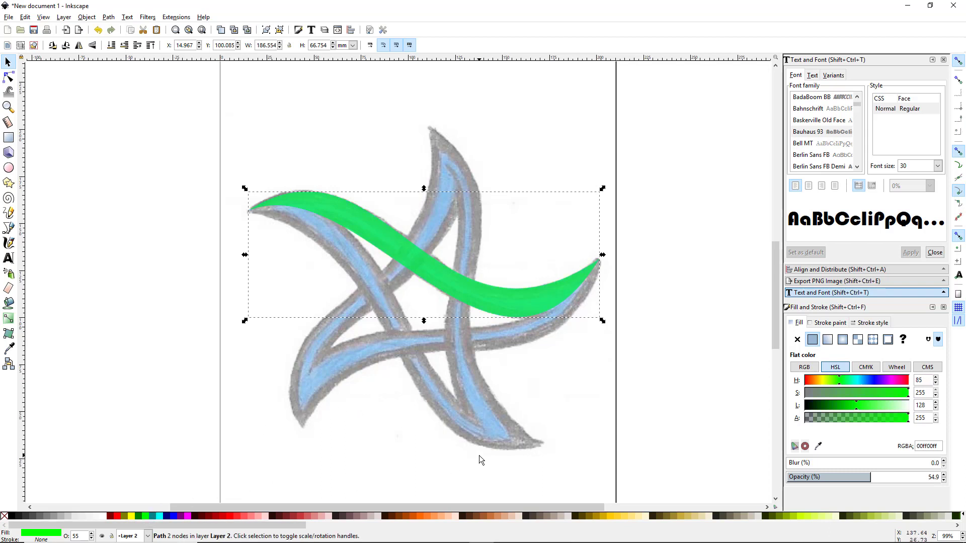
left_click_drag(445, 289, 442, 383)
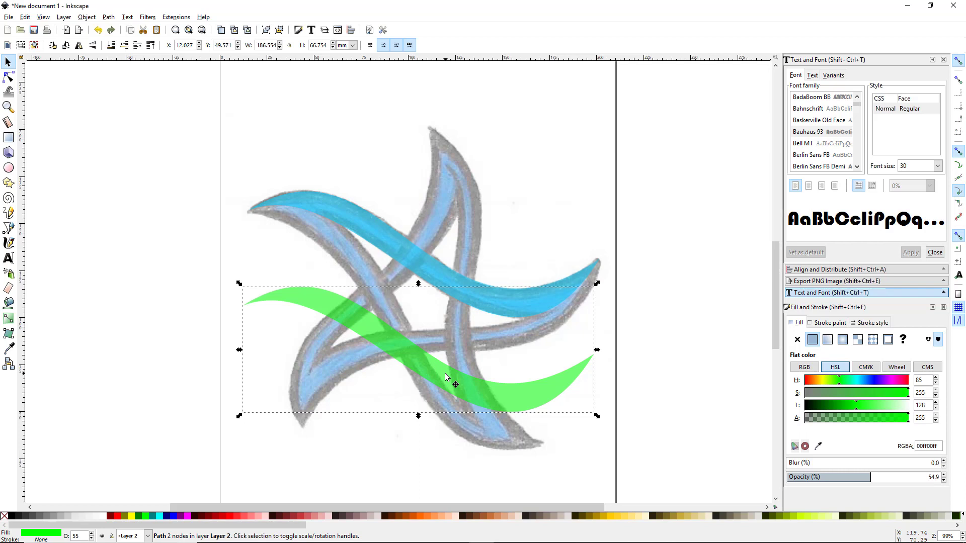
- Rotate and move the green copy onto the strand between the star's top and lower-left tips, with its lower end on the tip
left_click(447, 378)
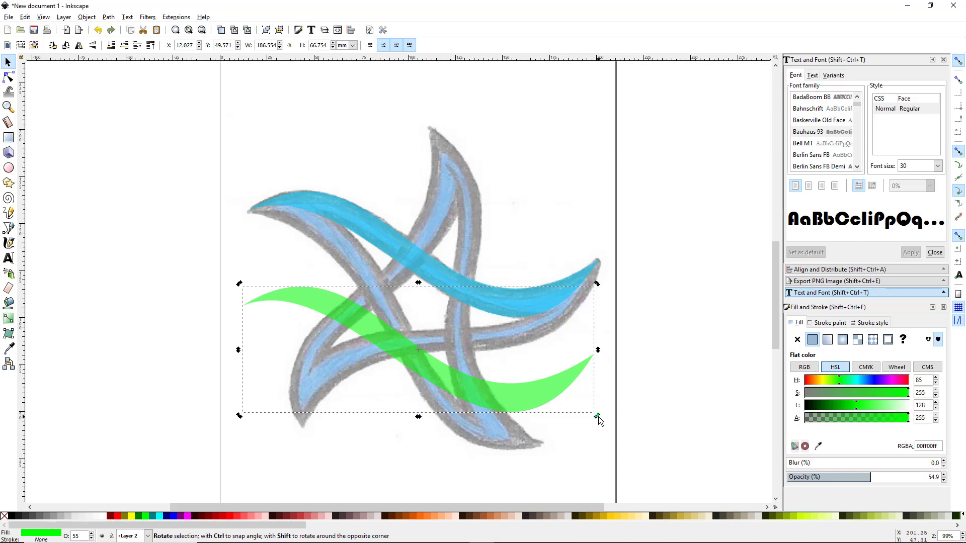
left_click_drag(598, 418, 536, 222)
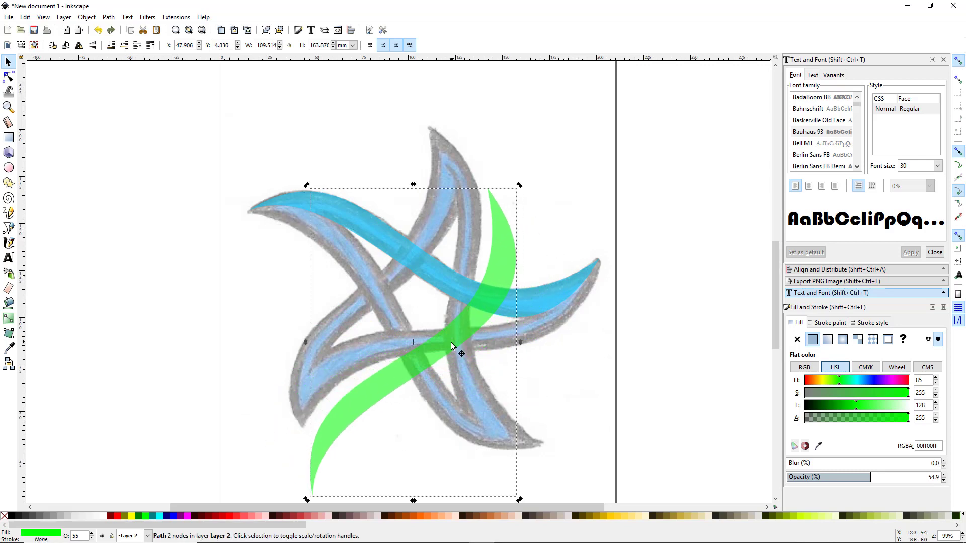
left_click_drag(465, 331, 449, 261)
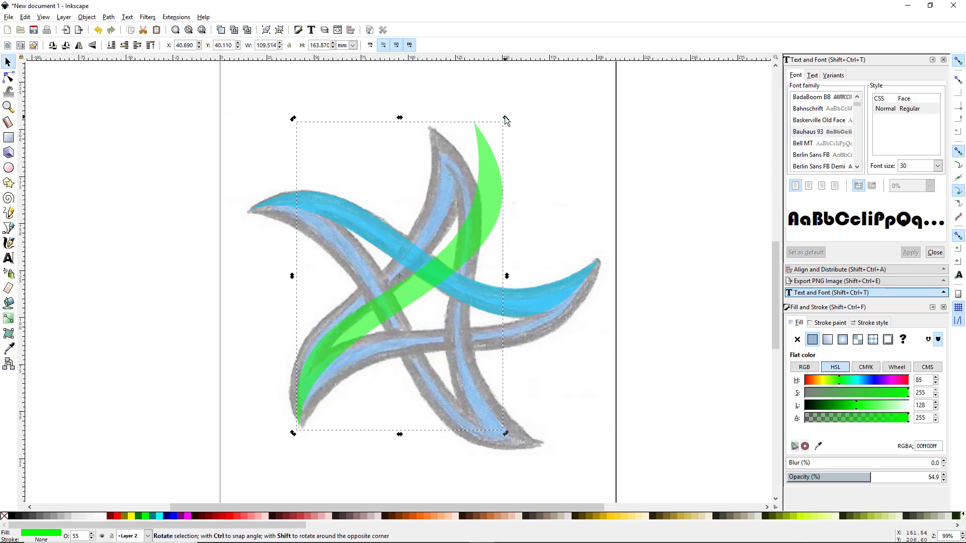
left_click_drag(505, 116, 478, 111)
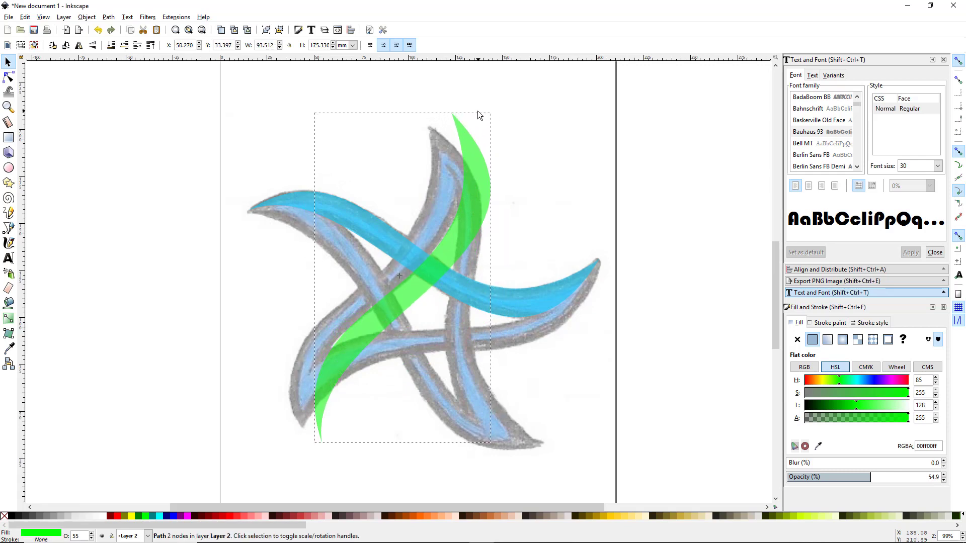
left_click_drag(455, 241, 433, 228)
left_click_drag(473, 95, 464, 90)
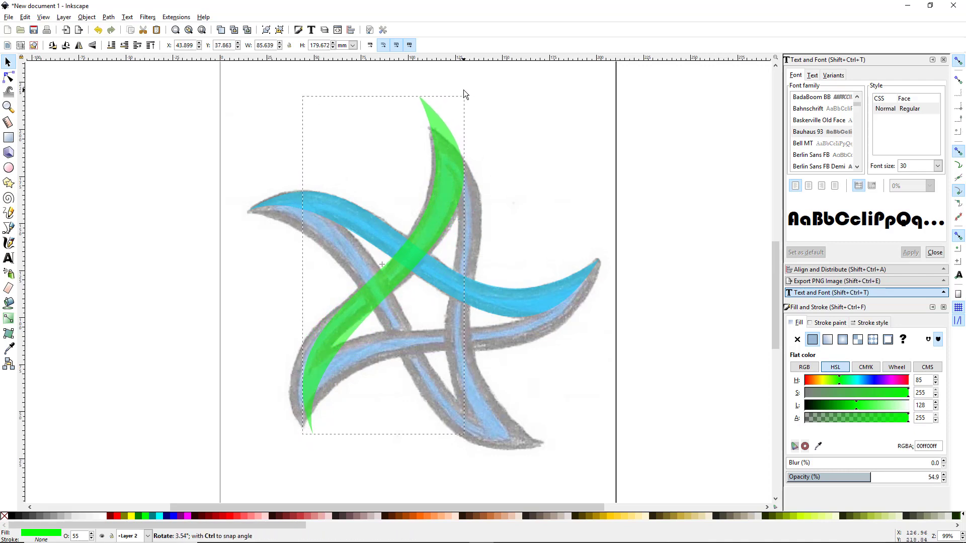
left_click_drag(439, 201, 437, 203)
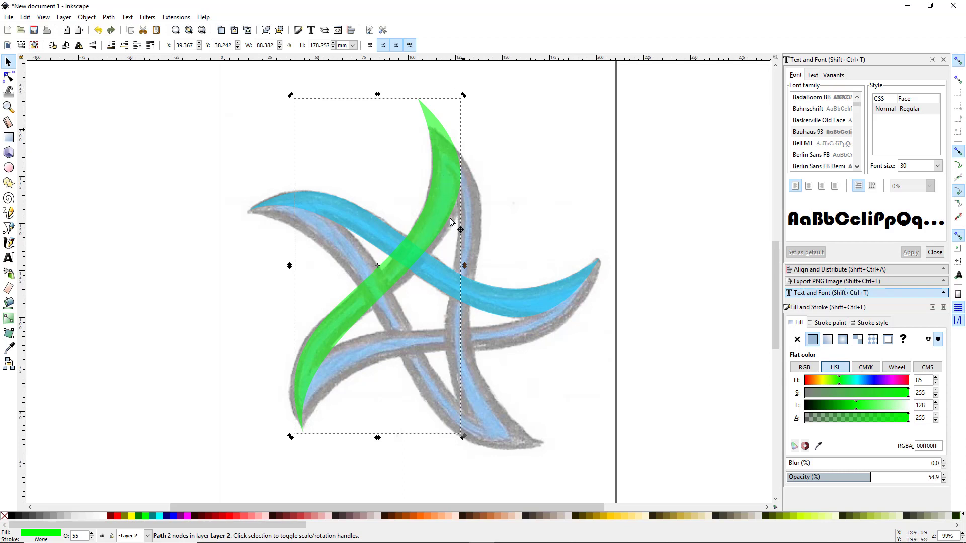
- Scale the green copy to about 96 mm wide and 163 mm high so its upper end meets the star's top tip
left_click(424, 227)
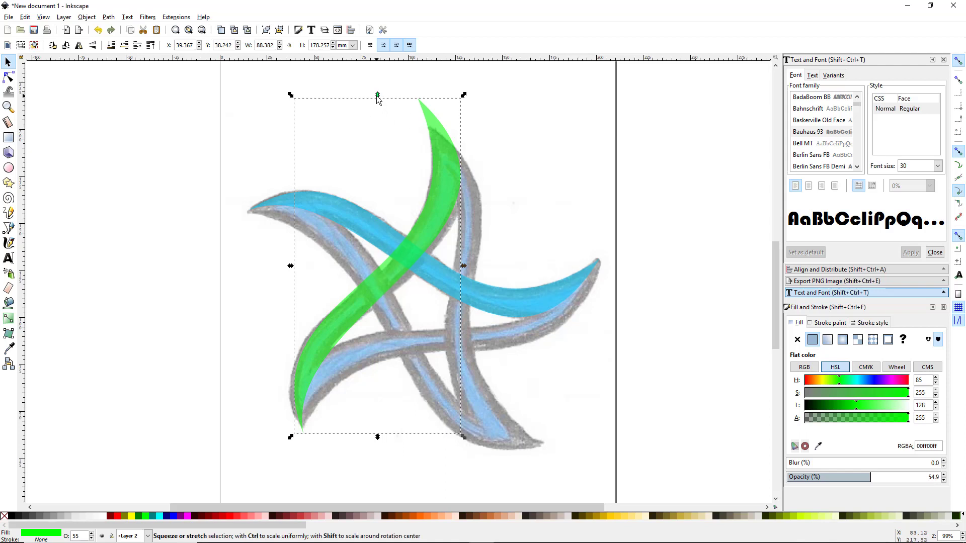
left_click_drag(377, 94, 380, 125)
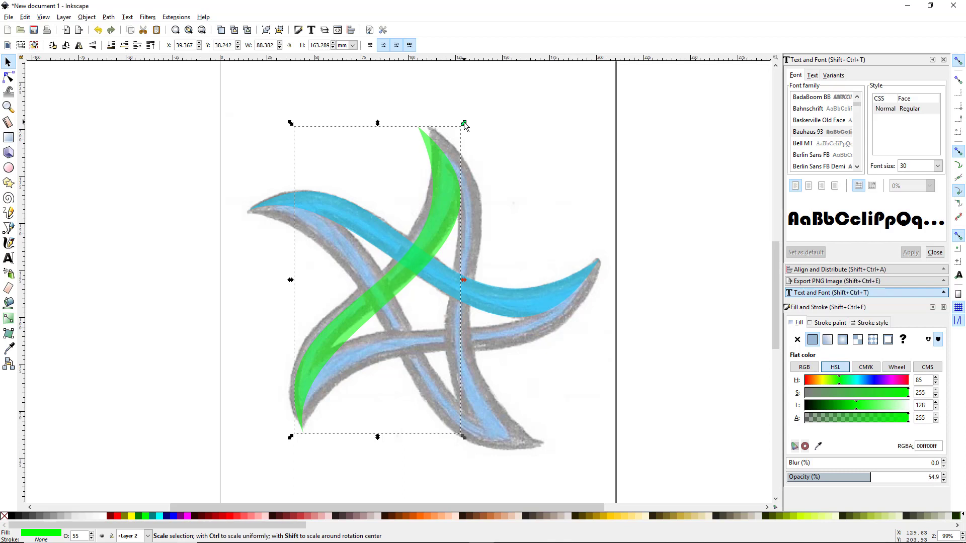
left_click_drag(464, 124, 479, 122)
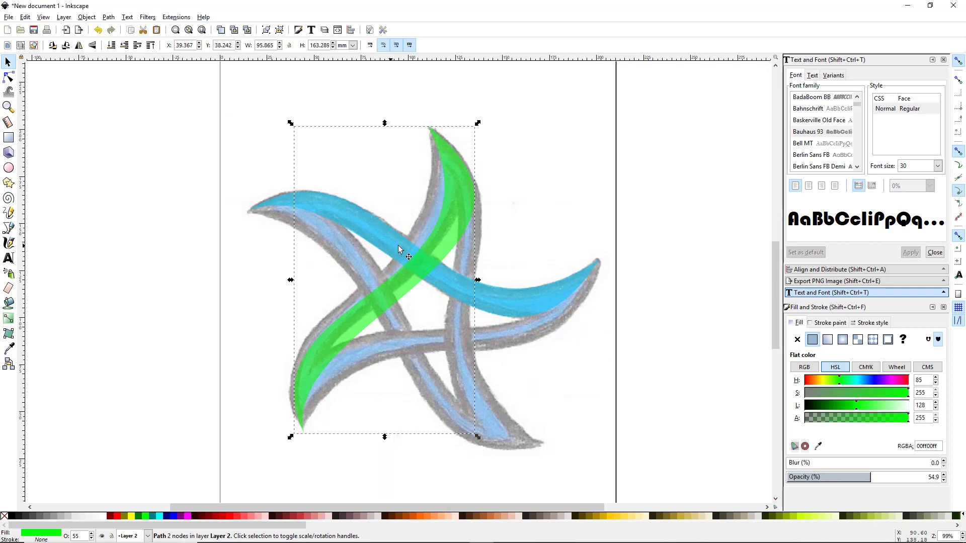
- Reshape both edges of the green path with its node handles to follow the strand between the top and lower-left tips
left_click(8, 77)
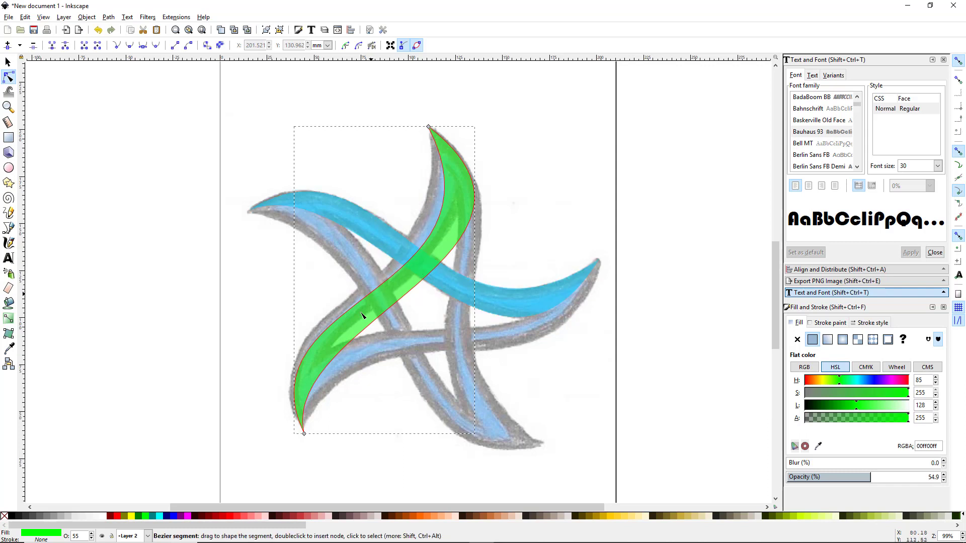
left_click(304, 434)
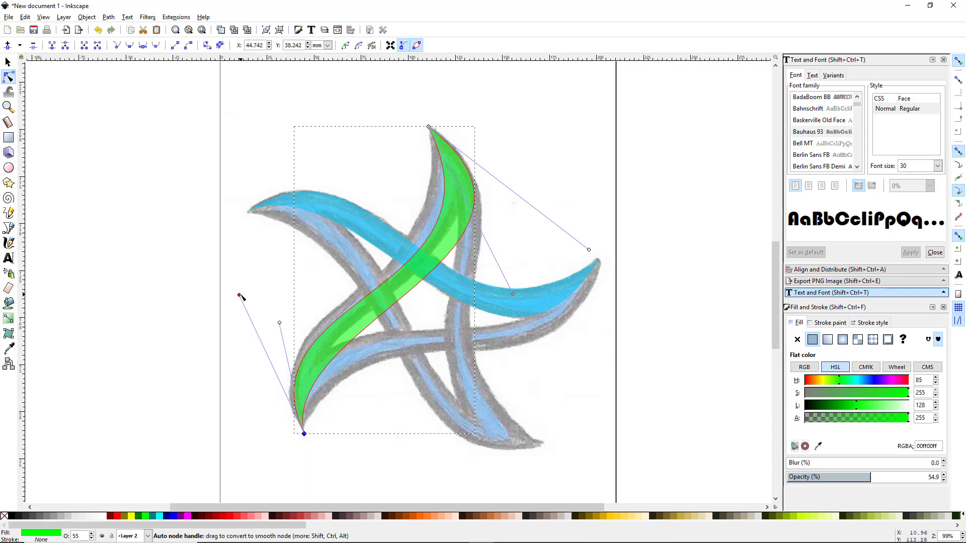
left_click_drag(239, 295, 223, 282)
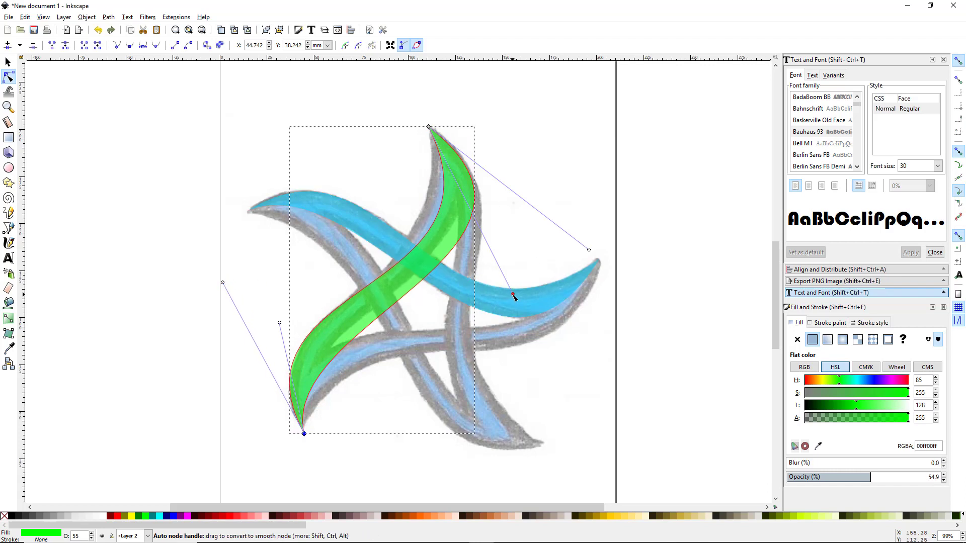
left_click_drag(513, 294, 462, 311)
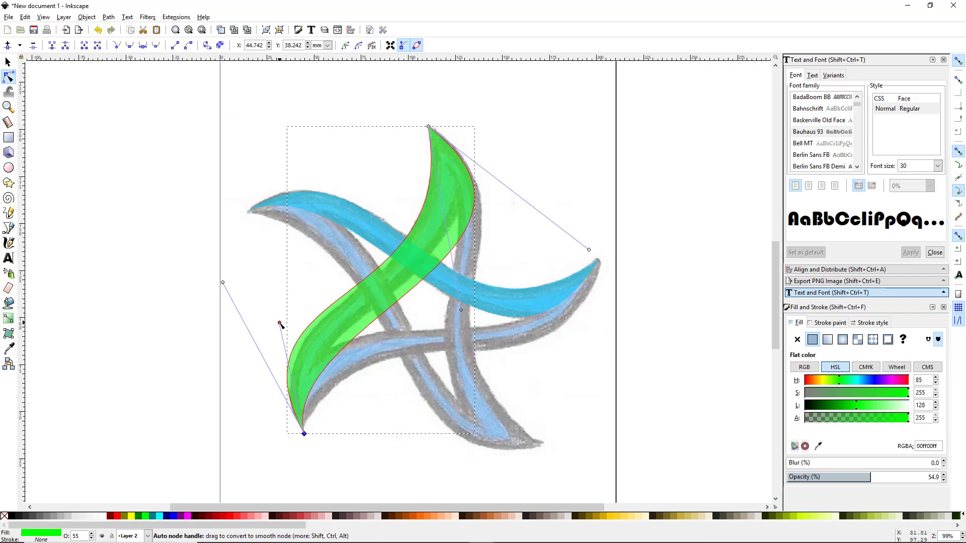
left_click_drag(280, 324, 288, 280)
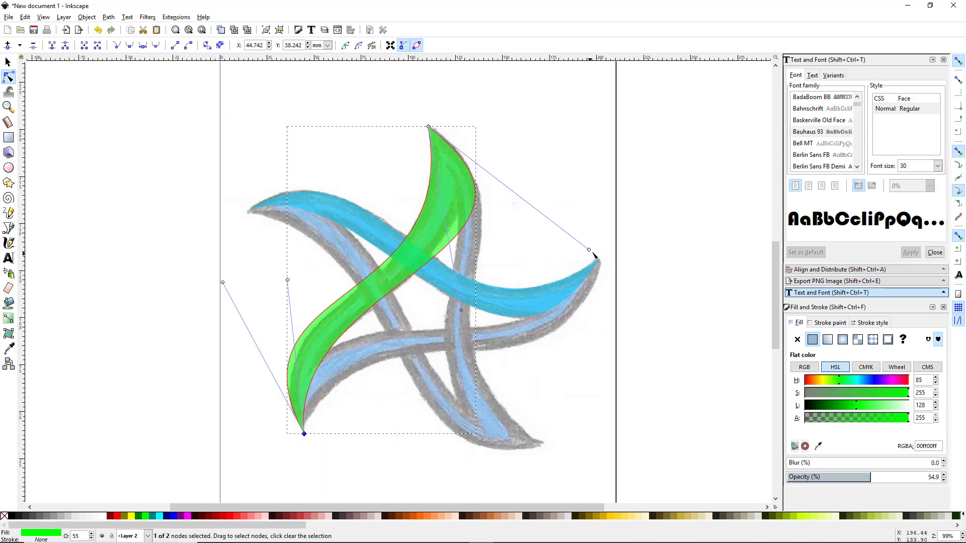
left_click_drag(590, 250, 537, 297)
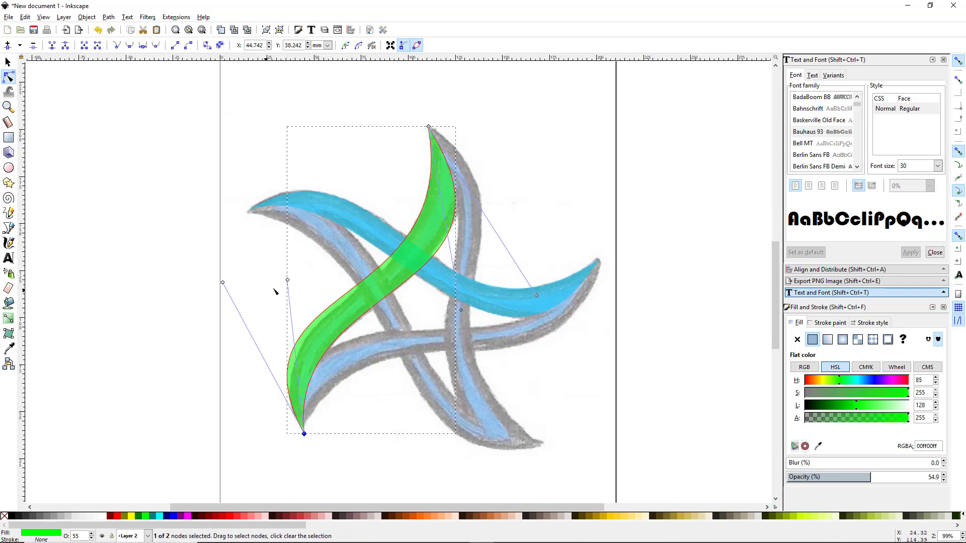
left_click_drag(289, 282, 291, 281)
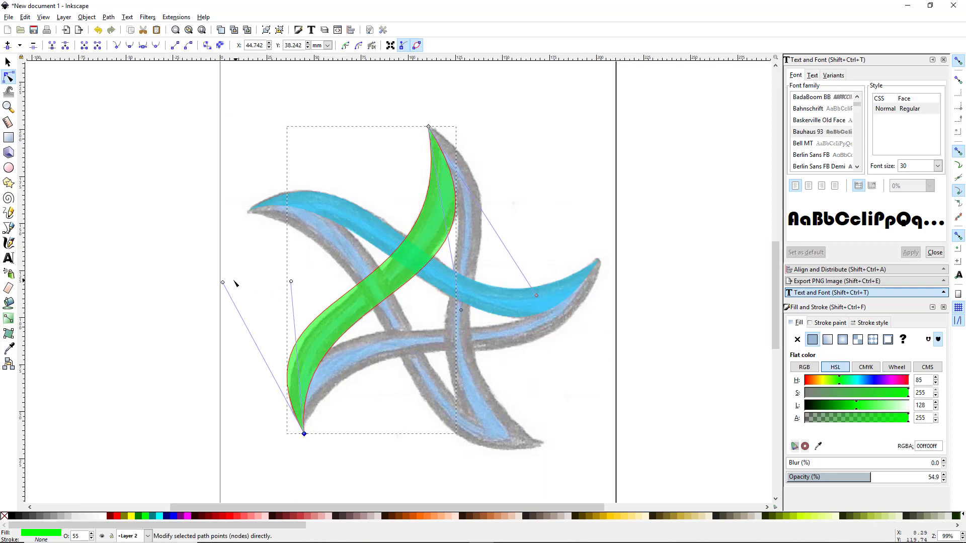
mouse_move(224, 282)
left_mouse_down()
mouse_move(242, 306)
mouse_move(229, 300)
left_mouse_up()
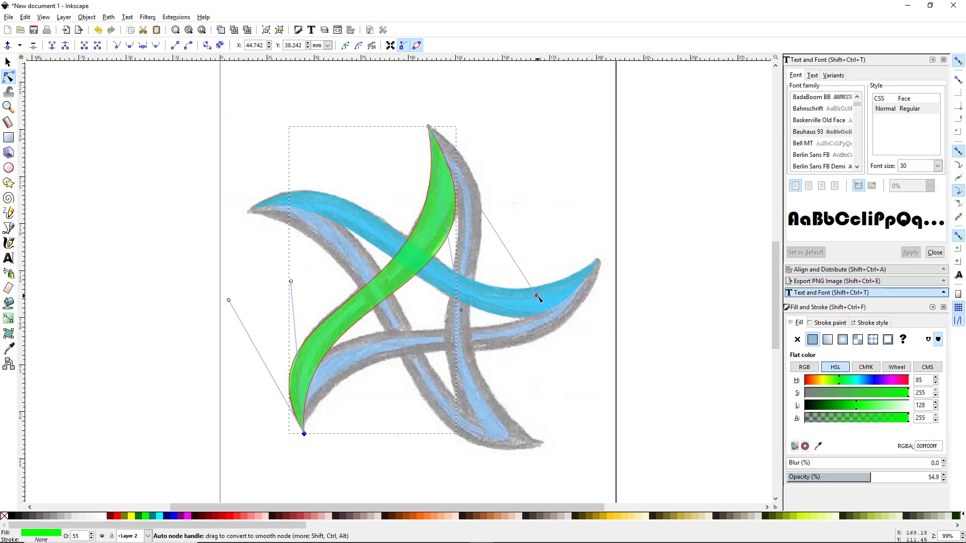
left_click_drag(538, 298, 537, 285)
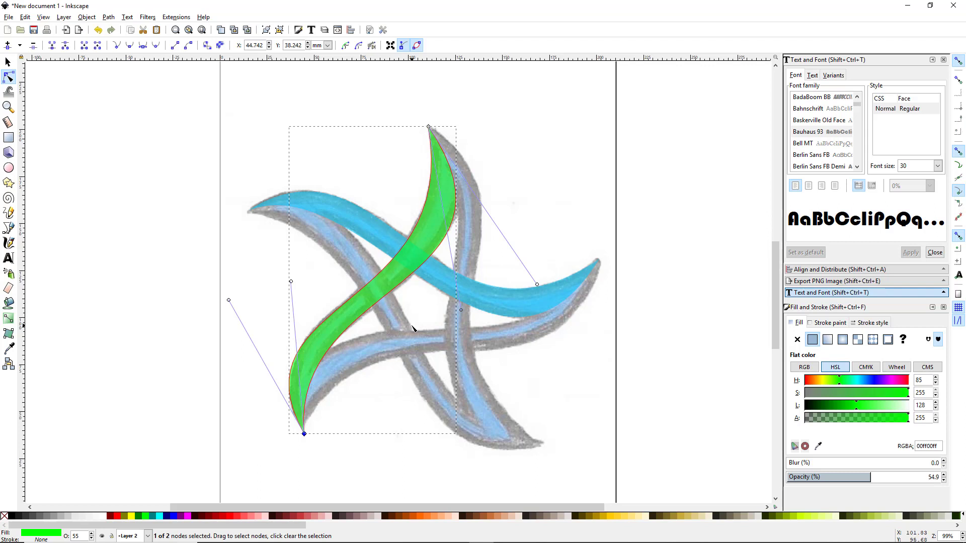
- Duplicate the green strand, fill the copy with red (ff0000) and move it down and to the right
key("s")
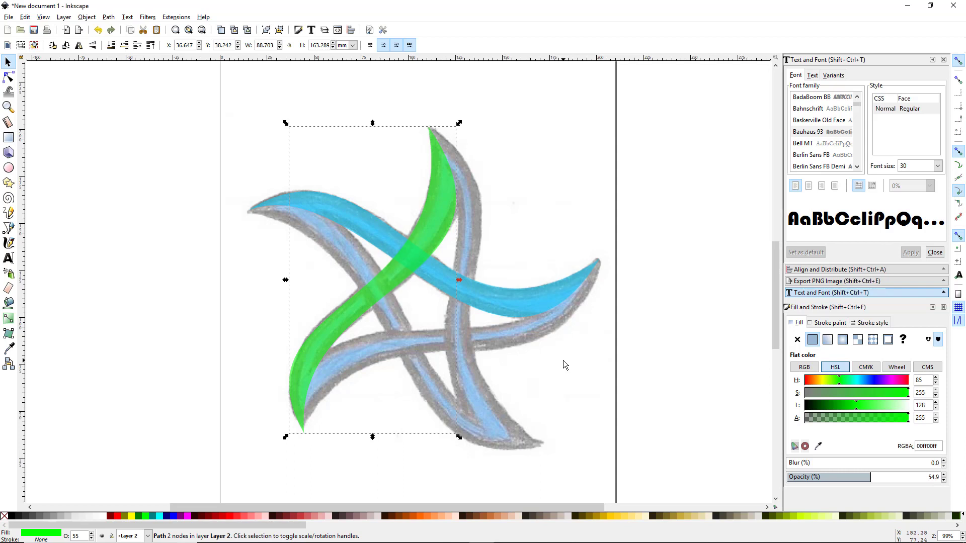
key("ctrl+d")
left_click(232, 515)
left_click_drag(308, 388, 377, 436)
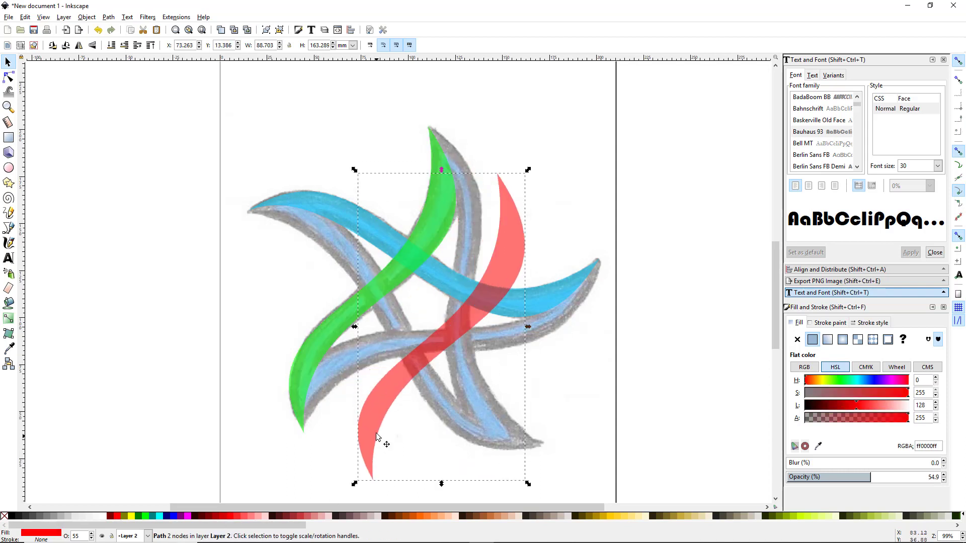
- Rotate, move and stretch the red copy so its ends meet the star's top and lower-right tips
left_click(377, 436)
left_click_drag(354, 485, 470, 488)
left_click_drag(457, 371, 494, 327)
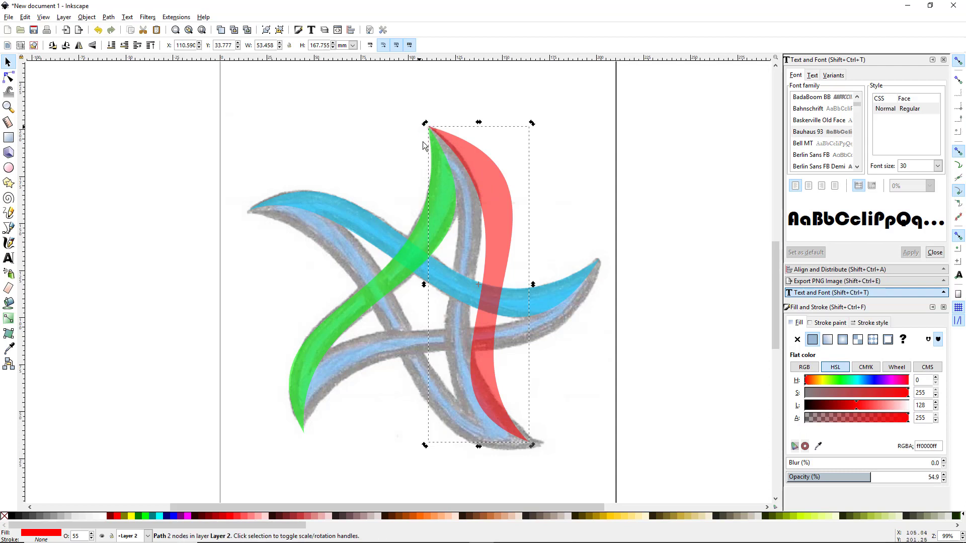
left_click(958, 61)
left_click(960, 61)
left_click_drag(456, 143, 460, 141)
left_click(497, 253)
left_click_drag(533, 446, 543, 449)
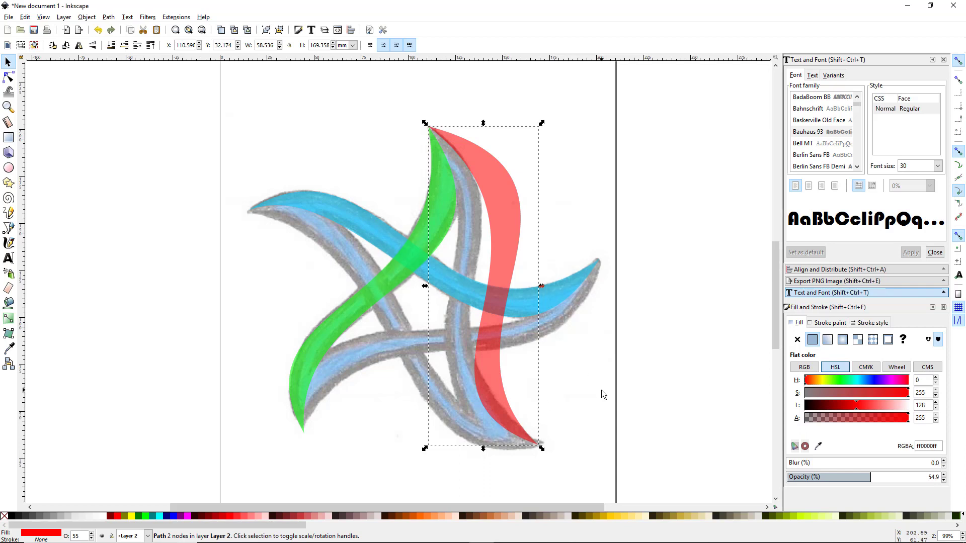
- Reshape the red path's edges with its node handles to follow the strand between the star's top and lower-right tips
key("n")
left_click_drag(584, 248, 511, 283)
left_click_drag(381, 390, 358, 380)
left_click_drag(630, 179, 576, 239)
left_click_drag(421, 335, 370, 292)
left_click_drag(576, 240, 570, 235)
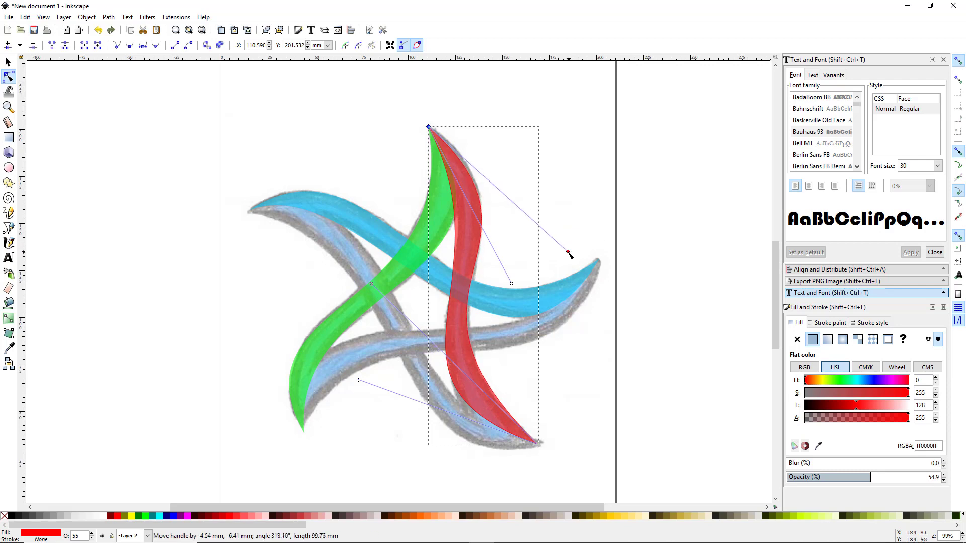
left_click_drag(370, 292, 373, 302)
left_click_drag(513, 284, 513, 268)
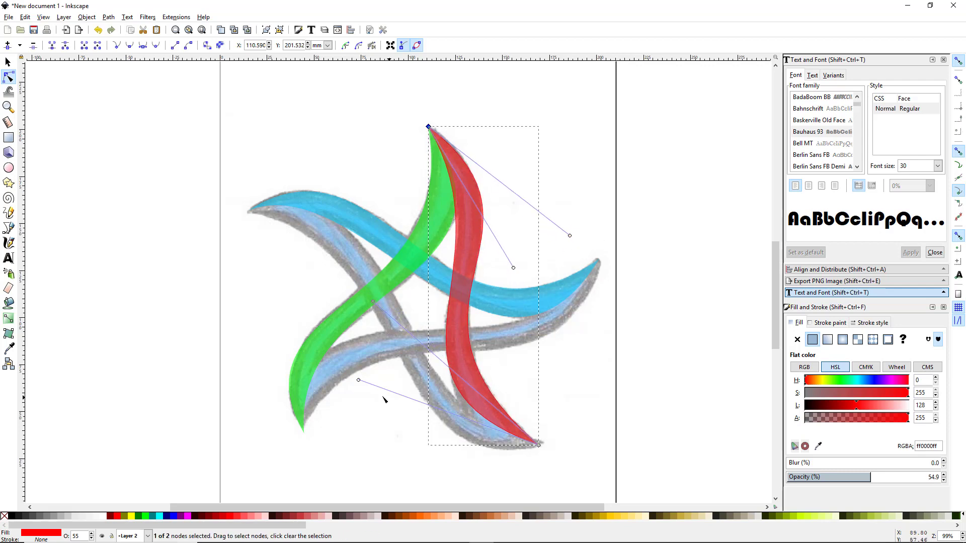
left_click_drag(358, 380, 358, 409)
left_click_drag(513, 268, 510, 265)
- Duplicate the red strand, fill the copy with orange (ff6600) and move it to the left of the red strand
key("s")
key("ctrl+d")
left_click(419, 516)
left_click_drag(475, 402, 392, 415)
- Rotate, move and scale the orange copy so it spans from the star's left tip to its lower-right tip
left_click(393, 416)
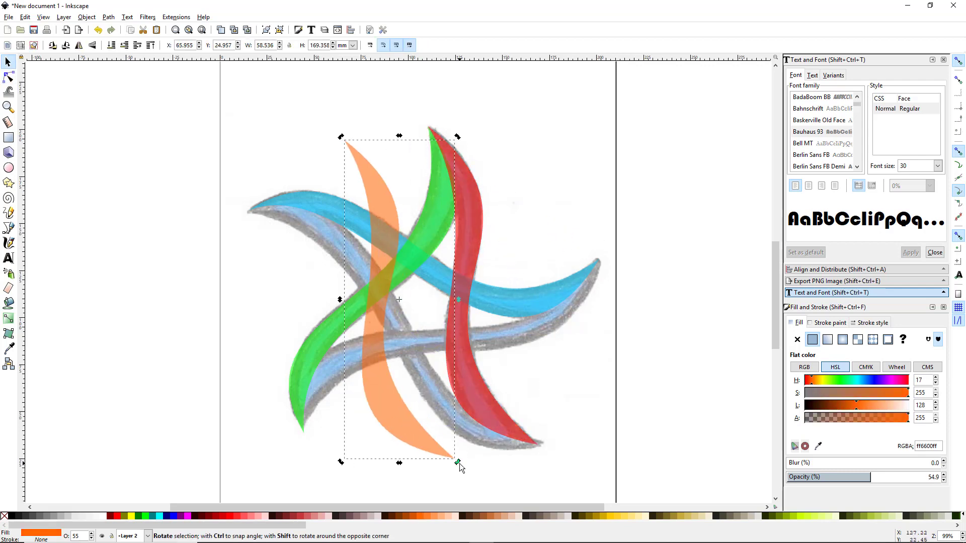
left_click_drag(458, 462, 533, 410)
left_click(383, 322)
left_click_drag(384, 322, 360, 342)
left_click_drag(507, 446, 542, 461)
- Reshape the orange path's edges with its node handles to follow the strand between the star's left and lower-right tips
left_click(8, 77)
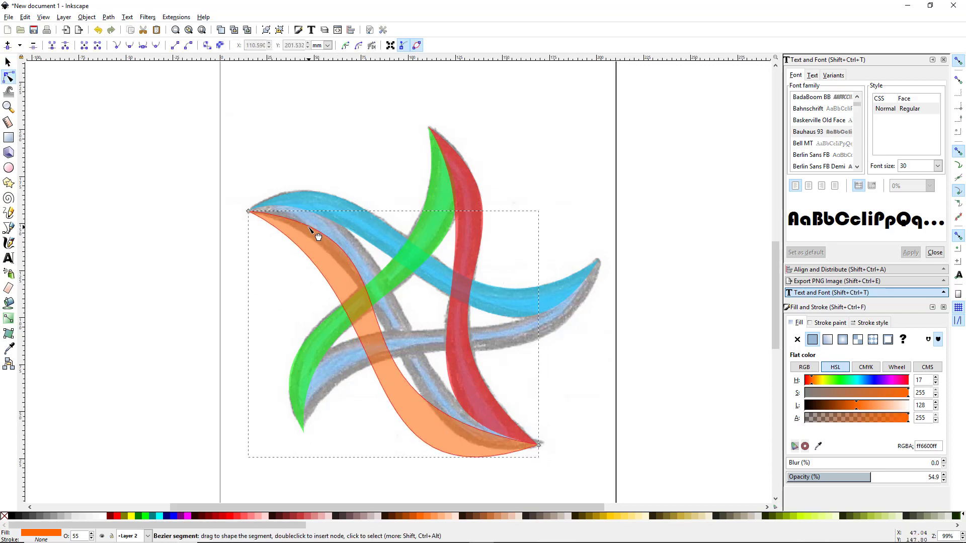
left_click(314, 231)
left_click_drag(447, 234, 440, 166)
left_click_drag(407, 293, 458, 267)
left_click_drag(295, 402, 368, 415)
left_click_drag(440, 166, 428, 175)
left_click_drag(405, 449, 431, 368)
left_click_drag(346, 437, 400, 401)
left_click_drag(483, 186, 457, 178)
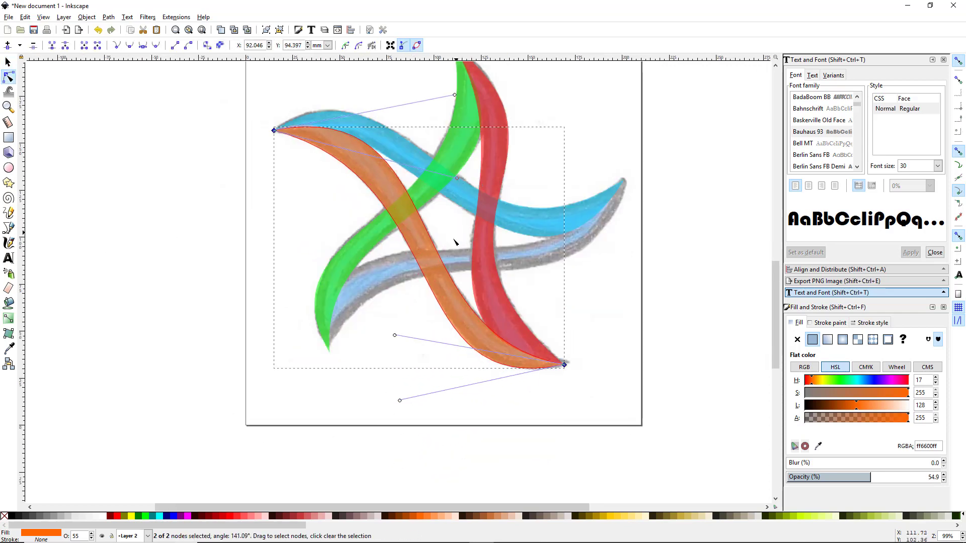
- Duplicate the orange strand, fill the copy with yellow (ffcc00) and move it down and to the left
left_click(9, 63)
key("ctrl+d")
left_click(611, 516)
left_click_drag(453, 298, 417, 334)
- Rotate the yellow copy along the remaining uncovered strand and snap its upper end to the star's right tip
left_click(418, 334)
left_click_drag(235, 160, 262, 373)
left_click_drag(525, 196, 612, 190)
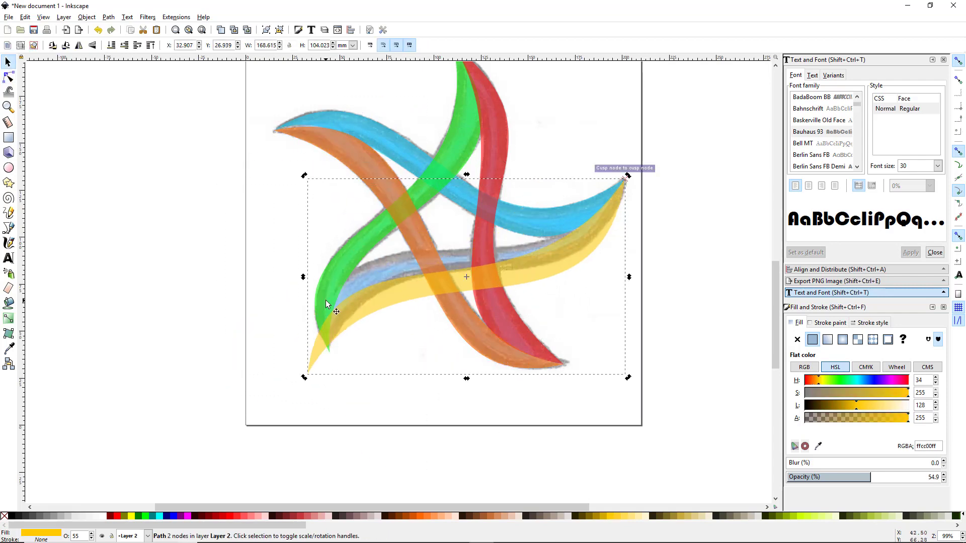
- Resize the yellow copy so its lower end meets the star's lower-left tip and it covers the last strand
left_click_drag(305, 372, 327, 356)
key("n")
left_click(330, 353)
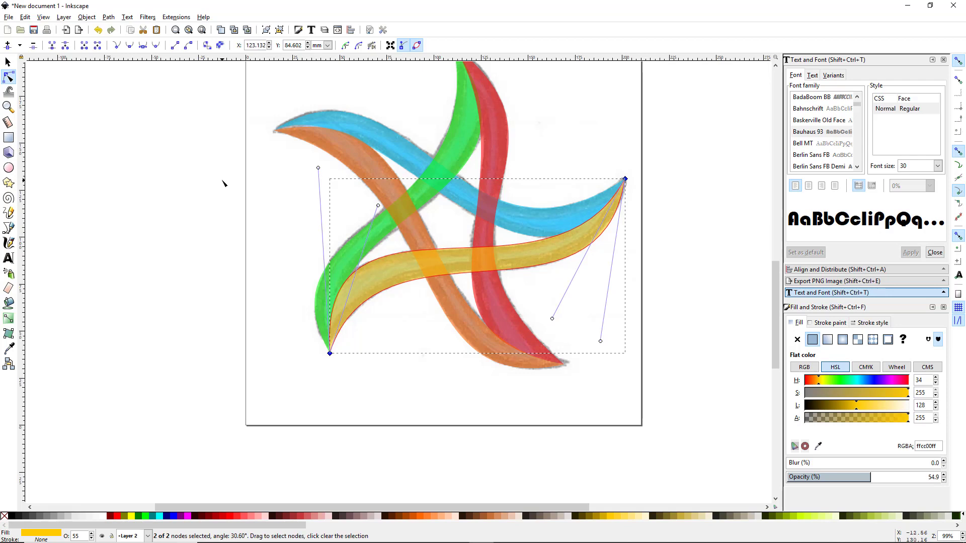
key("s")
mouse_move(273, 304)
left_mouse_down()
mouse_move(280, 358)
mouse_move(260, 336)
left_mouse_up()
scroll(237, 310, "down", 1)
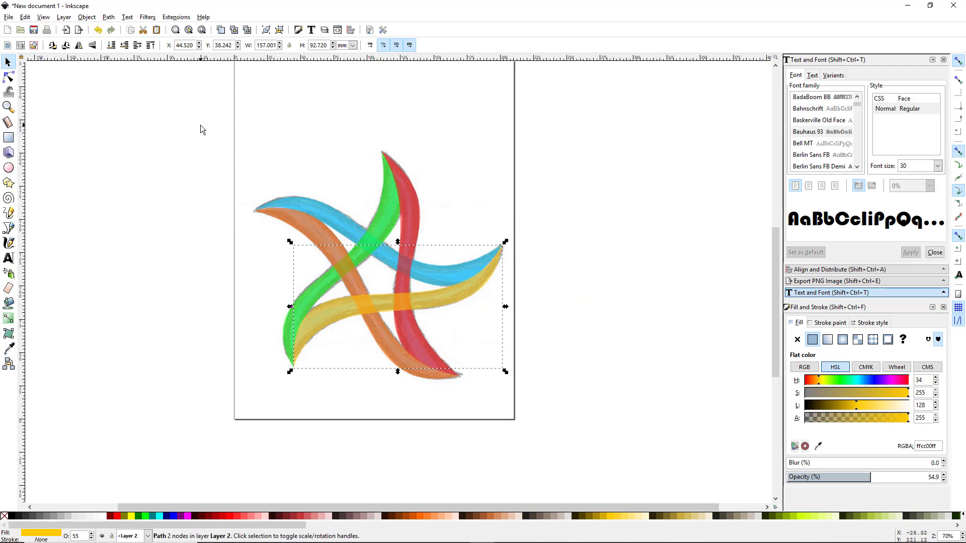
- Set the opacity of all five strands to 100% and move them together horizontally off the scan, left of the page
mouse_move(200, 125)
left_mouse_down()
mouse_move(307, 175)
mouse_move(591, 461)
left_mouse_up()
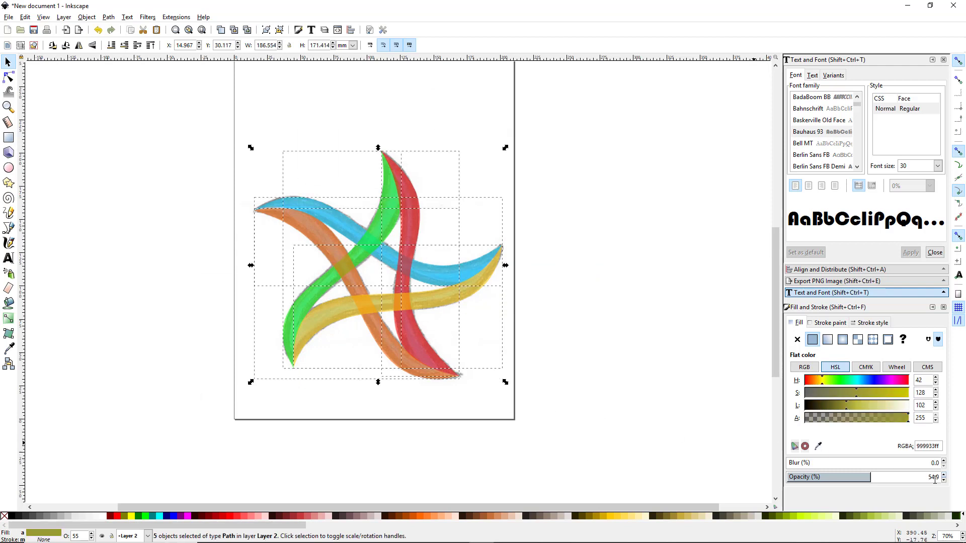
left_click(869, 479)
left_click_drag(889, 479, 948, 479)
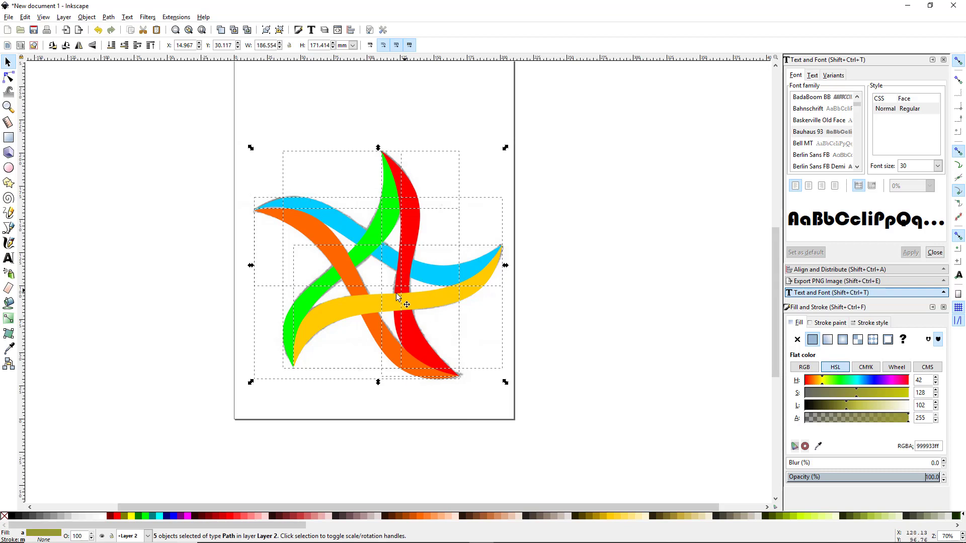
left_click_drag(411, 406, 536, 405)
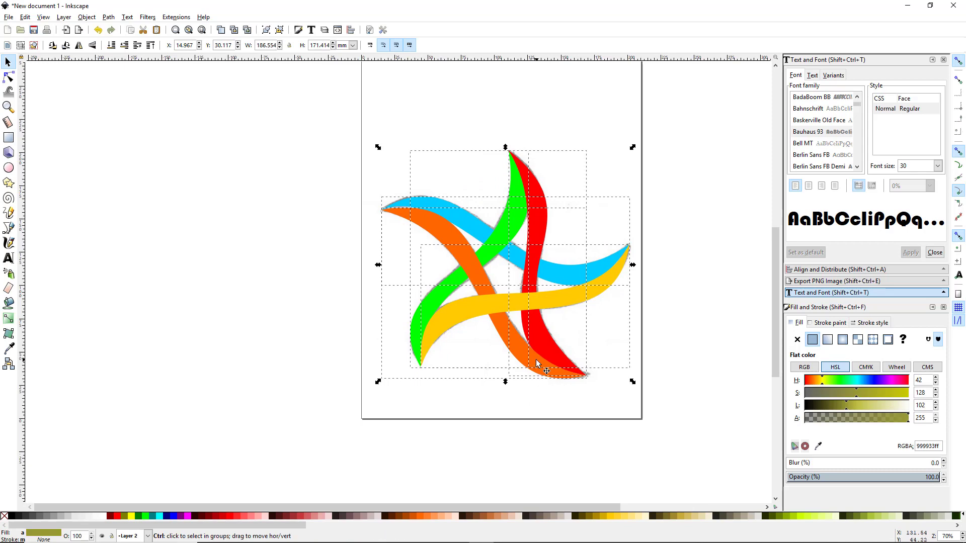
left_click_drag(536, 360, 233, 336)
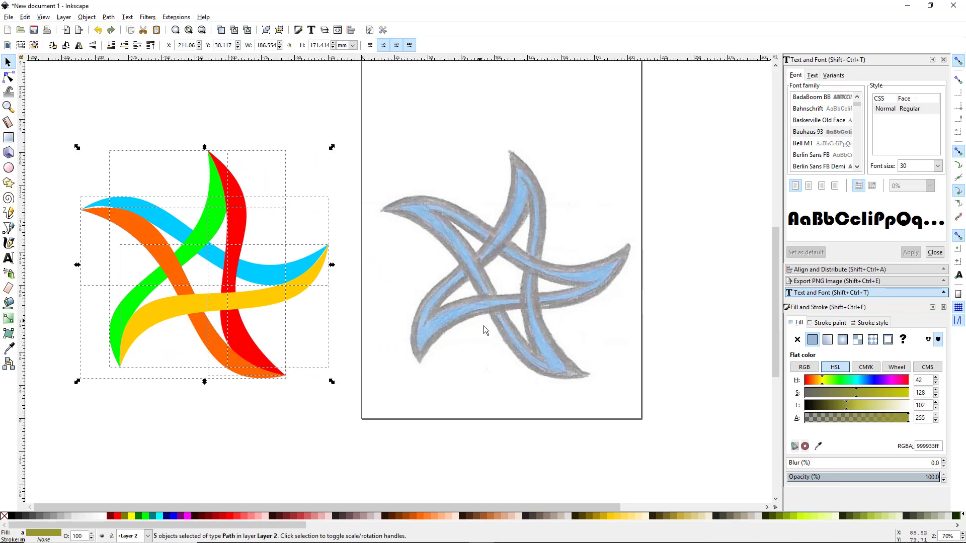
left_click_drag(249, 423, 356, 436)
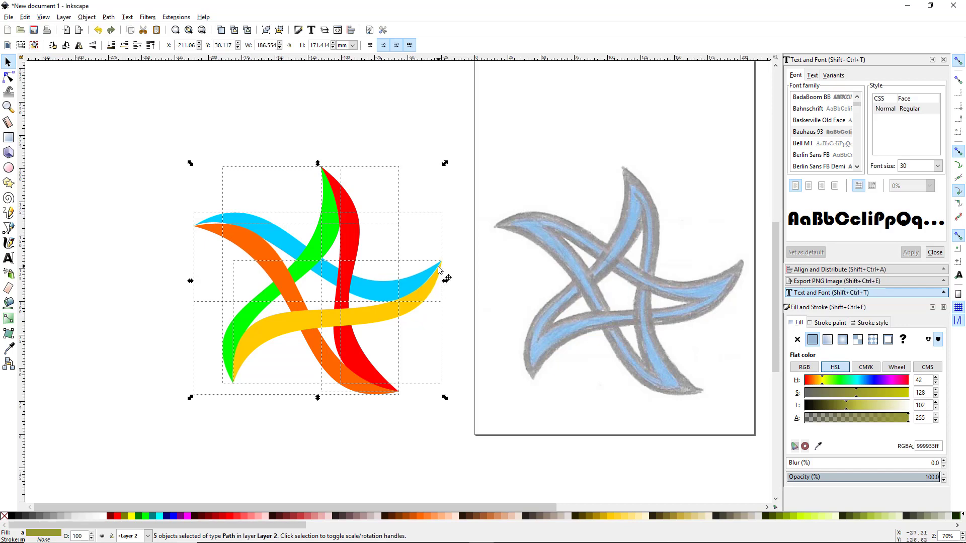
left_click(134, 324)
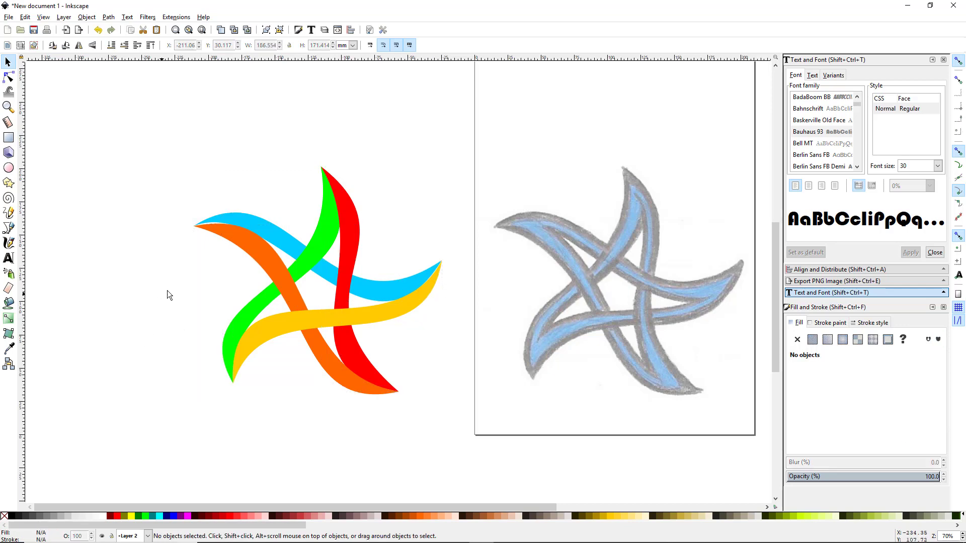
- Bulge the orange strand's upper edge outward with its left-tip node handle to close the gap to the blue strand
scroll(212, 271, "up", 2)
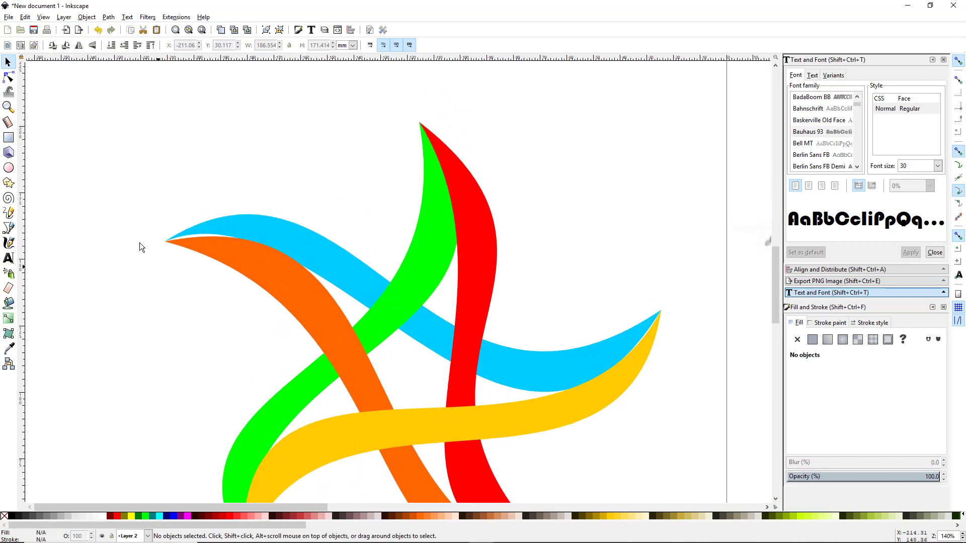
left_click(8, 77)
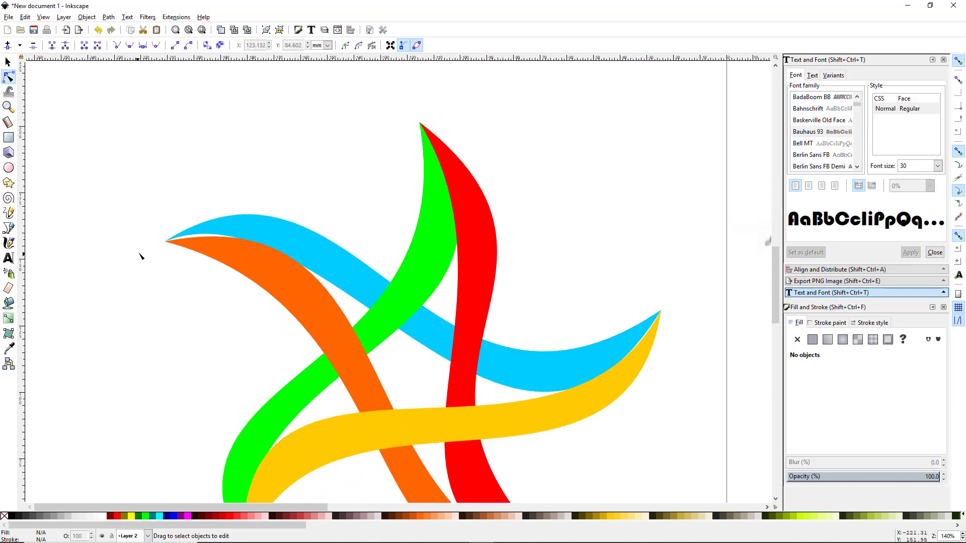
left_click(225, 253)
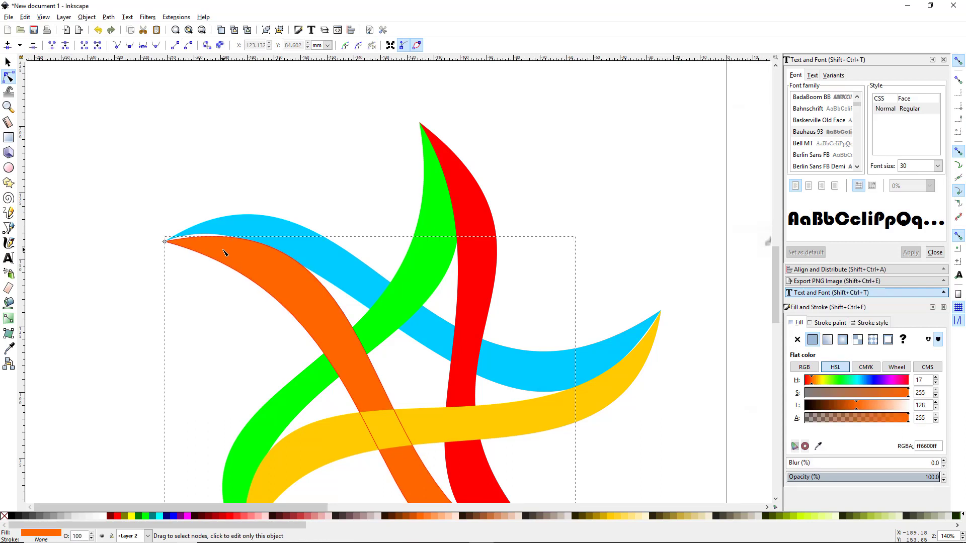
left_click(165, 242)
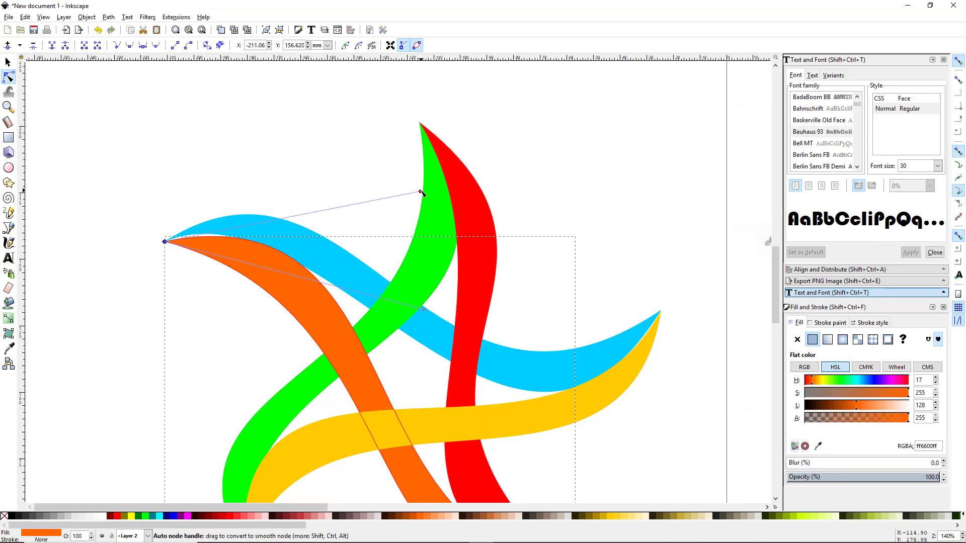
left_click_drag(423, 193, 393, 162)
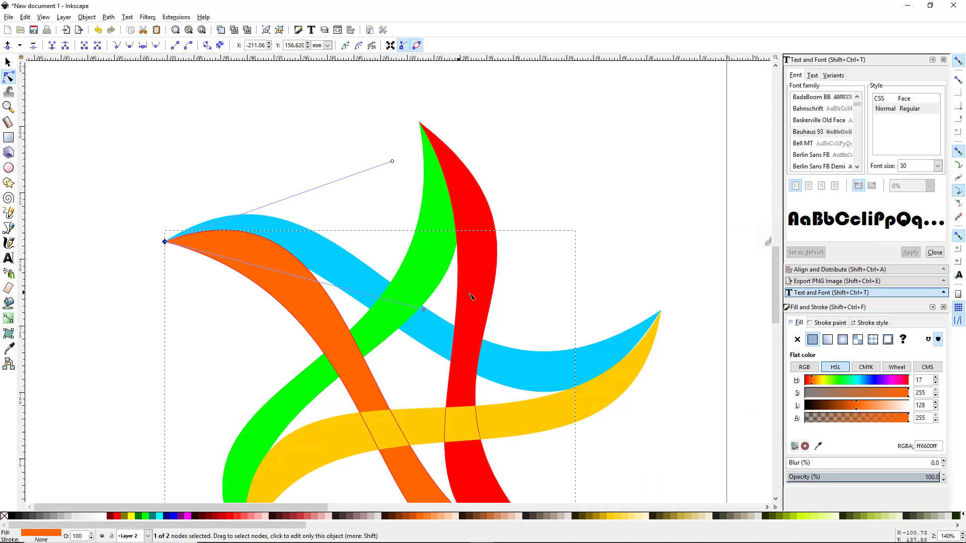
- Adjust the blue strand's right-tip node handle so its lower edge overlaps the yellow strand and closes the gap
left_click(631, 335)
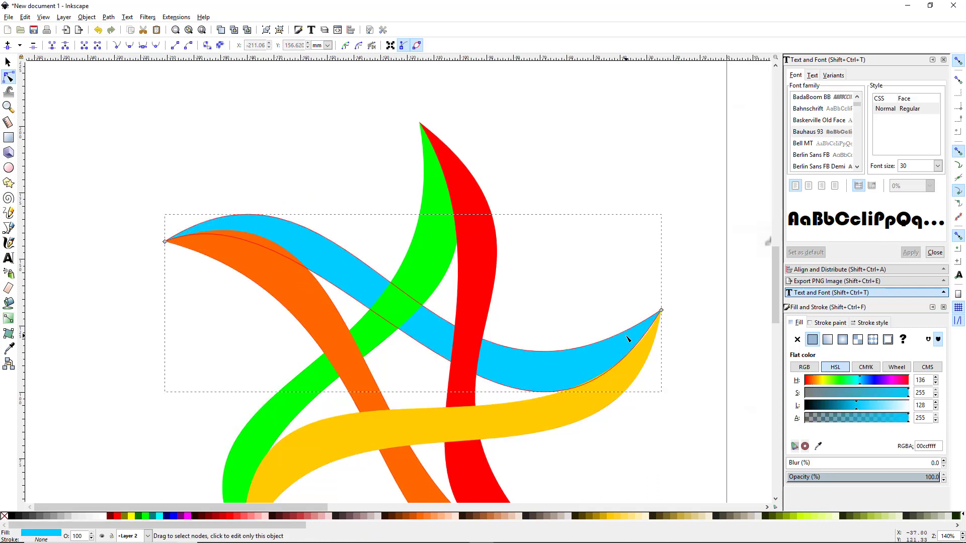
left_click(661, 311)
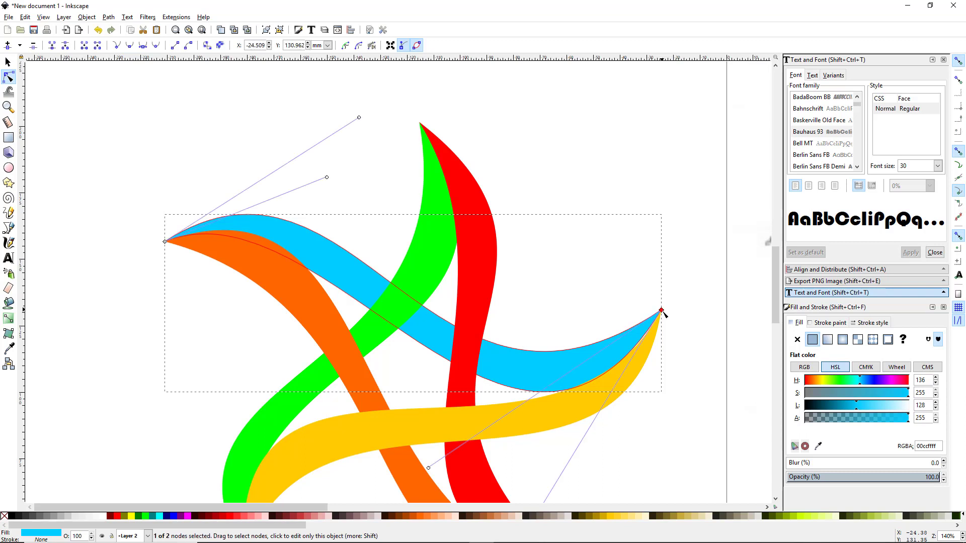
scroll(640, 378, "down", 3)
scroll(640, 378, "down", 2)
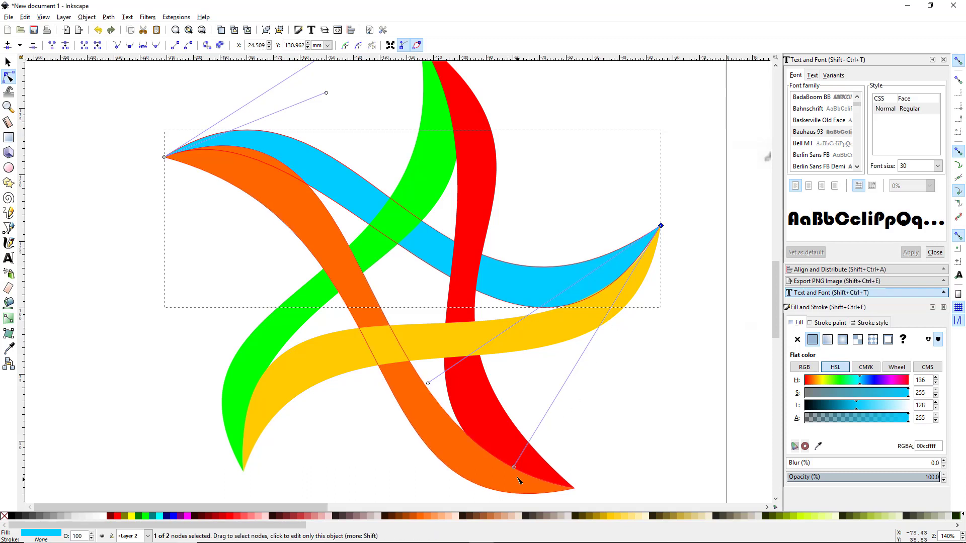
left_click_drag(516, 468, 535, 470)
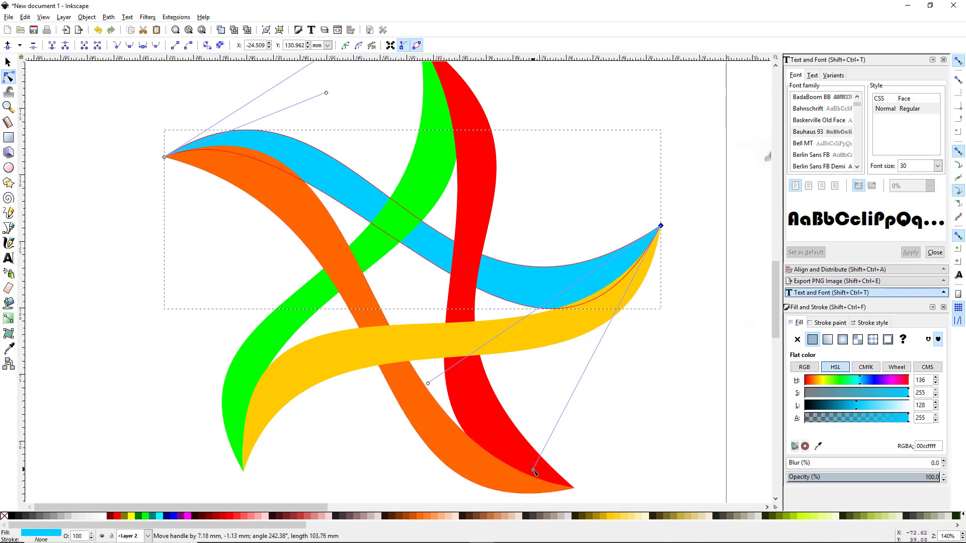
left_click(659, 351)
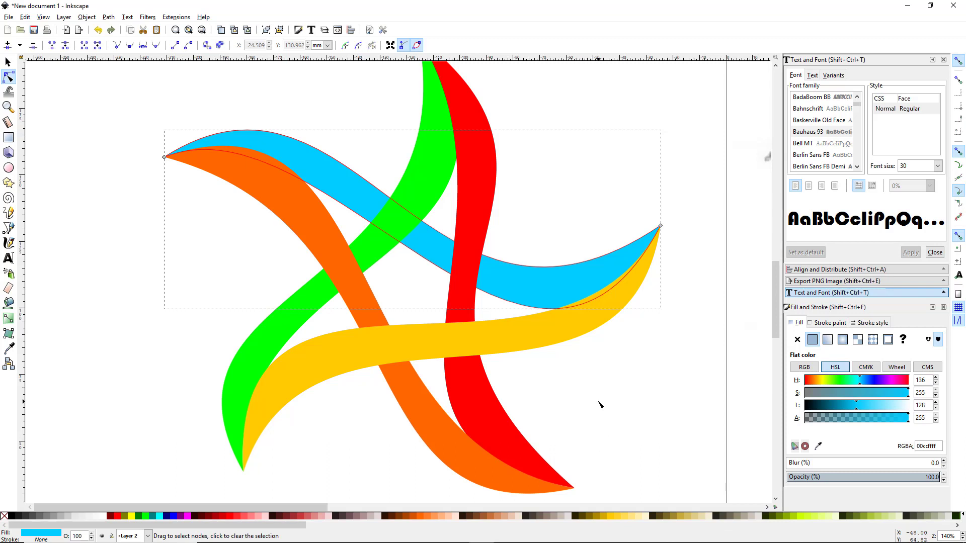
scroll(600, 404, "down", 2)
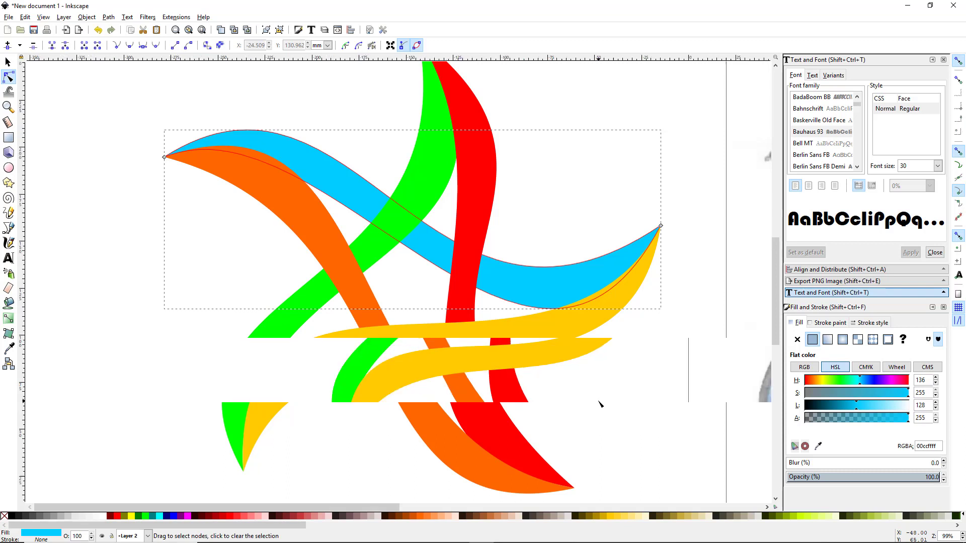
left_click_drag(606, 397, 520, 350)
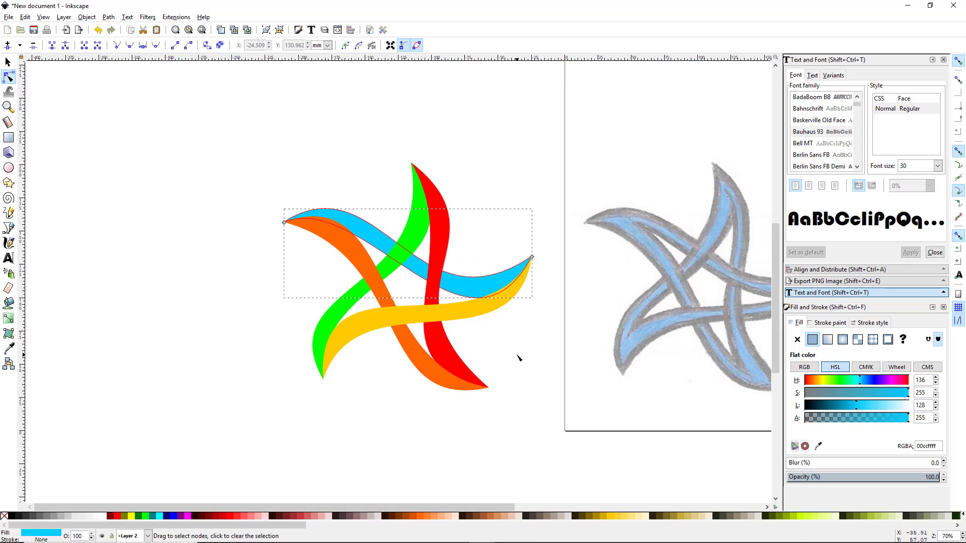
left_click(518, 355)
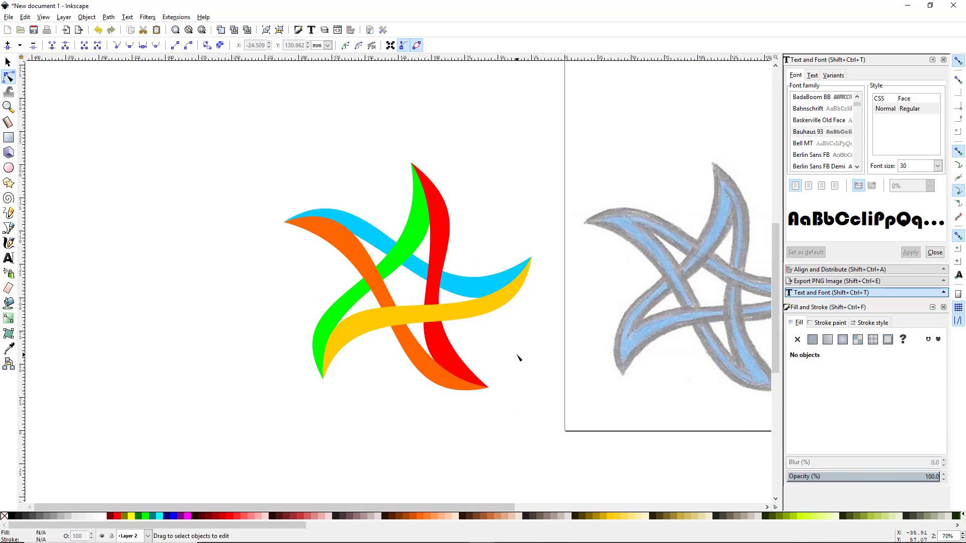
- Select all five strands of the traced star and reduce their opacity to 54.9%
left_click_drag(496, 356, 432, 350)
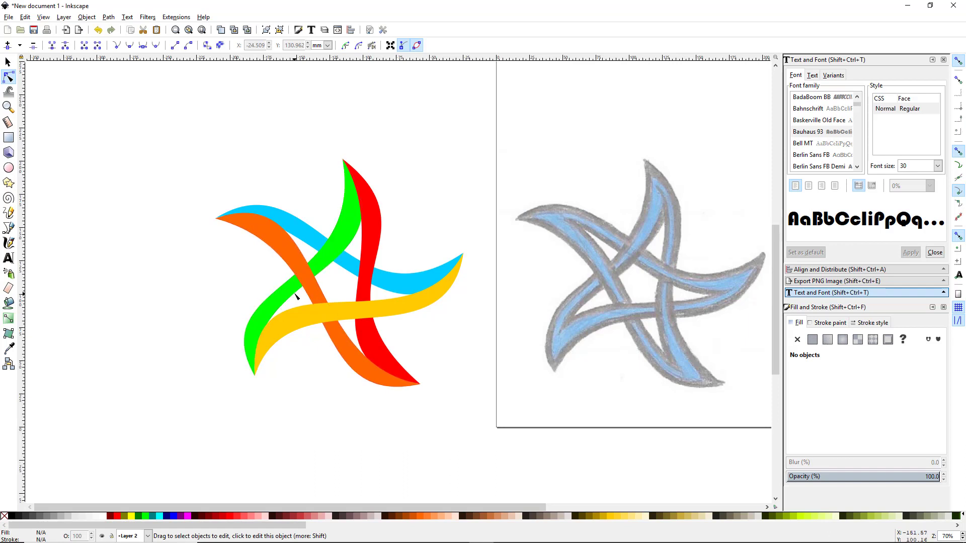
left_click_drag(198, 129, 491, 437)
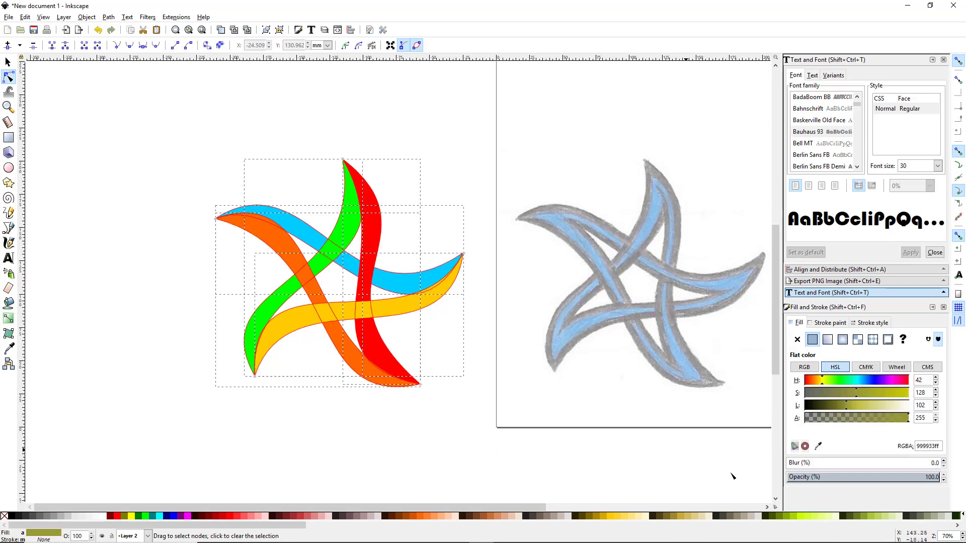
left_click(871, 477)
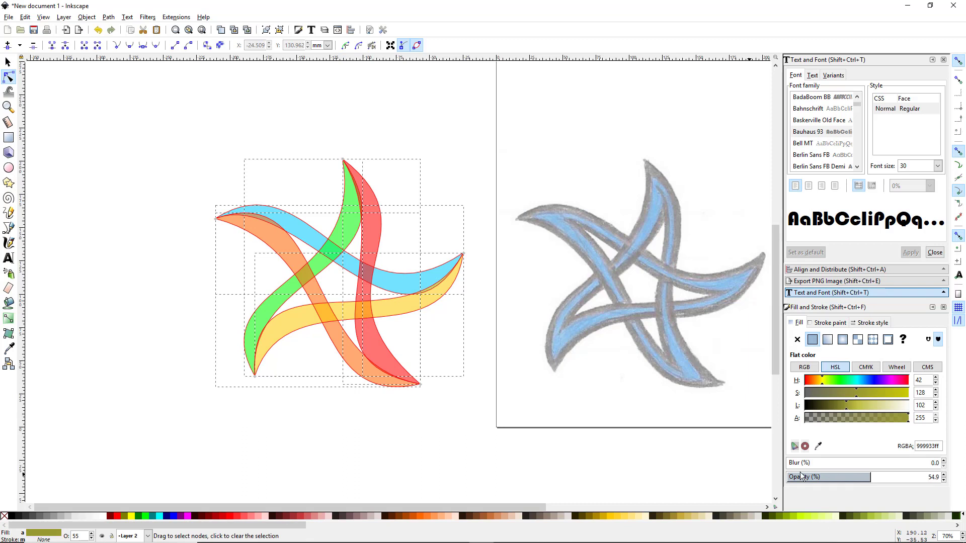
left_click(408, 440)
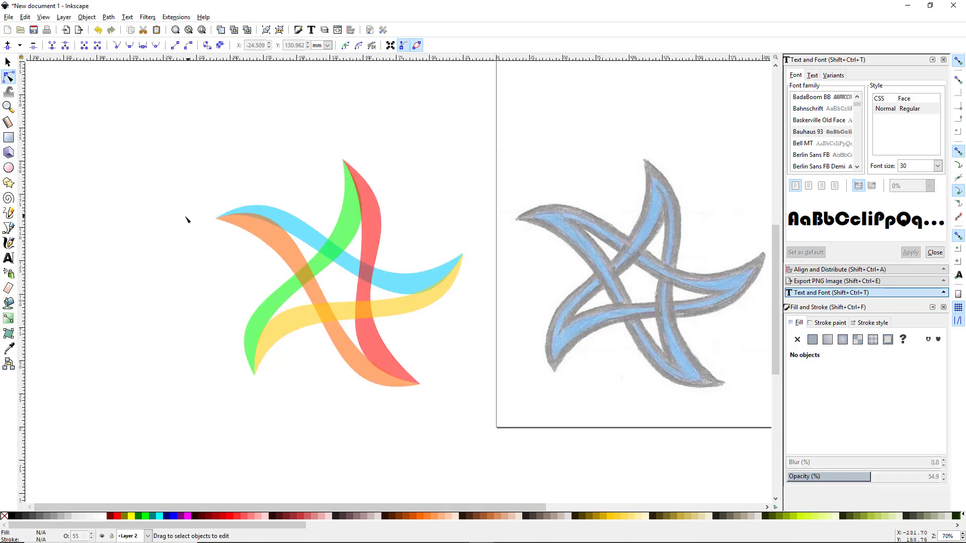
- Duplicate the orange and green strands and intersect the copies to get a piece matching their overlap
key("s")
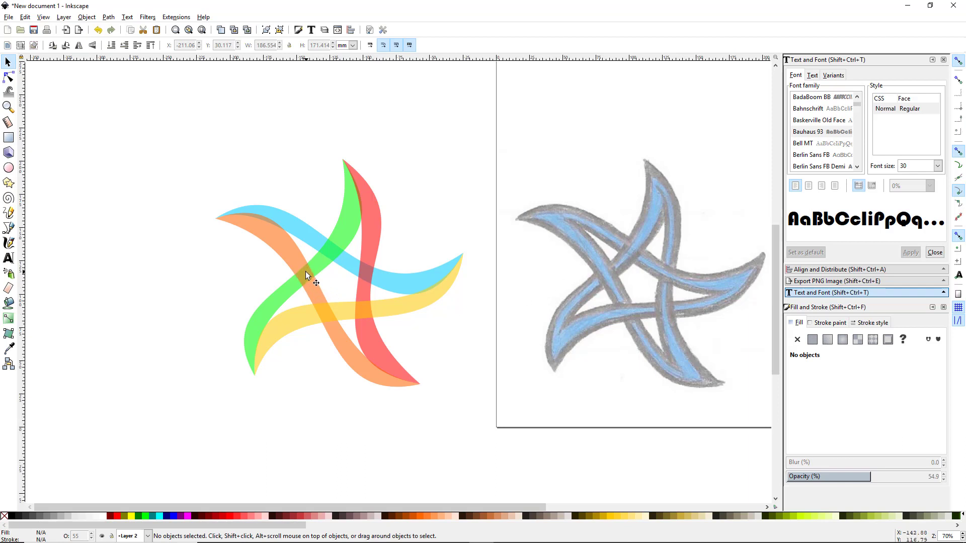
left_click(288, 250)
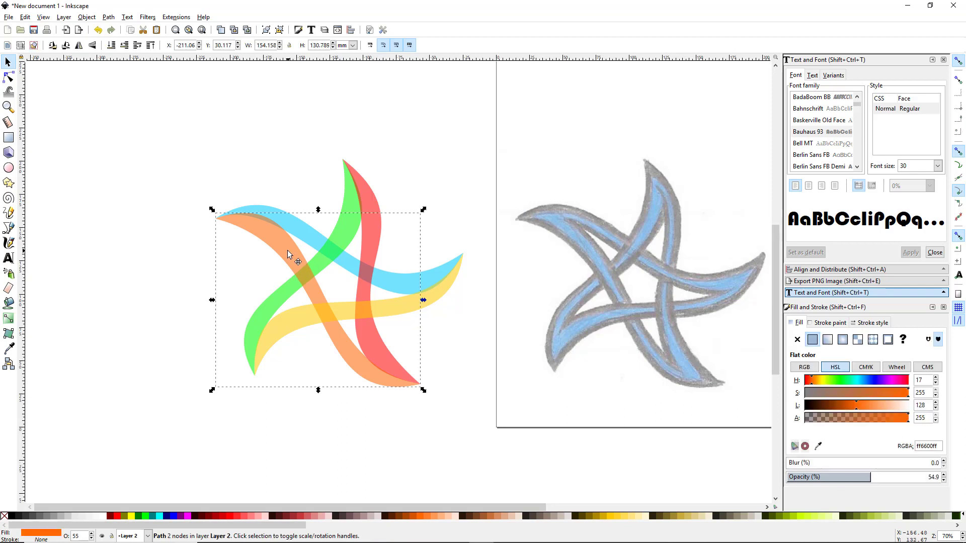
left_click(319, 270, "shift")
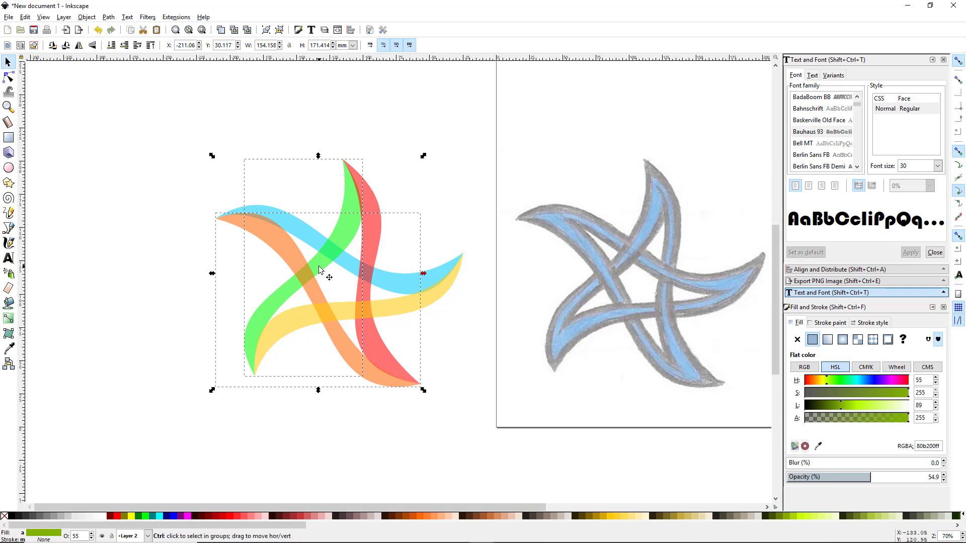
key("ctrl+d")
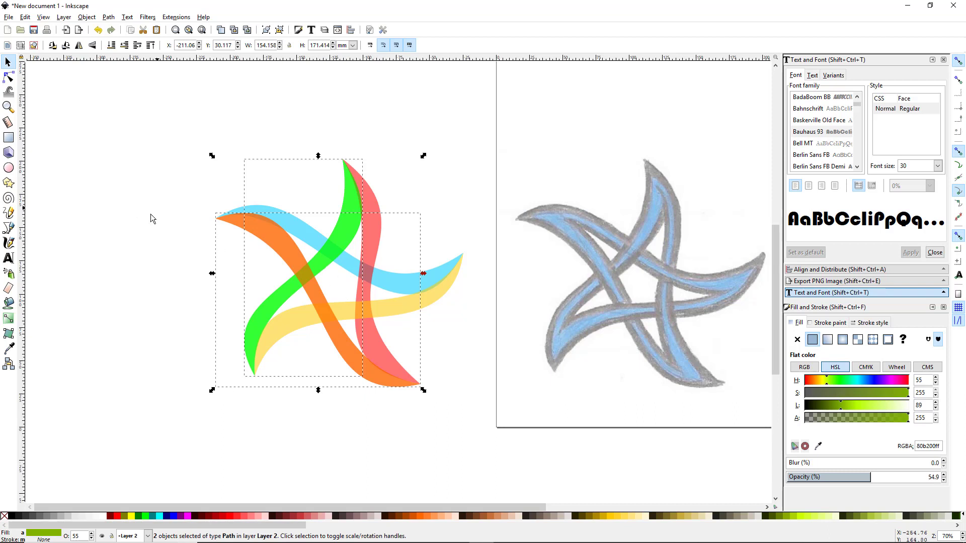
left_click(108, 17)
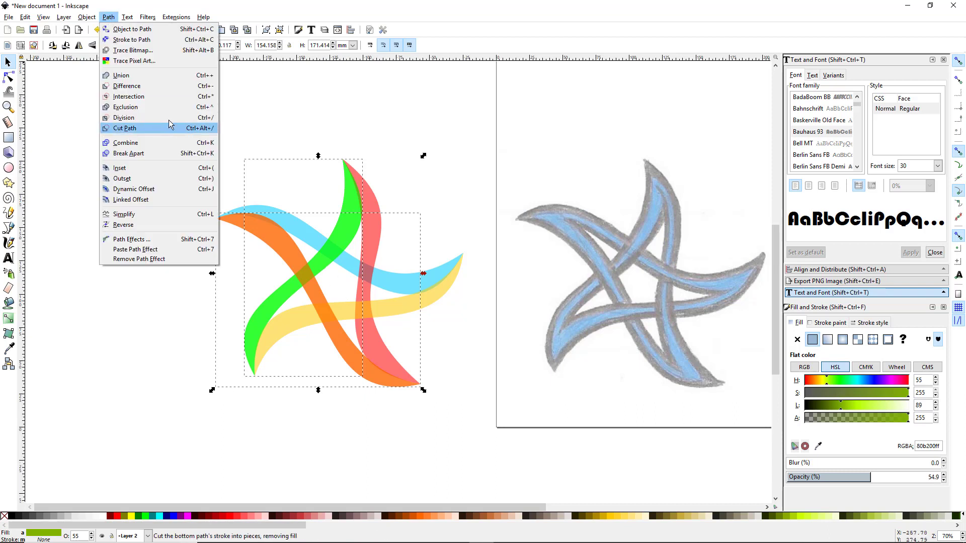
left_click(155, 96)
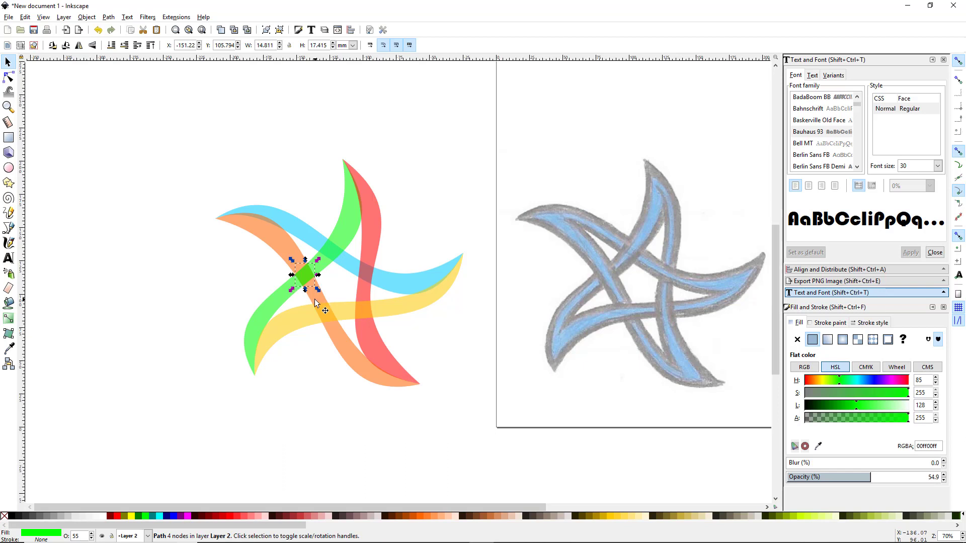
- Subtract the overlap piece from the green strand with a Difference so the orange strand passes over it
left_click(341, 231, "shift")
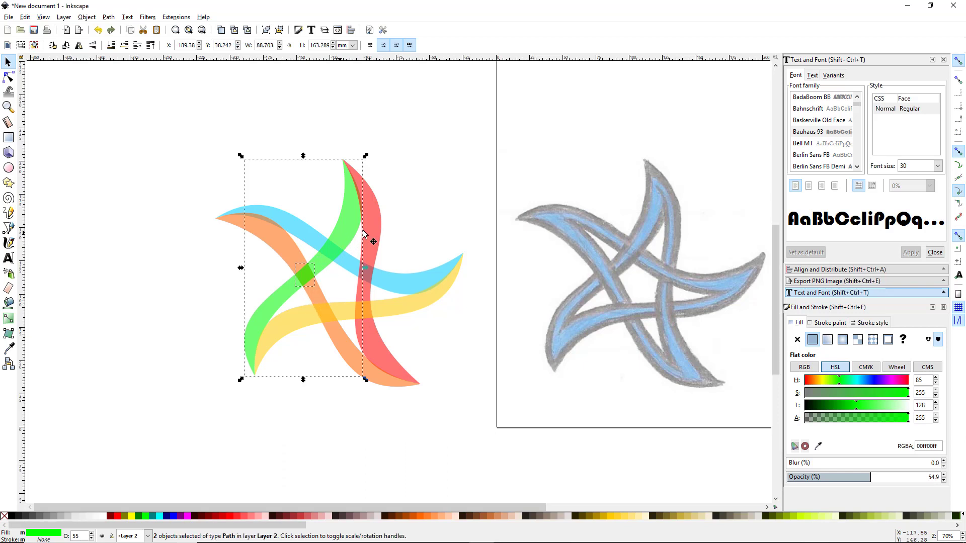
left_click(109, 18)
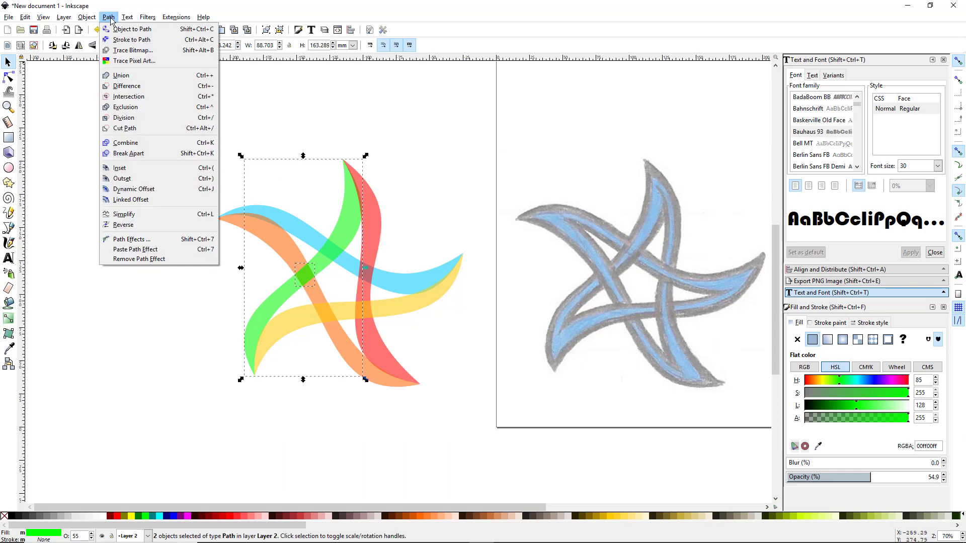
left_click(143, 92)
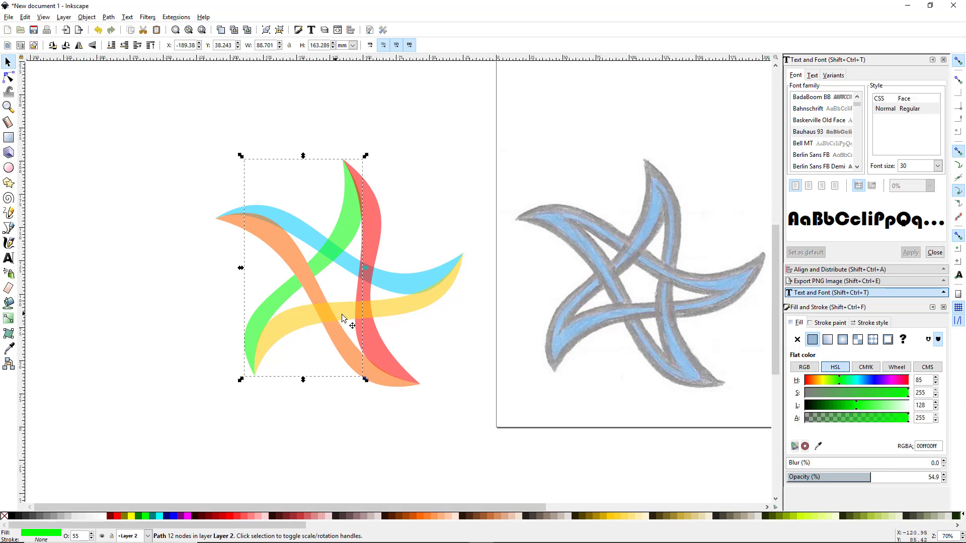
left_click(336, 426)
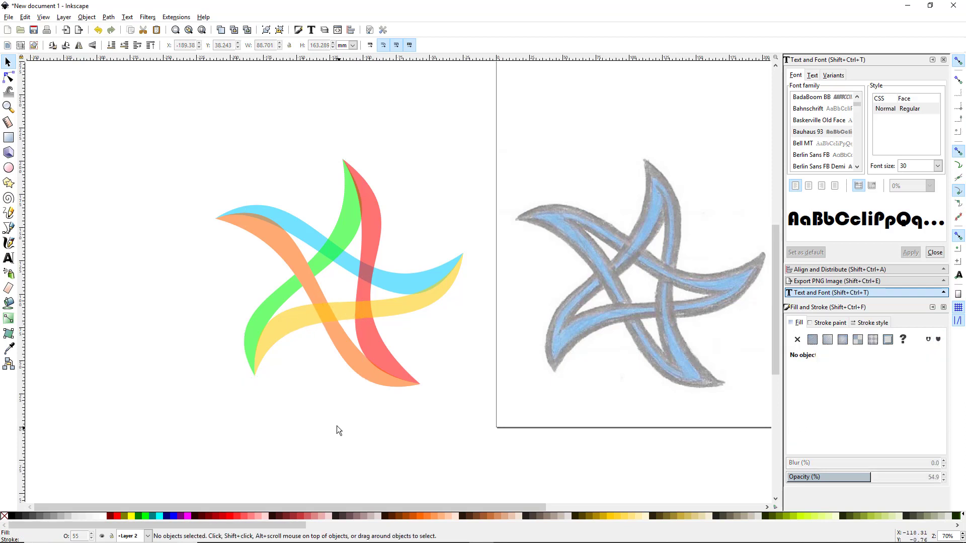
- Duplicate the yellow and orange strands and intersect the copies to get a piece matching their overlap
left_click(308, 322)
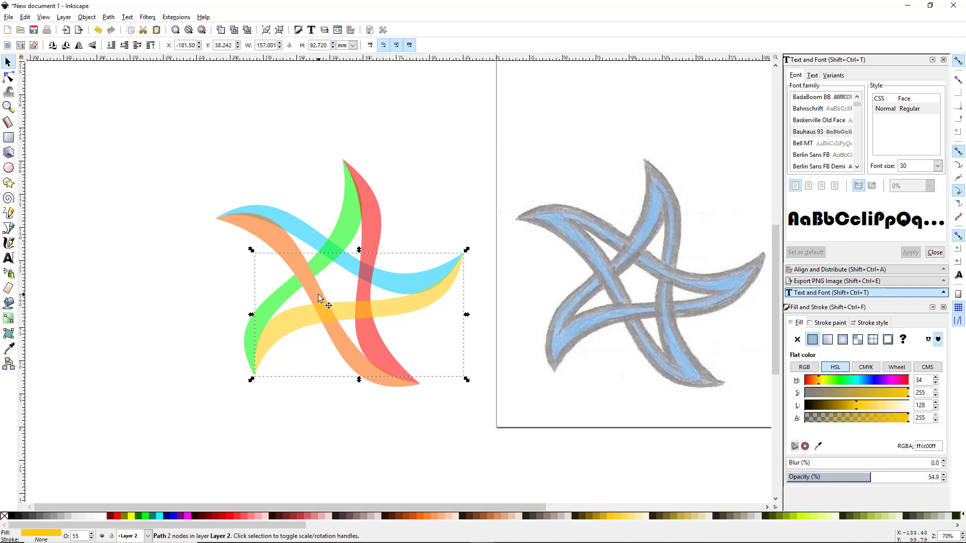
left_click(318, 295, "shift")
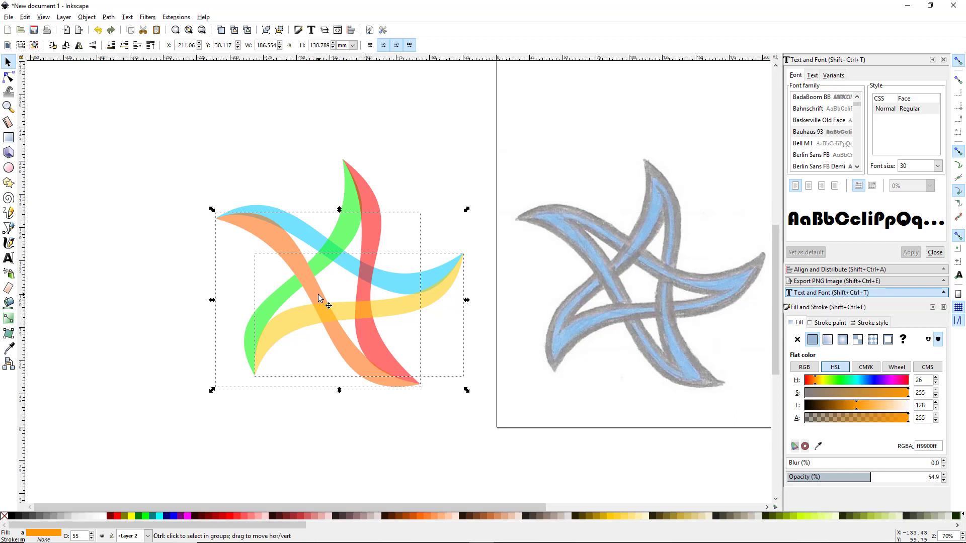
key("ctrl+d")
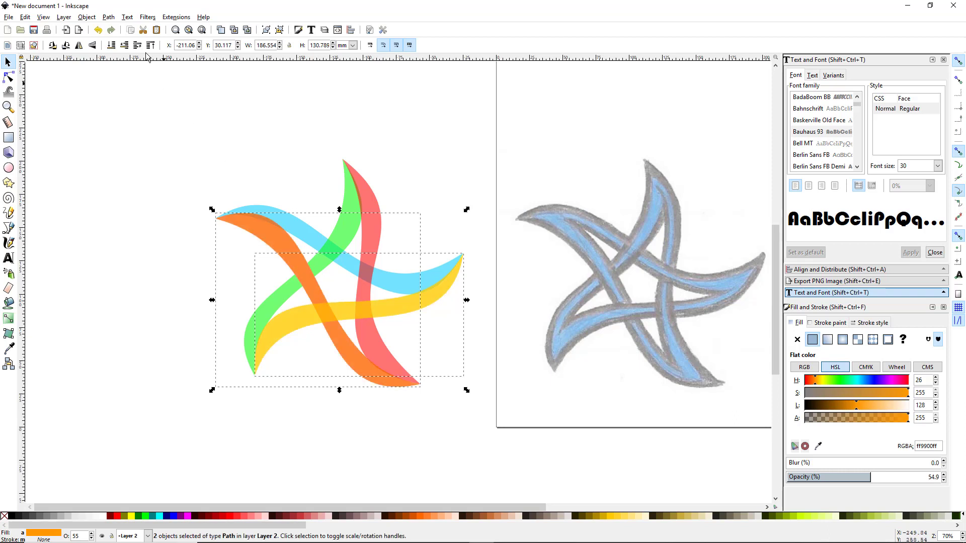
left_click(110, 19)
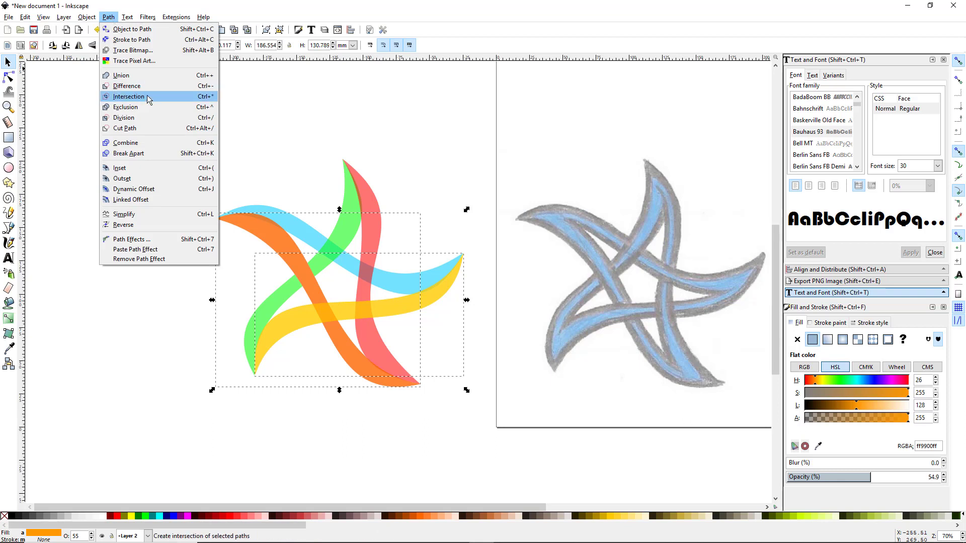
left_click(128, 97)
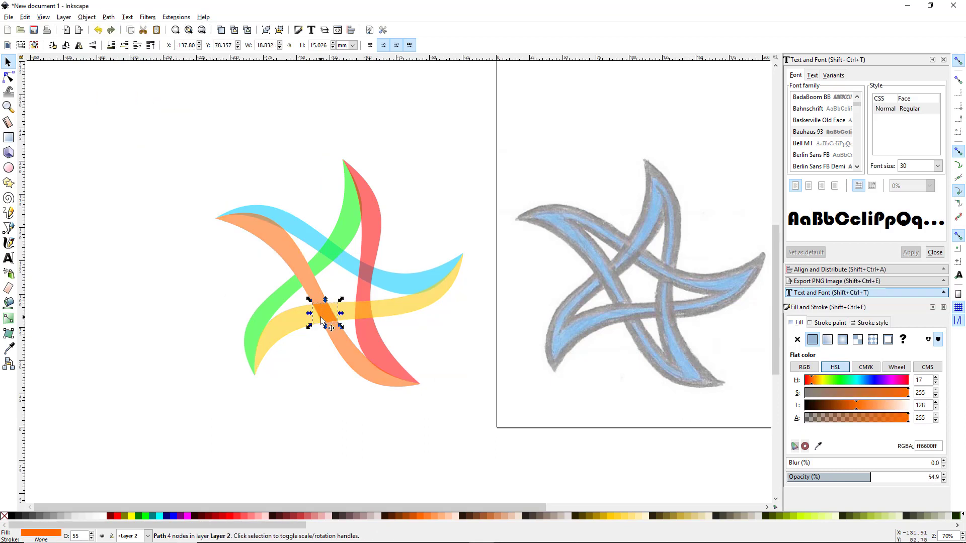
- Subtract the overlap piece from the orange strand with a Difference so the yellow strand passes over it
left_click(342, 347, "shift")
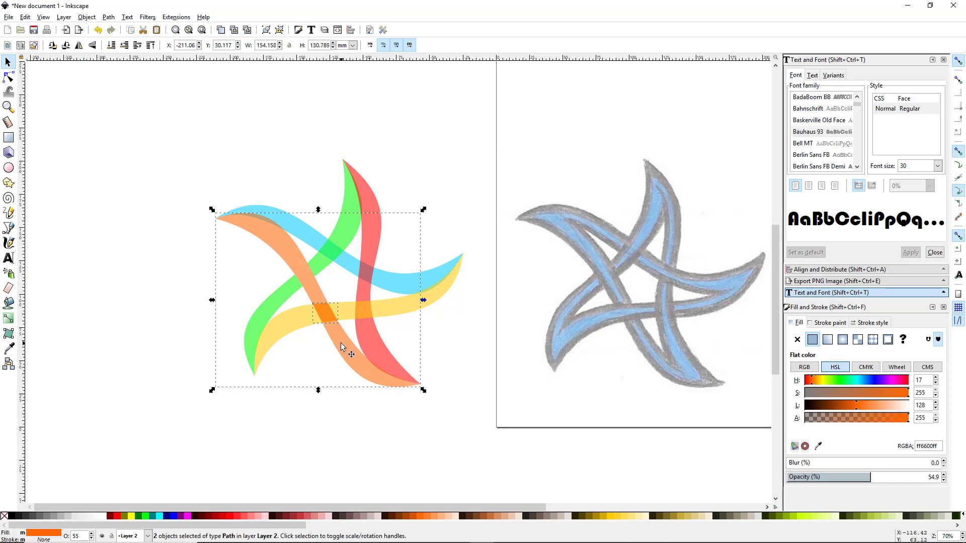
left_click(108, 17)
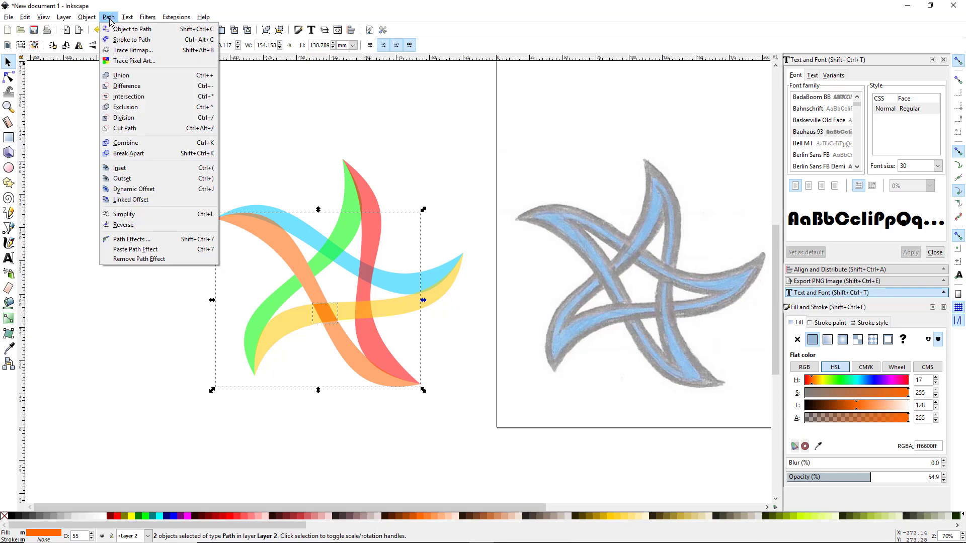
left_click(163, 86)
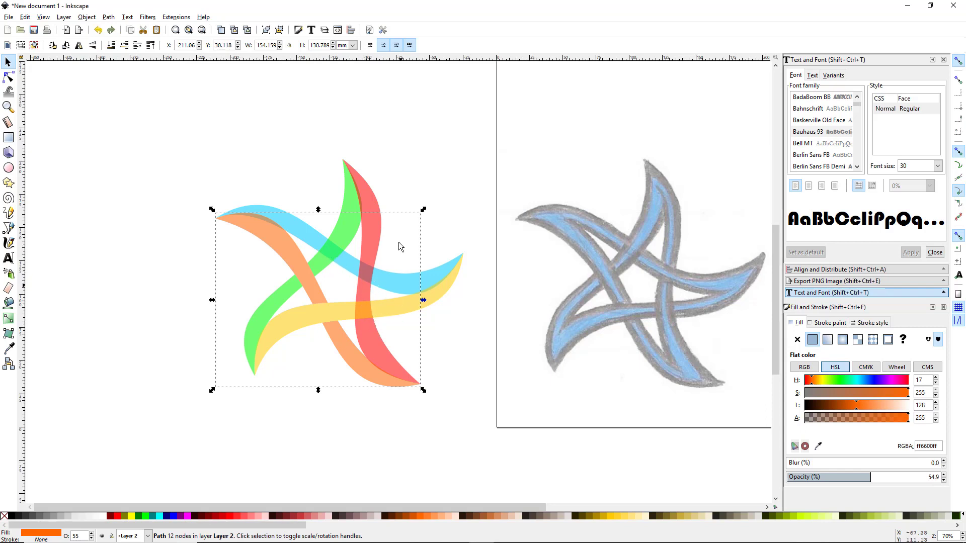
- Intersect copies of the red and yellow strands and subtract their overlap from the yellow strand so red passes over it
left_click(369, 328)
left_click(366, 318, "alt")
left_click(109, 16)
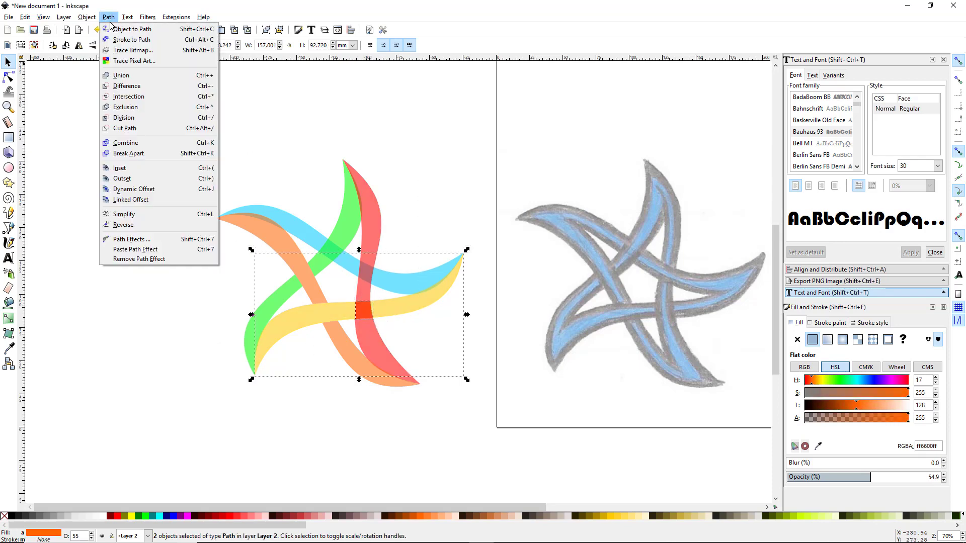
left_click(129, 97)
- Subtract the red-blue overlap from the red strand and the blue-green overlap from the blue strand to complete the weave
left_click(369, 277, "alt")
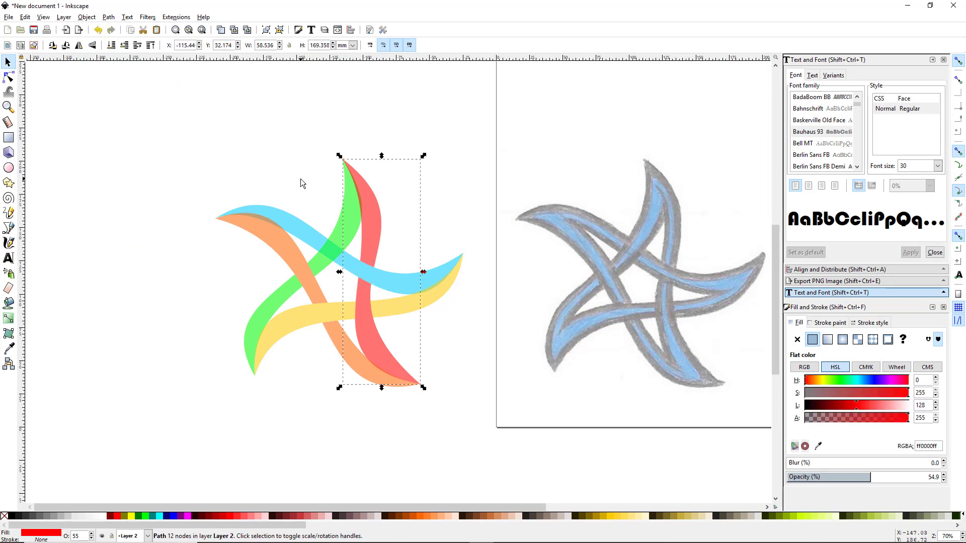
left_click(108, 17)
left_click(130, 87)
left_click(315, 404)
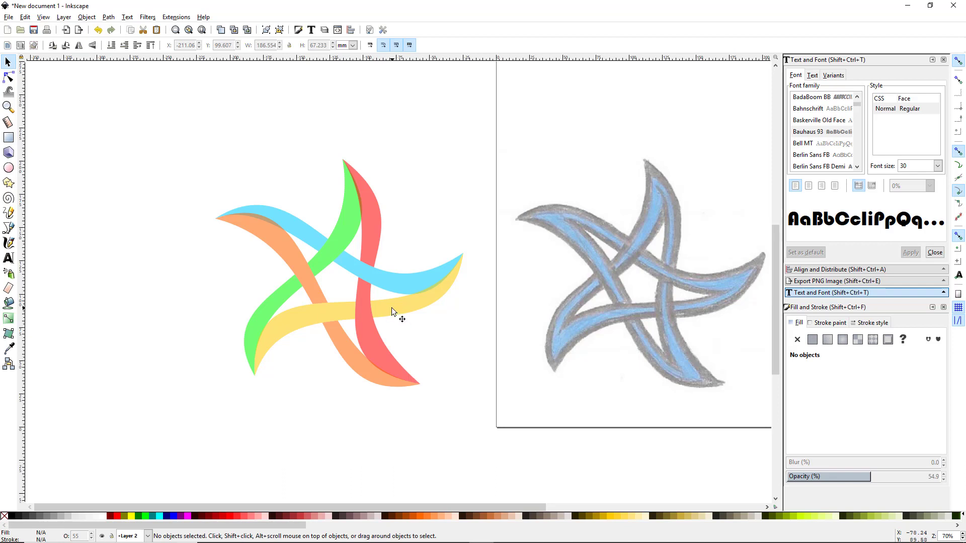
- Move the yellow strand aside to check its cut gap, undo the move and clear the selection
mouse_move(392, 307)
left_mouse_down()
mouse_move(451, 334)
mouse_move(466, 328)
mouse_move(457, 318)
left_mouse_up()
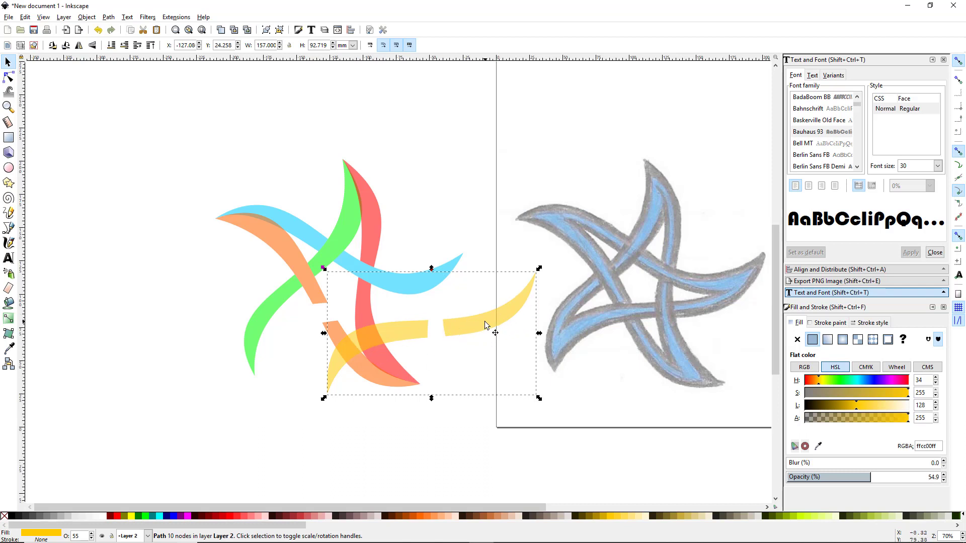
key("ctrl+z")
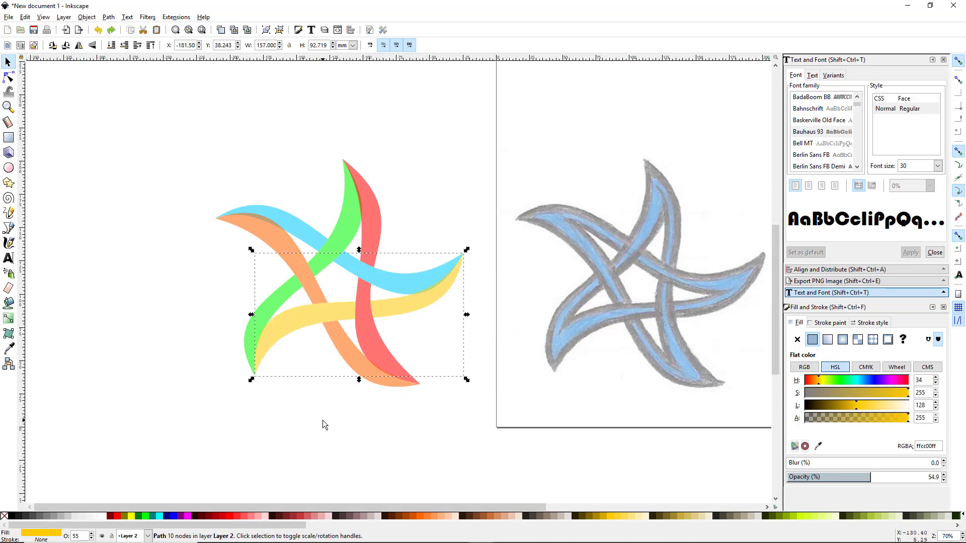
left_click(358, 411)
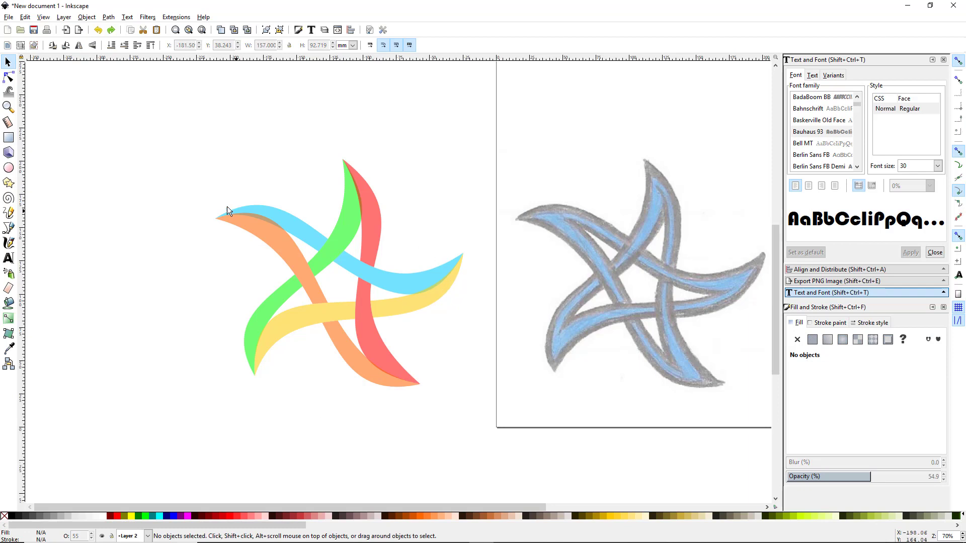
- Select all five strands of the star and break them apart into separate pieces with Break Apart
left_click_drag(173, 121, 492, 436)
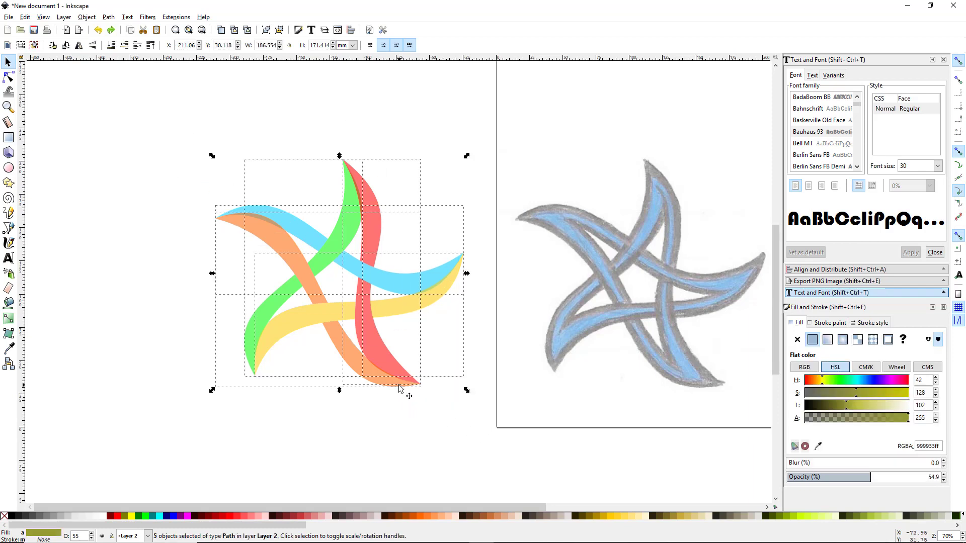
left_click(113, 20)
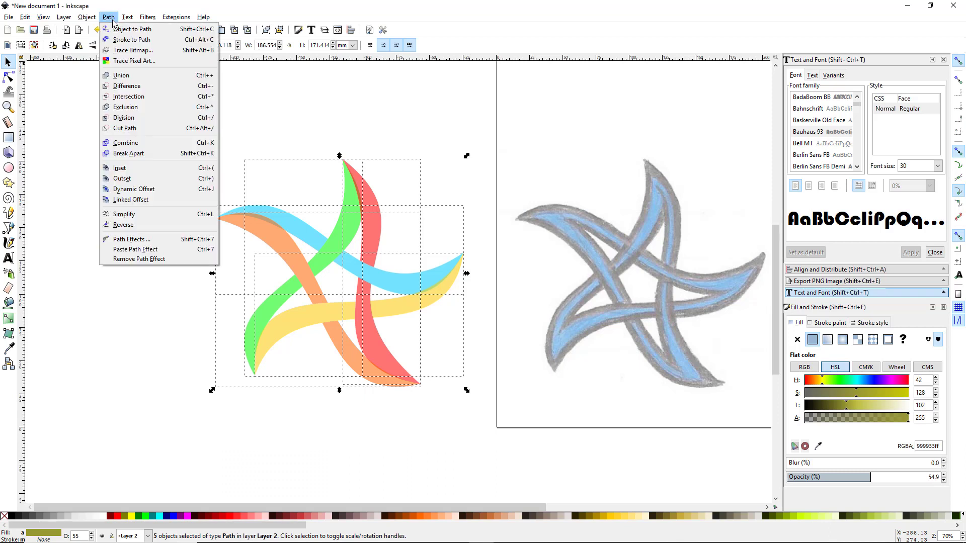
left_click(156, 154)
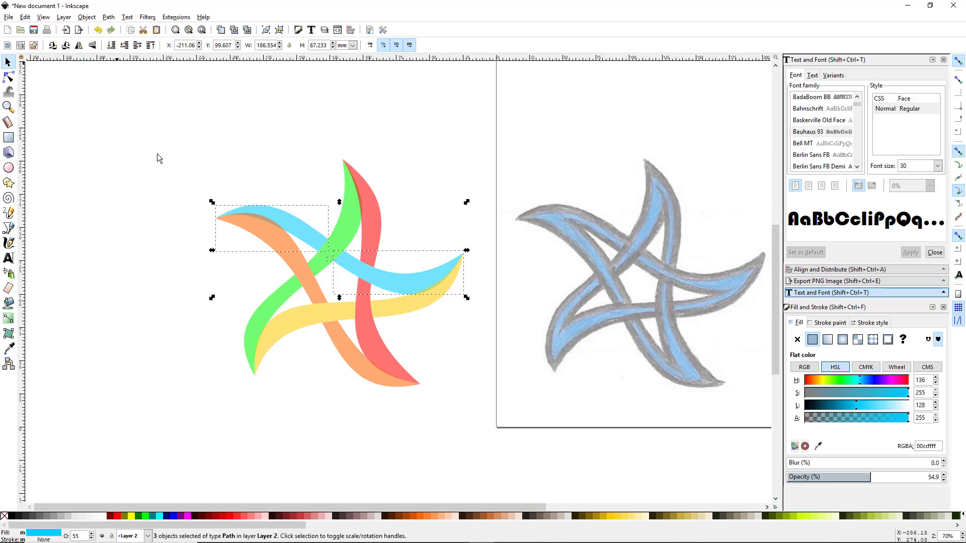
left_click(313, 427)
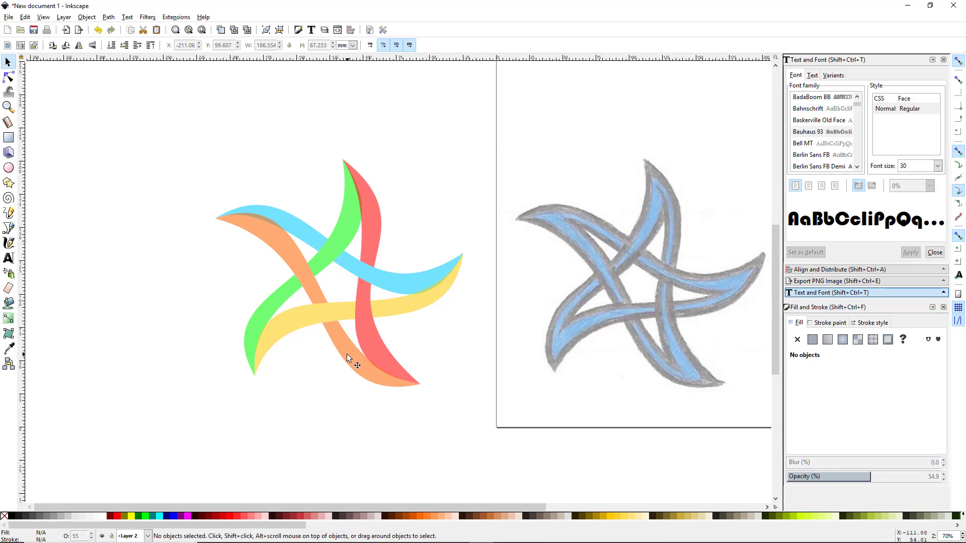
- Move the lower orange piece and the upper red piece aside to check that they are separate, undoing each move
left_click_drag(348, 357, 312, 410)
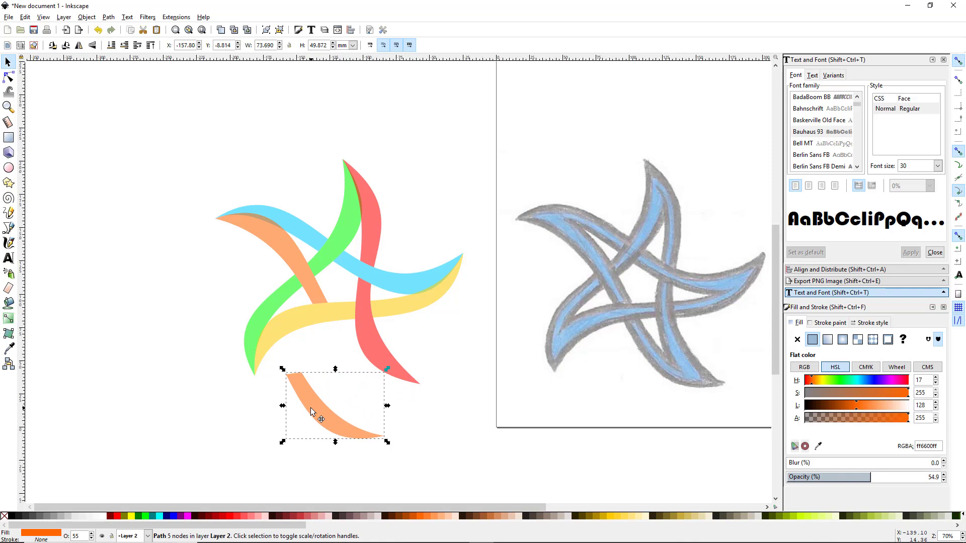
key("ctrl+z")
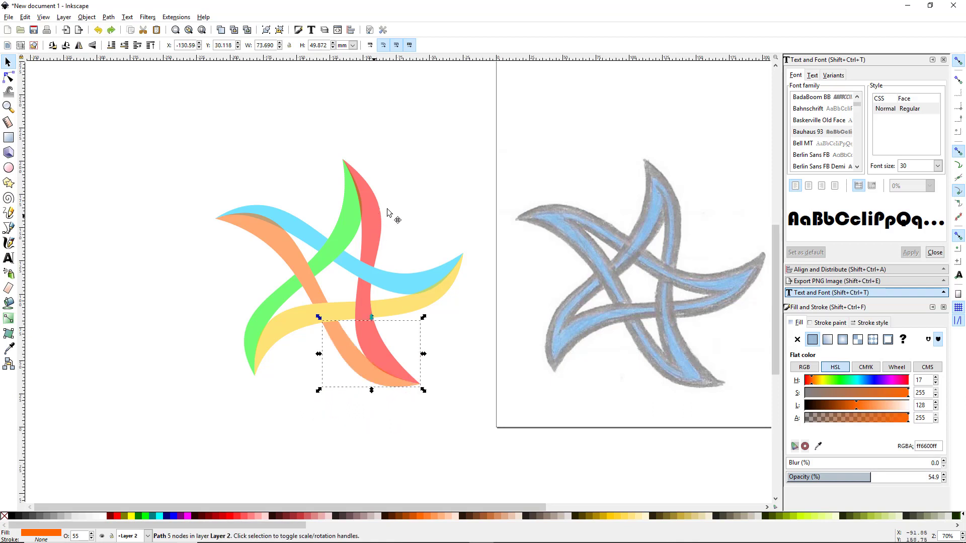
left_click_drag(379, 221, 429, 191)
key("ctrl+z")
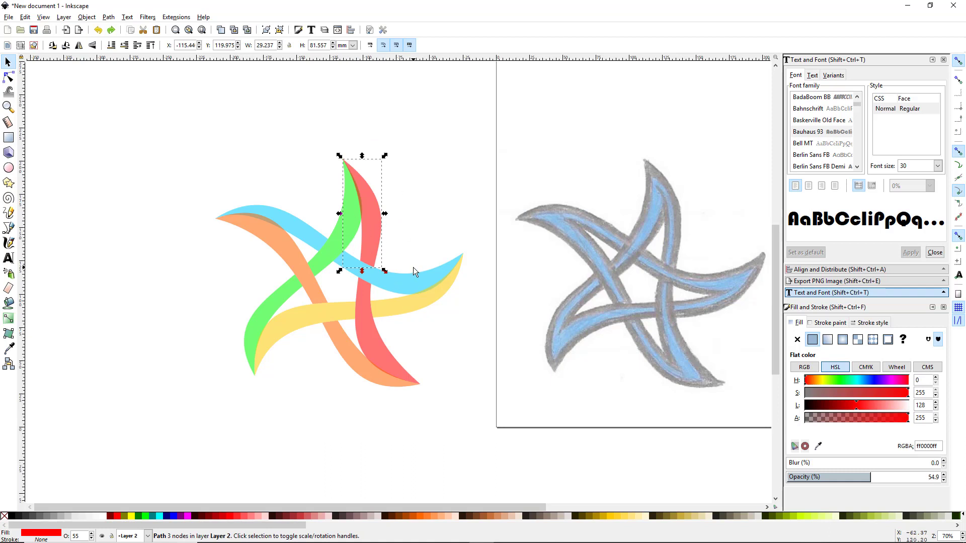
left_click(415, 221)
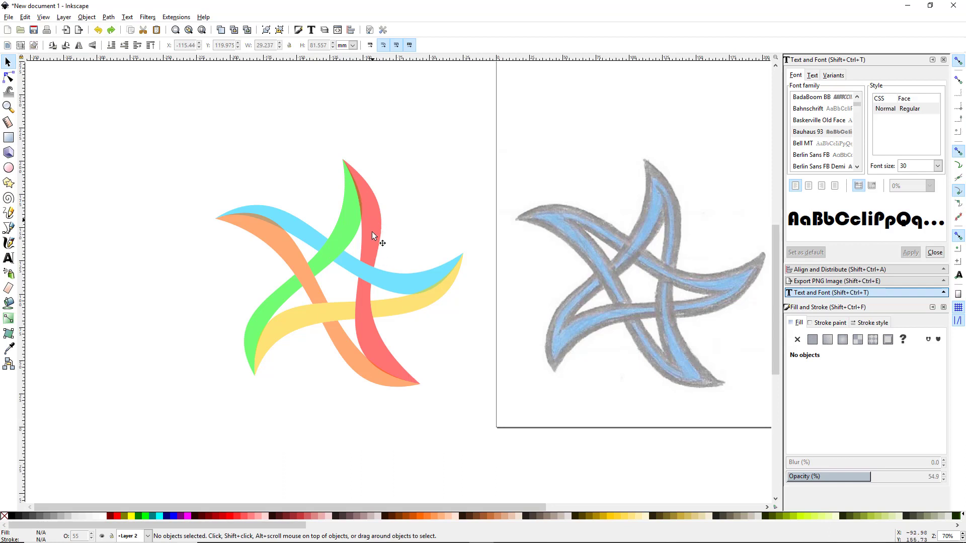
- Unite the green and red pieces that meet at the star's top tip into one shape with Union
left_click(349, 221)
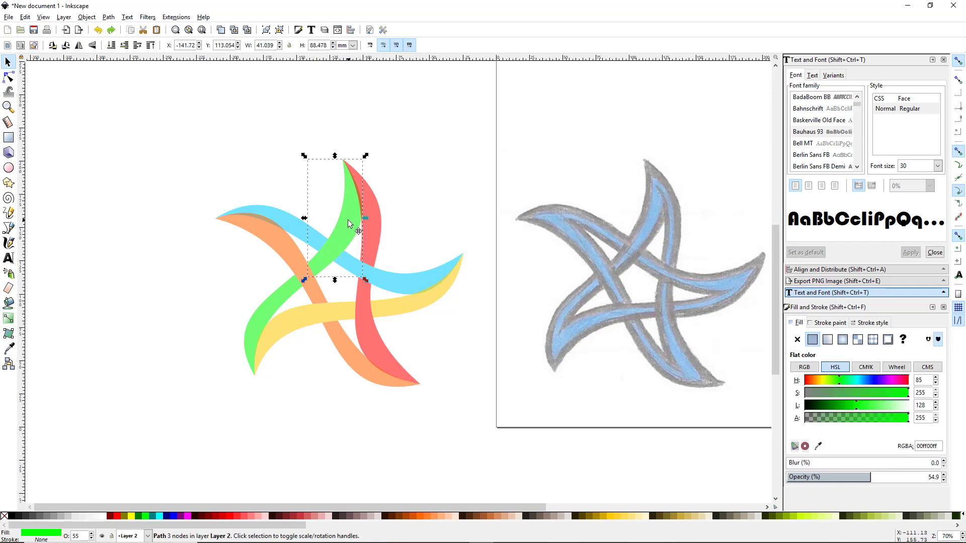
left_click(377, 234, "shift")
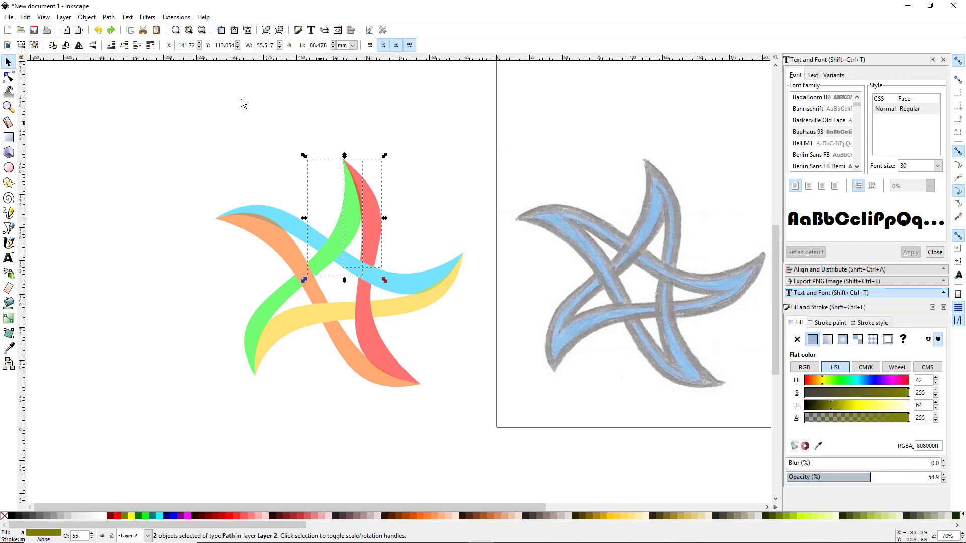
left_click(108, 17)
left_click(135, 72)
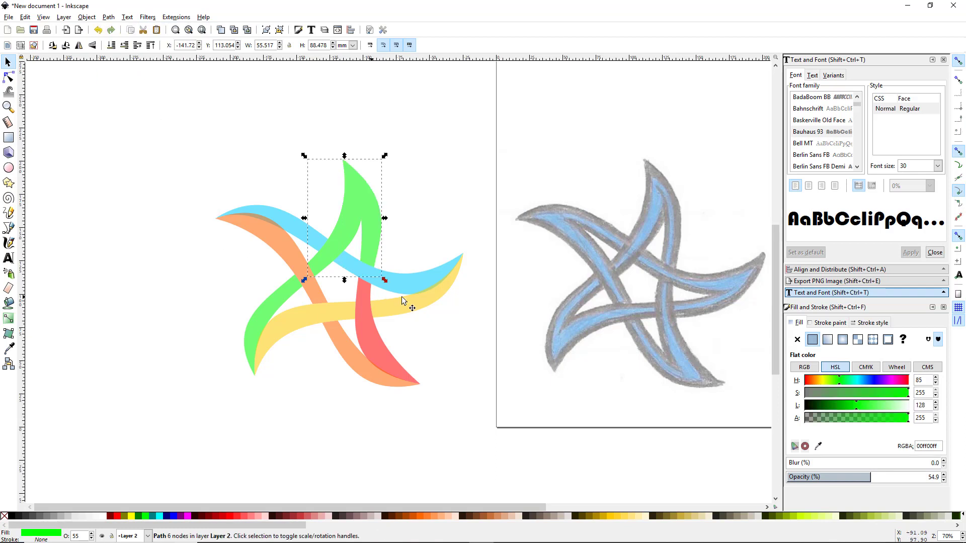
left_click(447, 319)
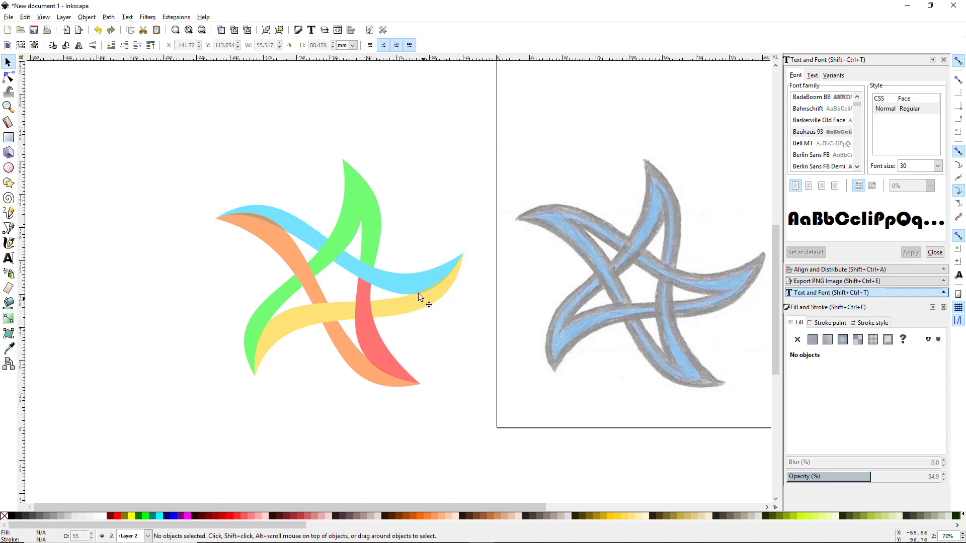
- Unite the blue and yellow pieces that meet at the star's right tip into one shape with Union
left_click(408, 280)
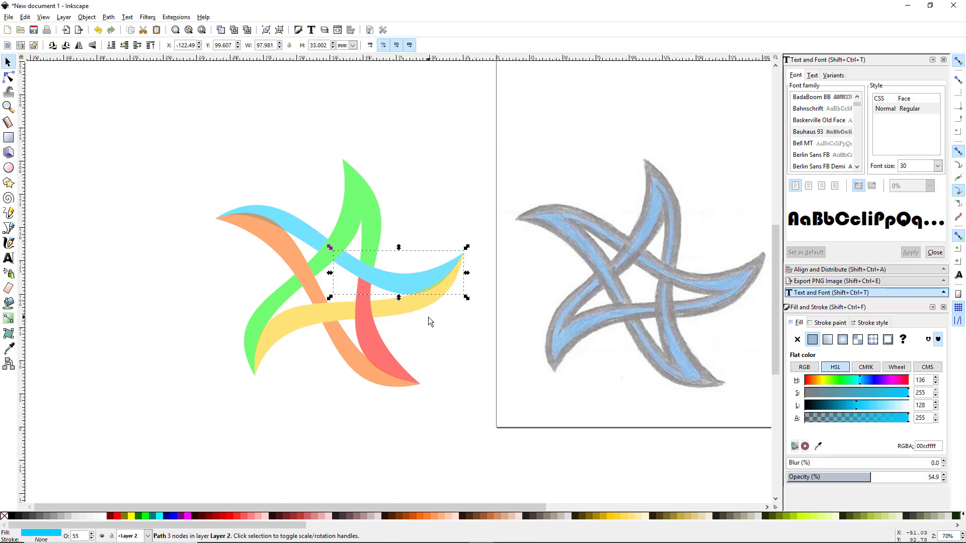
left_click(416, 308, "shift")
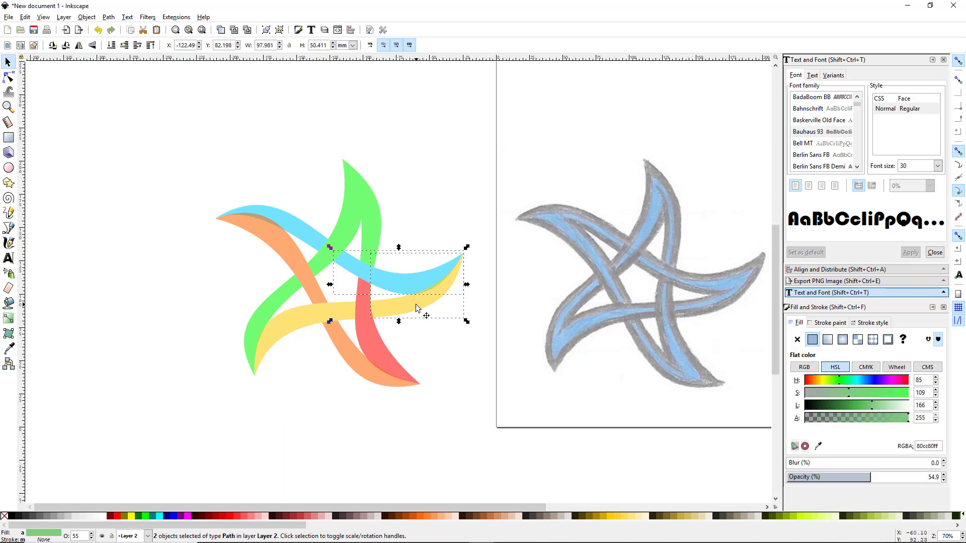
key("ctrl")
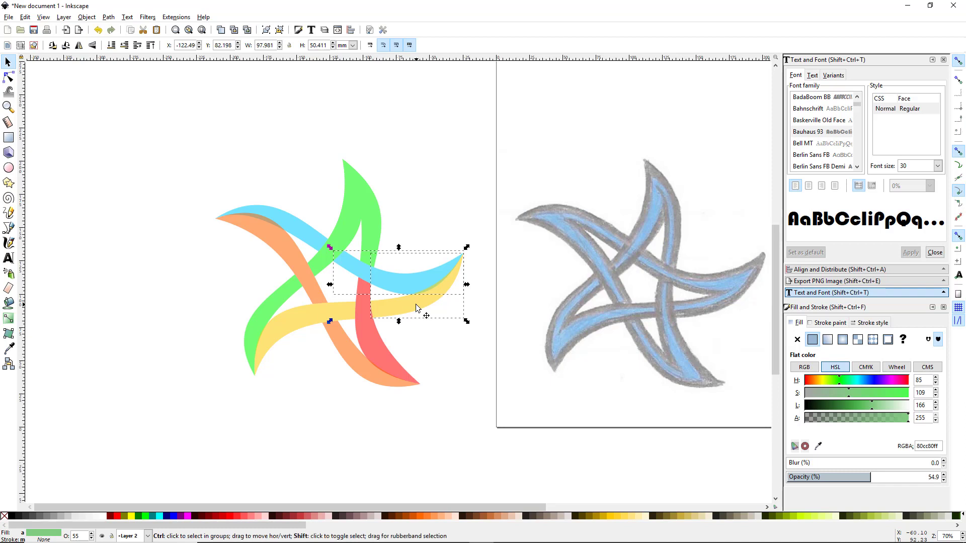
key("ctrl+plus")
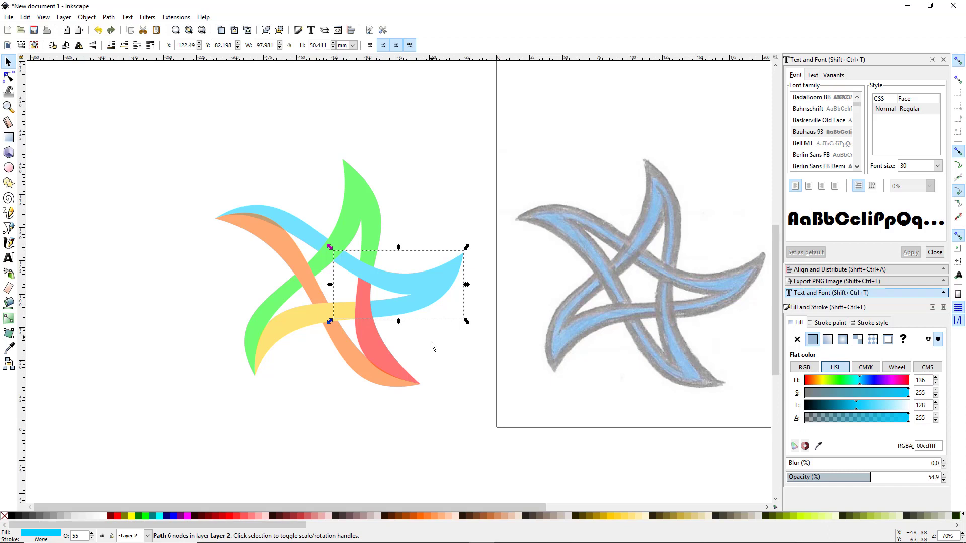
- Unite the red and orange pieces that meet at the star's lower-right tip into one shape
left_click(376, 348)
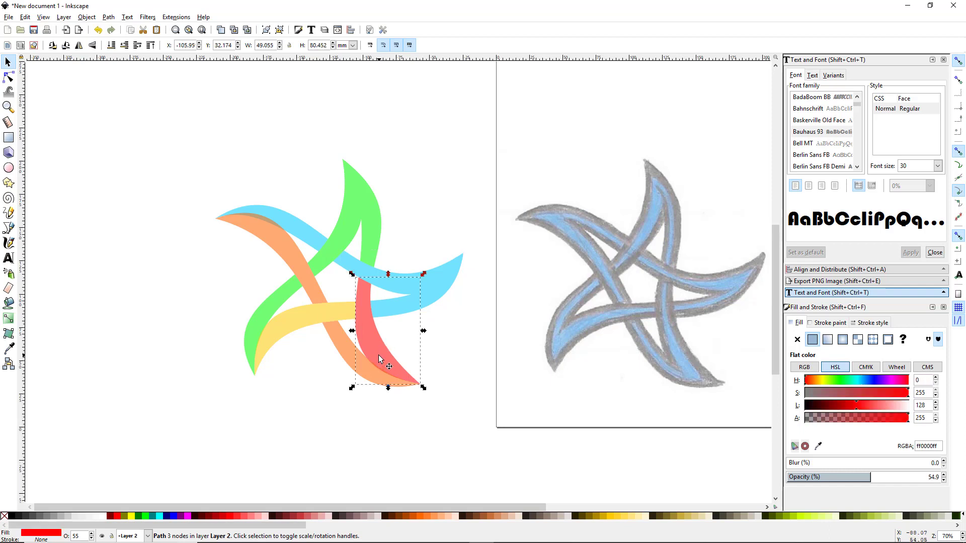
left_click(350, 352, "shift")
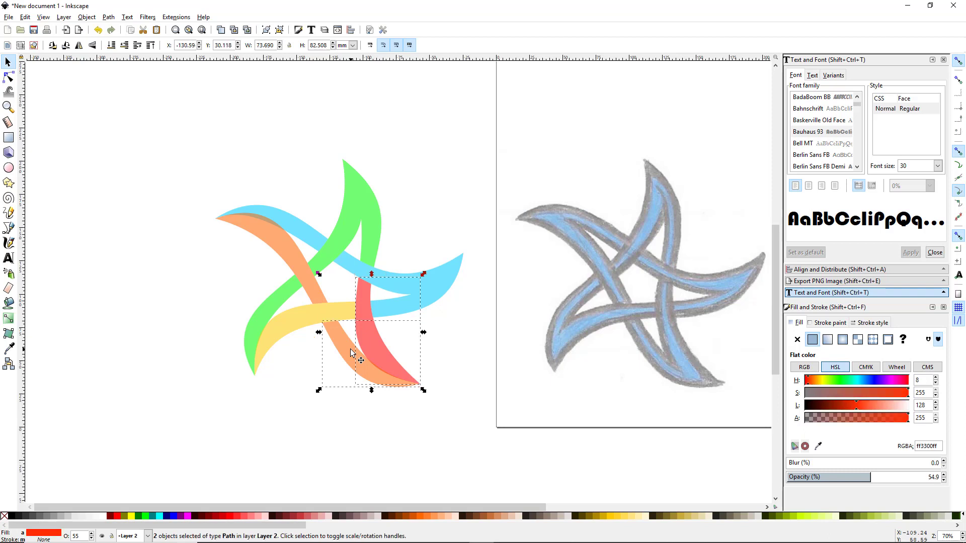
key("ctrl+plus")
- Unite the yellow and green pieces that meet at the star's lower-left tip into one shape
left_click(304, 316)
left_click(282, 294, "shift")
key("ctrl+plus")
- Unite the orange and blue pieces that meet at the star's upper-left tip and clear the selection
left_click(285, 244)
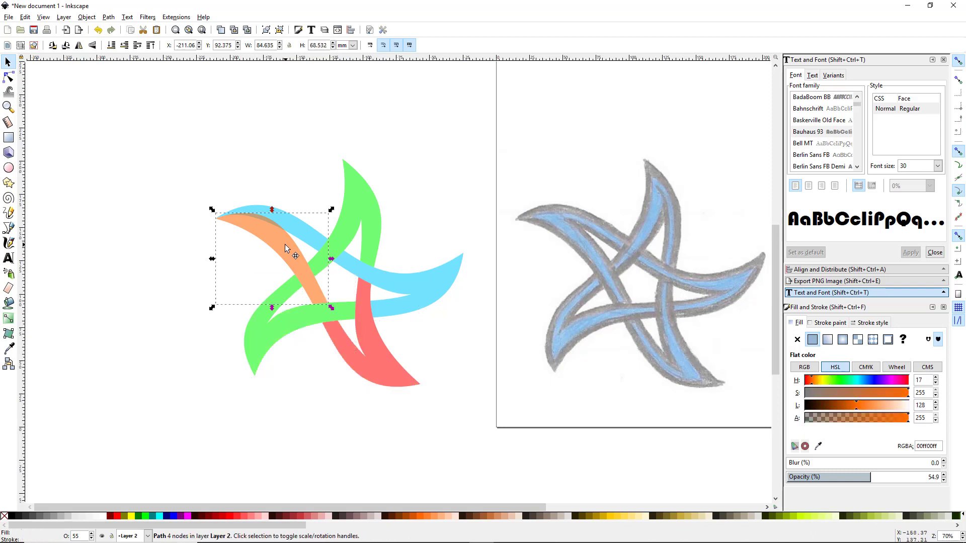
left_click(296, 227, "shift")
key("ctrl+plus")
left_click(408, 180)
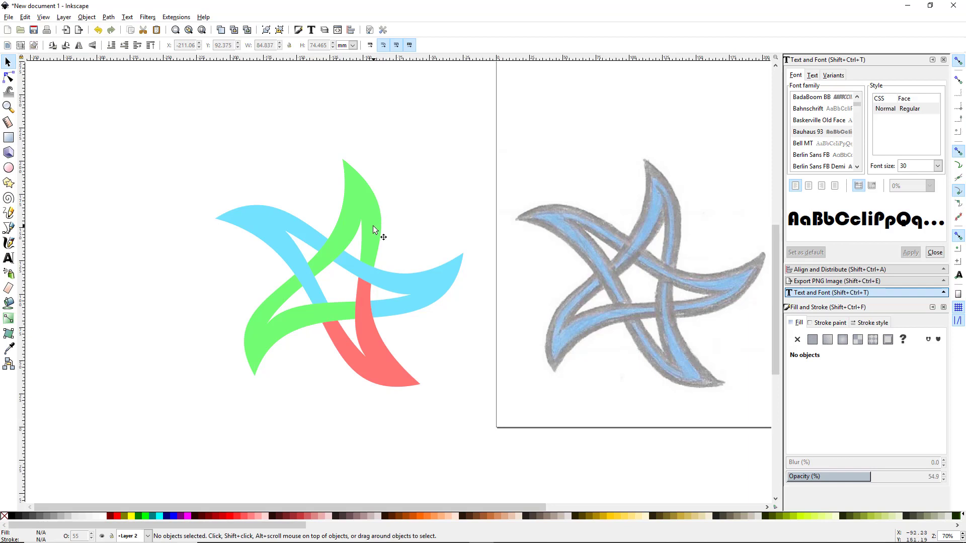
- Try pulling the green top tip and the blue right tip away from the star, and undo both moves
left_click_drag(378, 225, 402, 154)
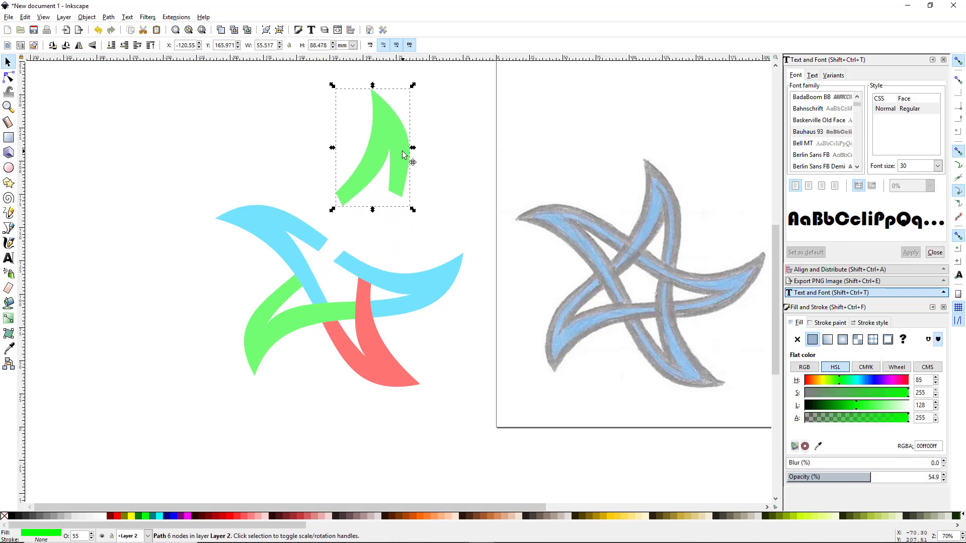
left_click_drag(427, 299, 462, 294)
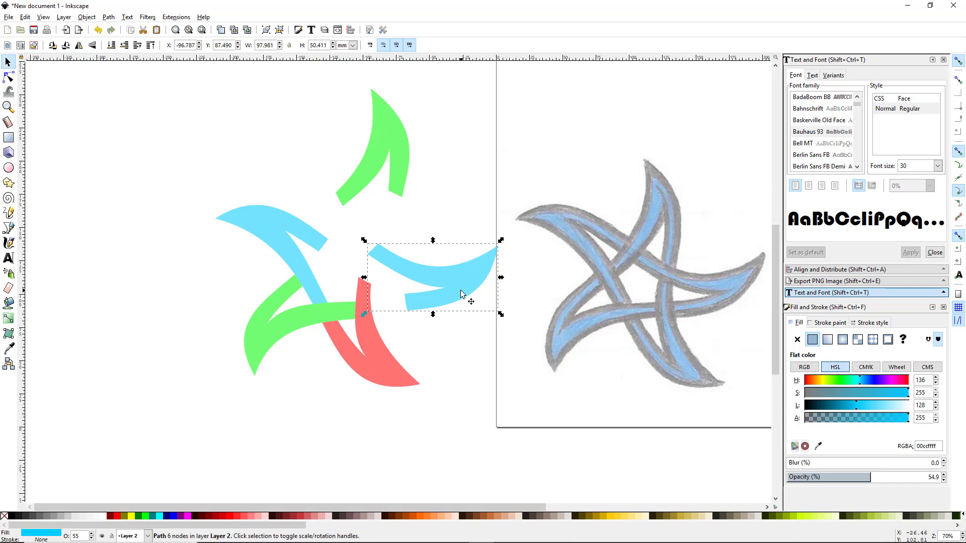
key("ctrl")
key("ctrl+z")
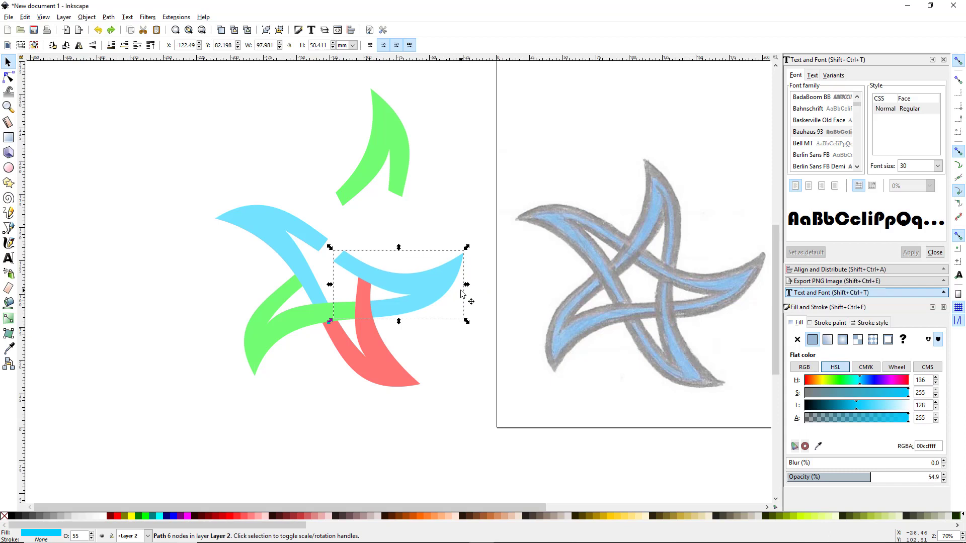
key("ctrl+z")
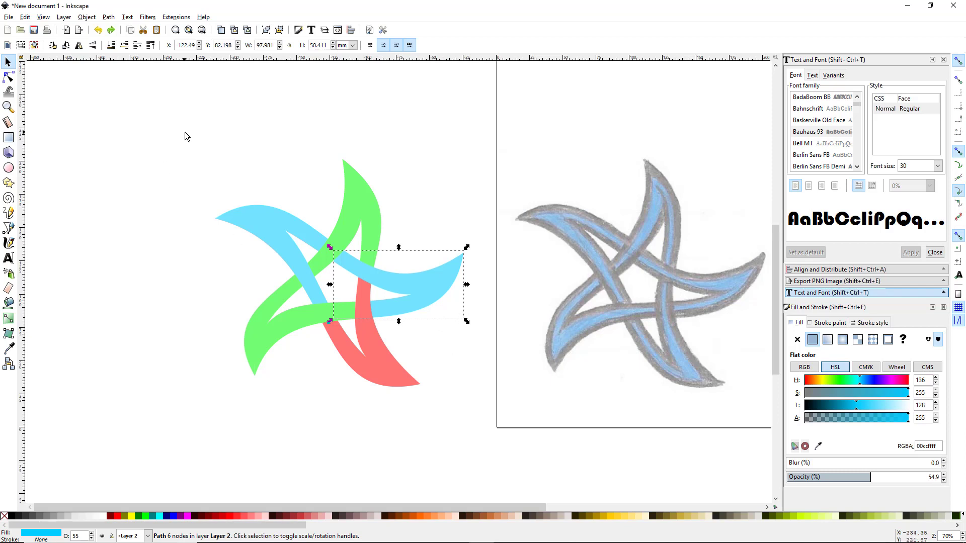
- Move the whole coloured star farther left of the reference sketch and clear the selection
left_click_drag(184, 132, 500, 438)
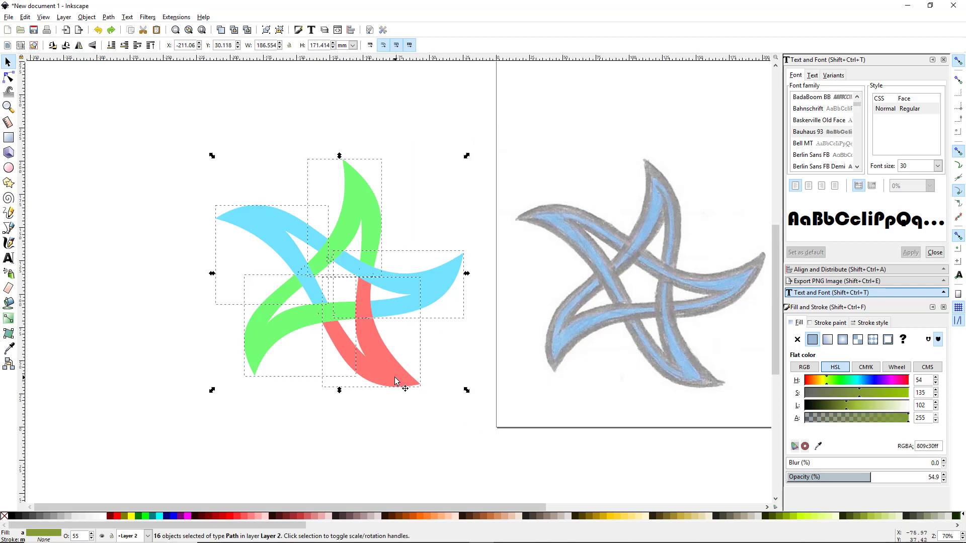
left_click_drag(392, 377, 310, 359)
left_click(313, 405)
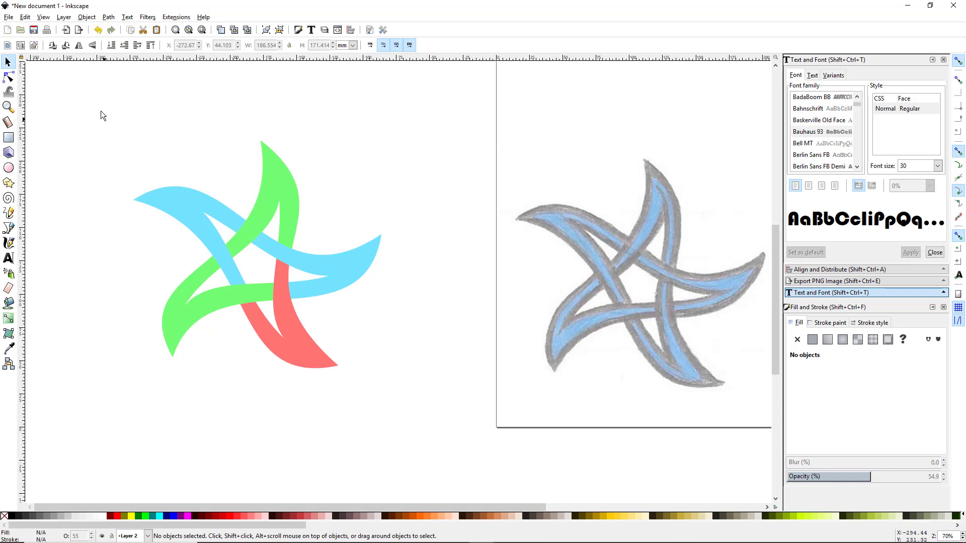
- Make all the star's pieces fully opaque at 100% and fill them with the blue 00aad4
mouse_move(98, 107)
left_mouse_down()
mouse_move(207, 205)
mouse_move(384, 397)
mouse_move(446, 446)
left_mouse_up()
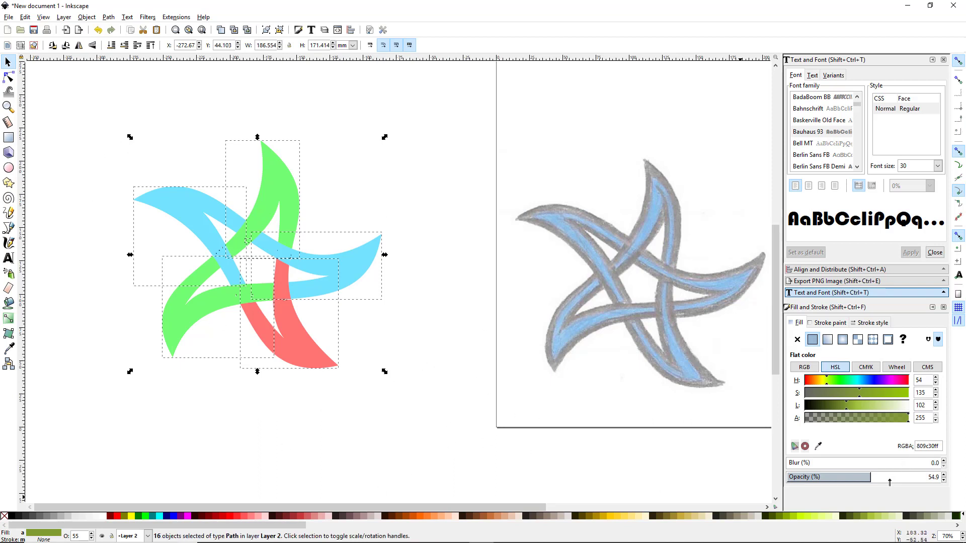
left_click_drag(869, 477, 941, 477)
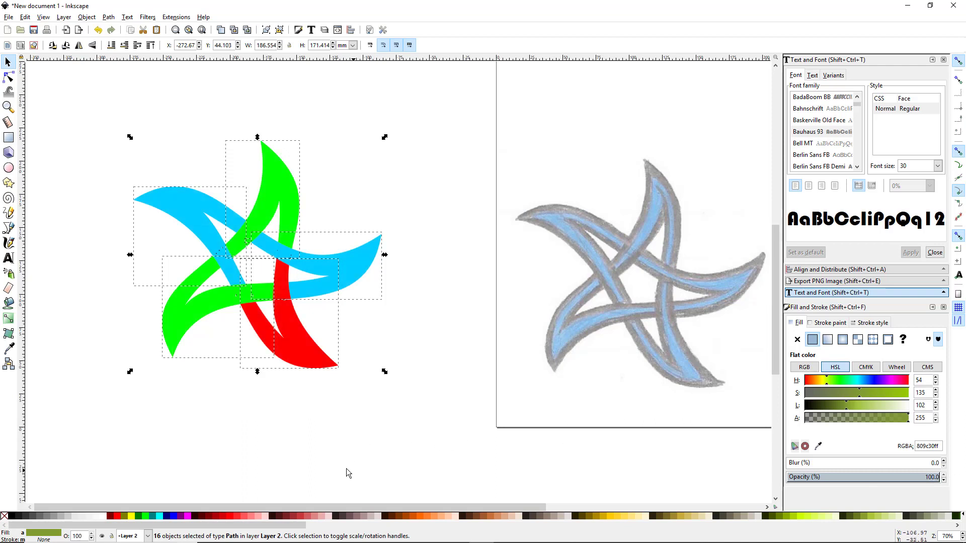
left_click_drag(276, 525, 705, 540)
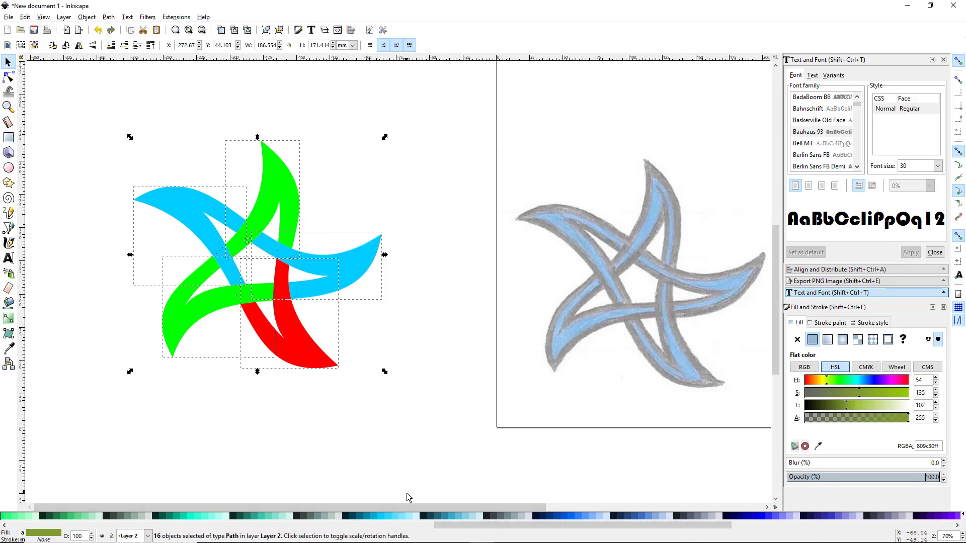
left_click(395, 517)
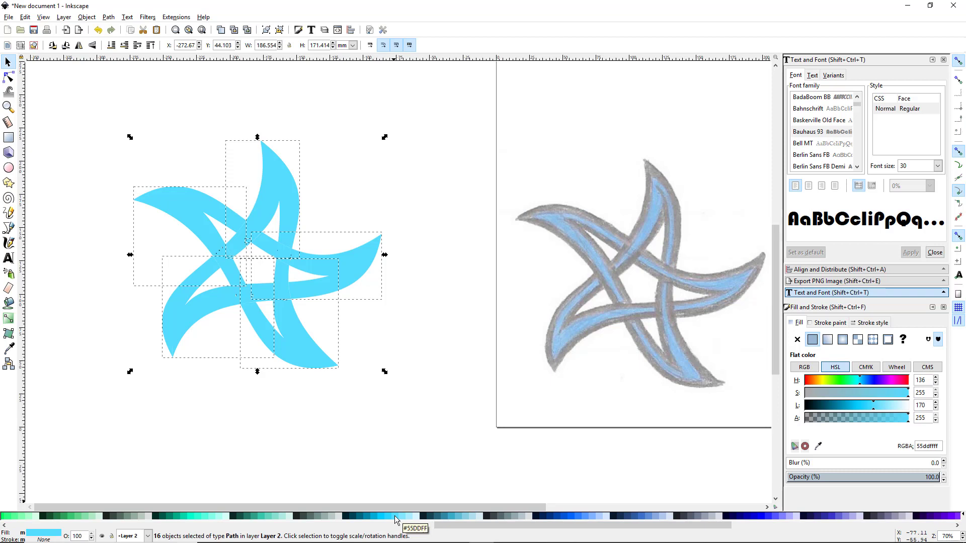
left_click(388, 517)
left_click(377, 516)
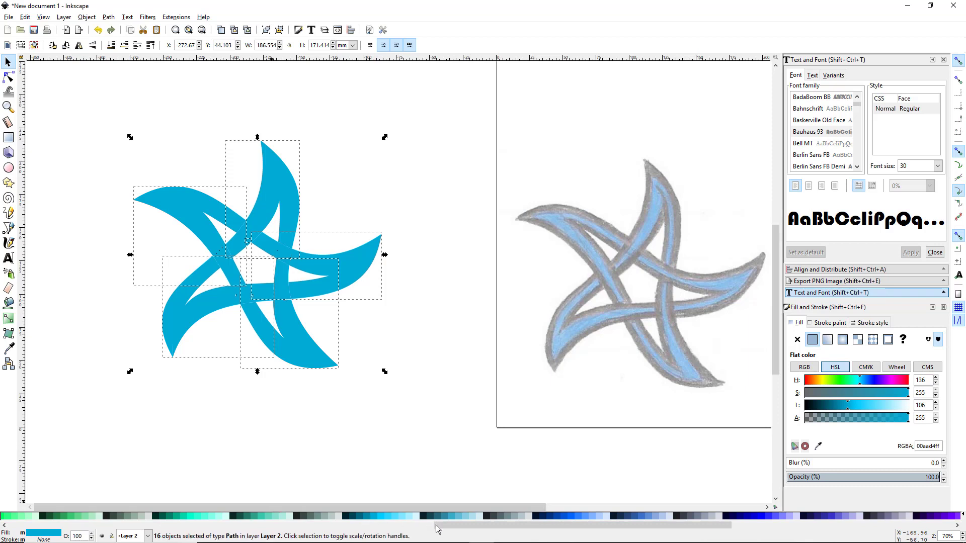
- Give all the star's pieces a black stroke and clear the selection
left_click_drag(452, 527, 6, 531)
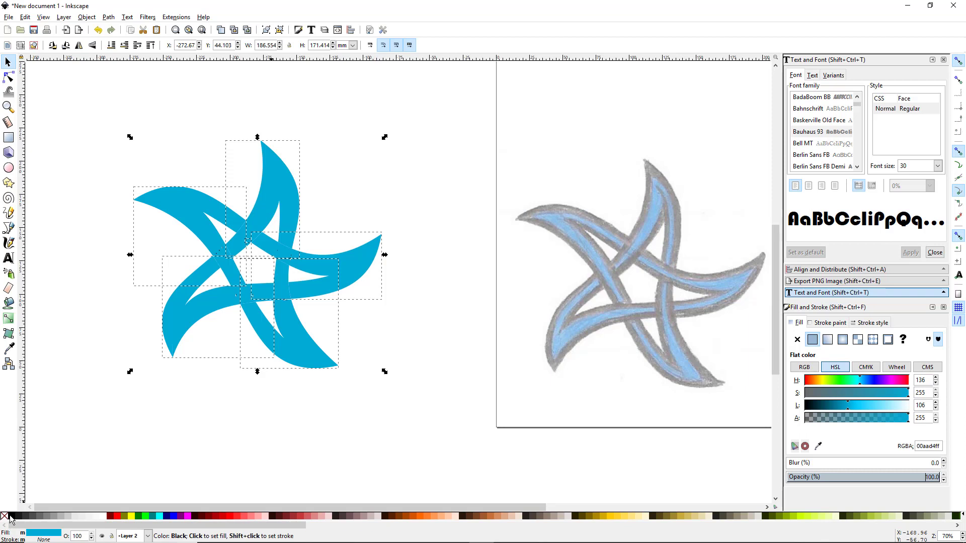
left_click(10, 517, "shift")
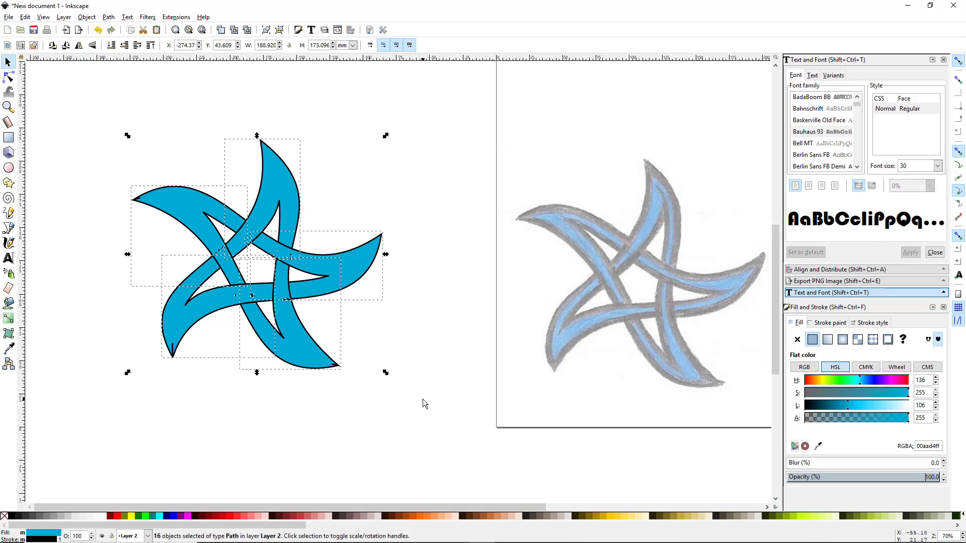
scroll(233, 352, "up", 2, "ctrl")
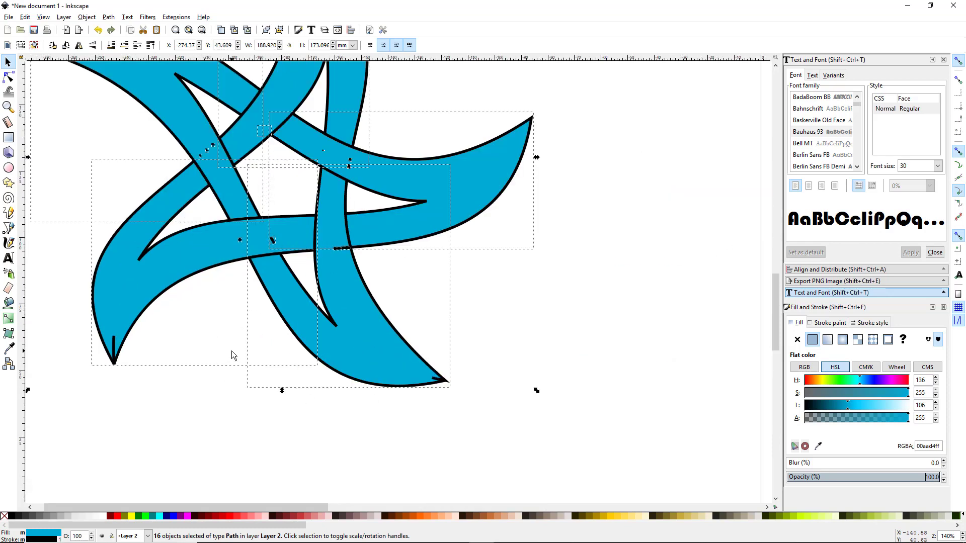
scroll(268, 408, "up", 1)
scroll(272, 415, "up", 2)
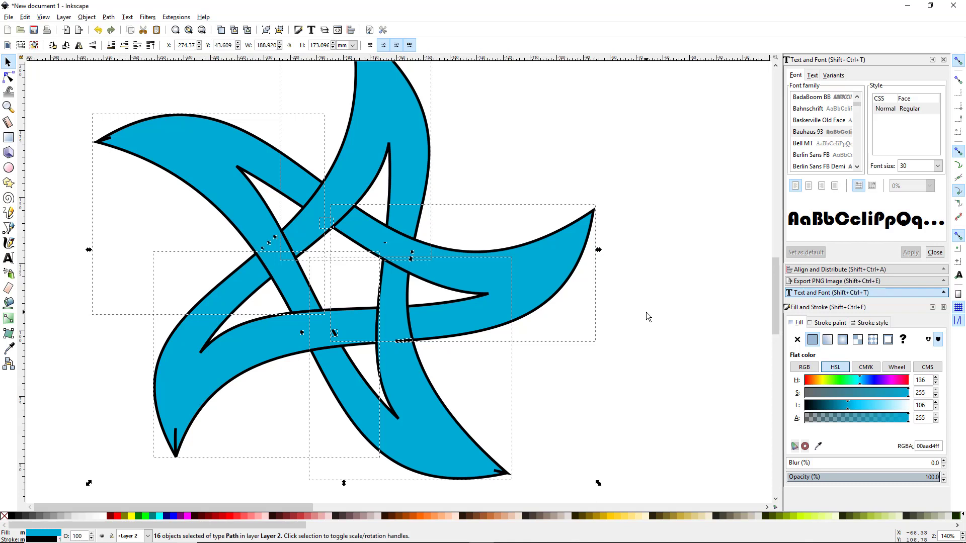
left_click(577, 374)
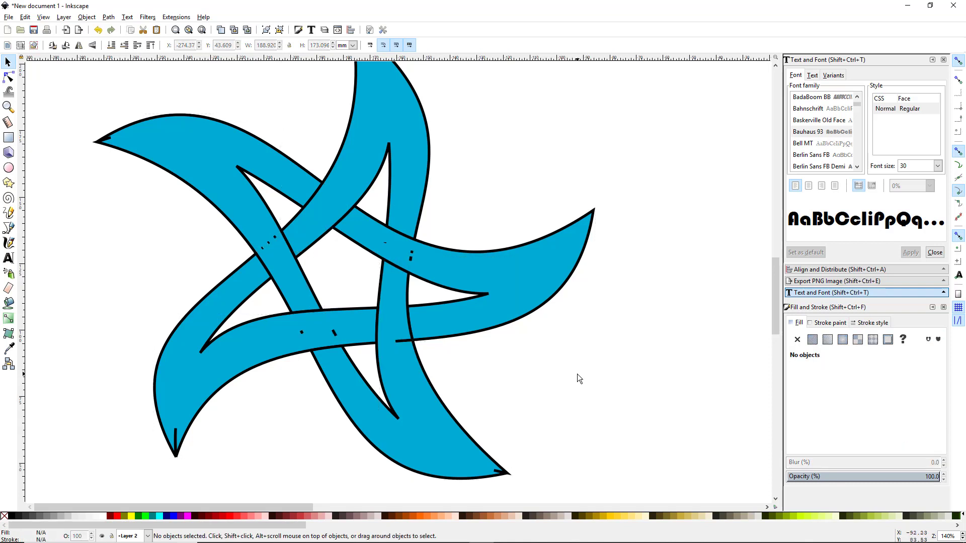
- Delete the tiny stray fragments left on the strands around the star's crossings
left_click(334, 335)
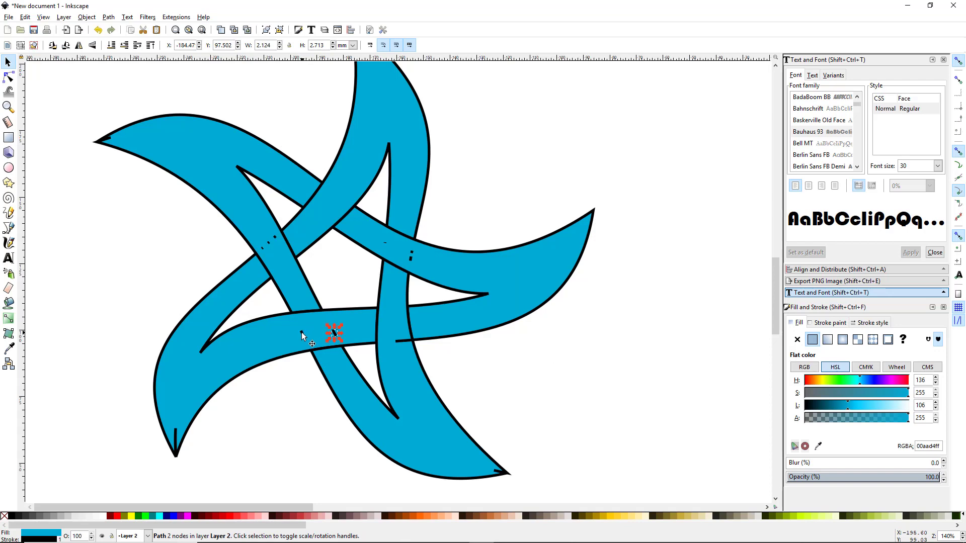
key("Delete")
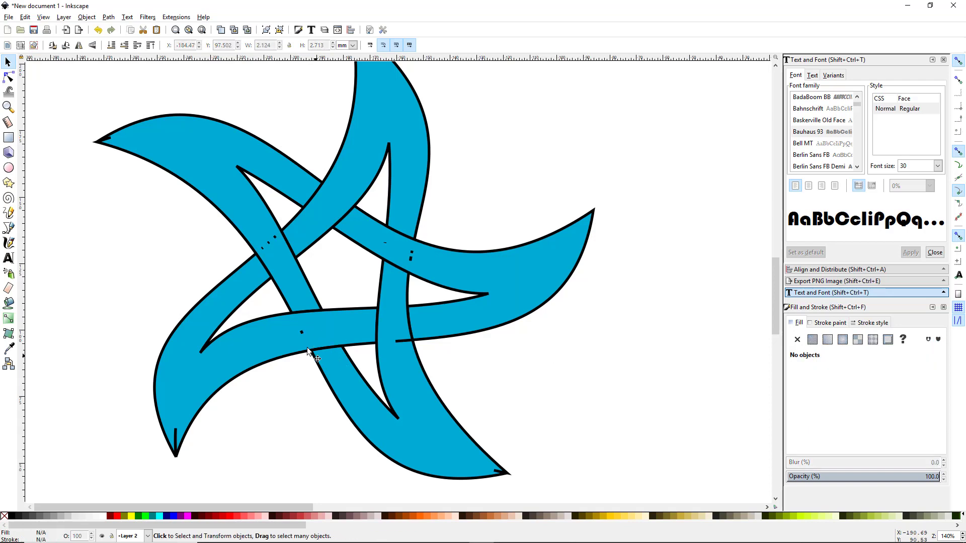
left_click(302, 332)
key("Delete")
left_click(267, 243)
key("Delete")
left_click(410, 259)
key("Delete")
left_click(404, 341)
key("Delete")
left_click_drag(508, 408, 501, 344)
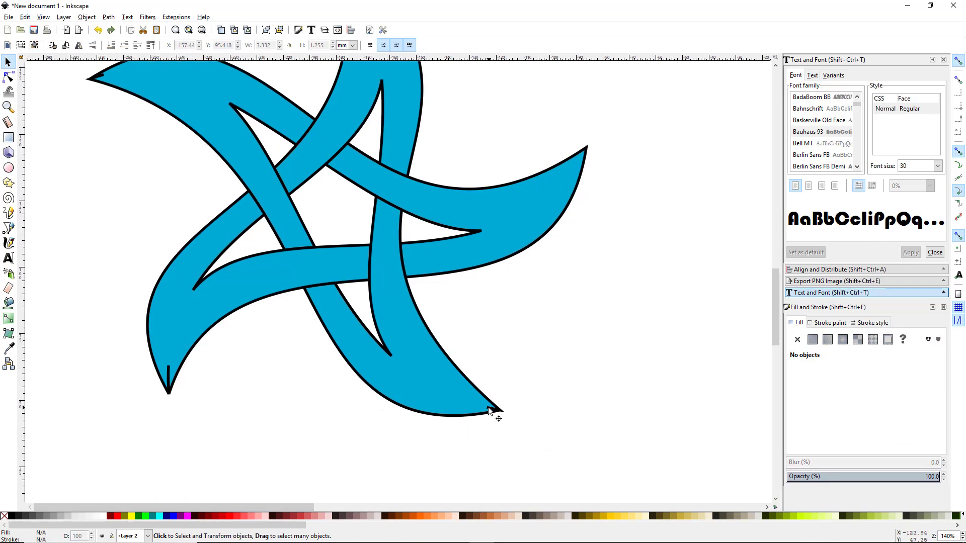
left_click(497, 412)
left_click(496, 439)
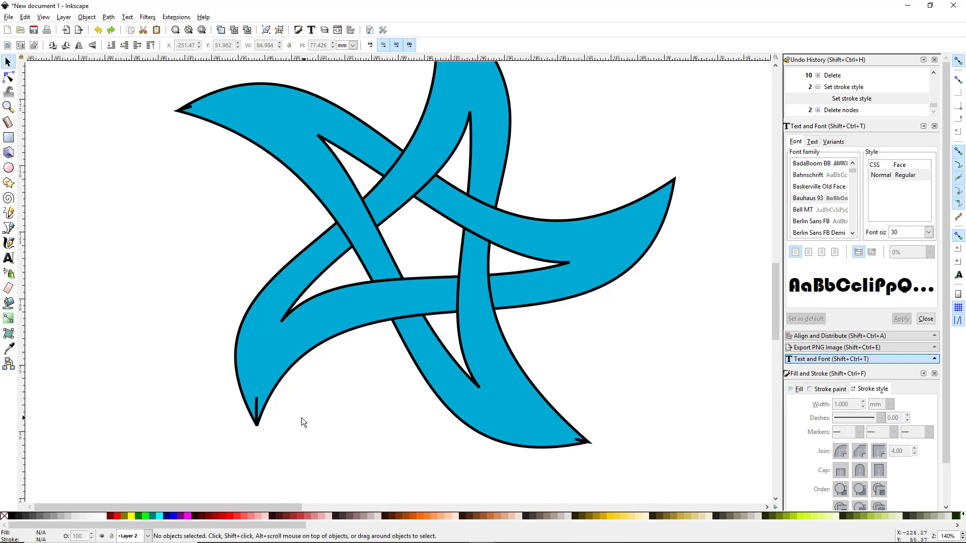
- Open the shape of the star's lower-left tip for node editing at its stray inner spike
left_click(9, 77)
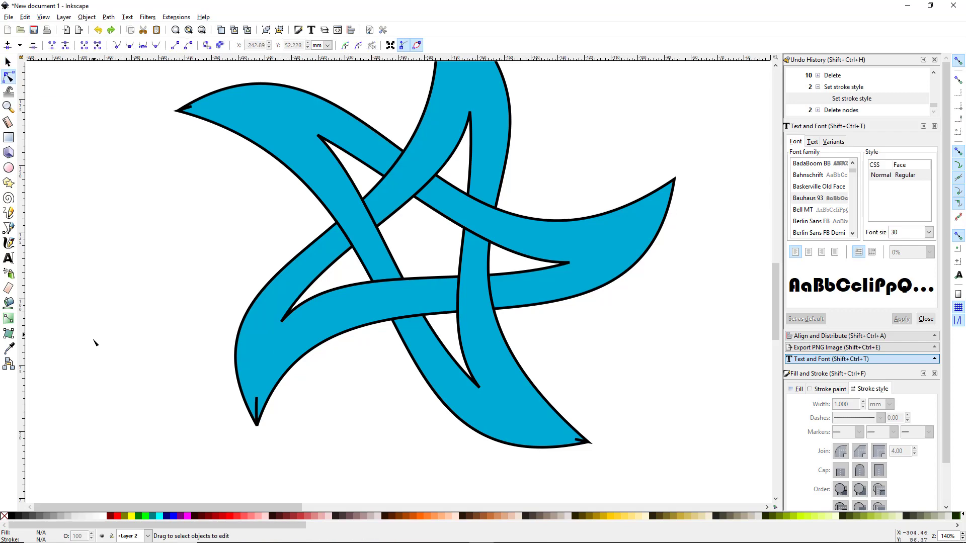
scroll(255, 434, "up", 4)
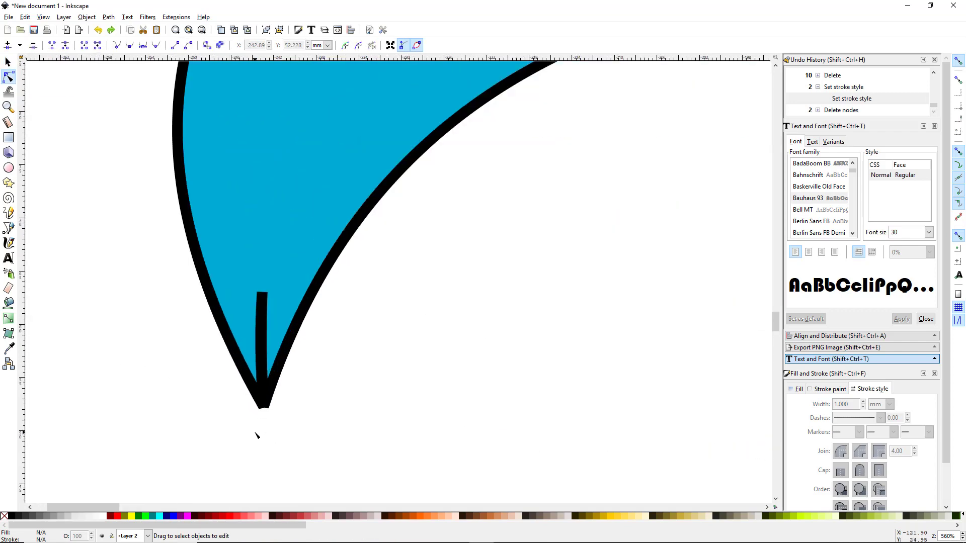
scroll(256, 433, "up", 1)
left_click_drag(238, 419, 292, 460)
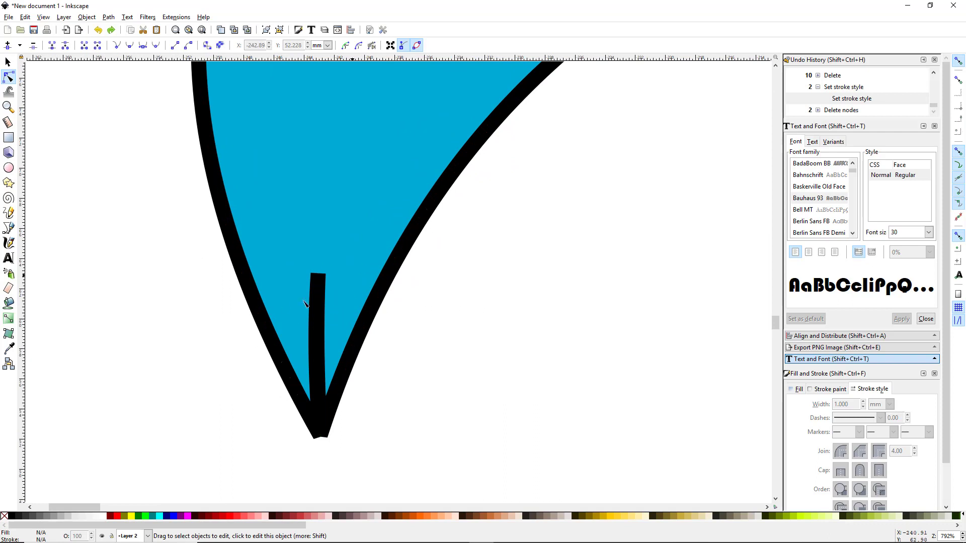
left_click(317, 344)
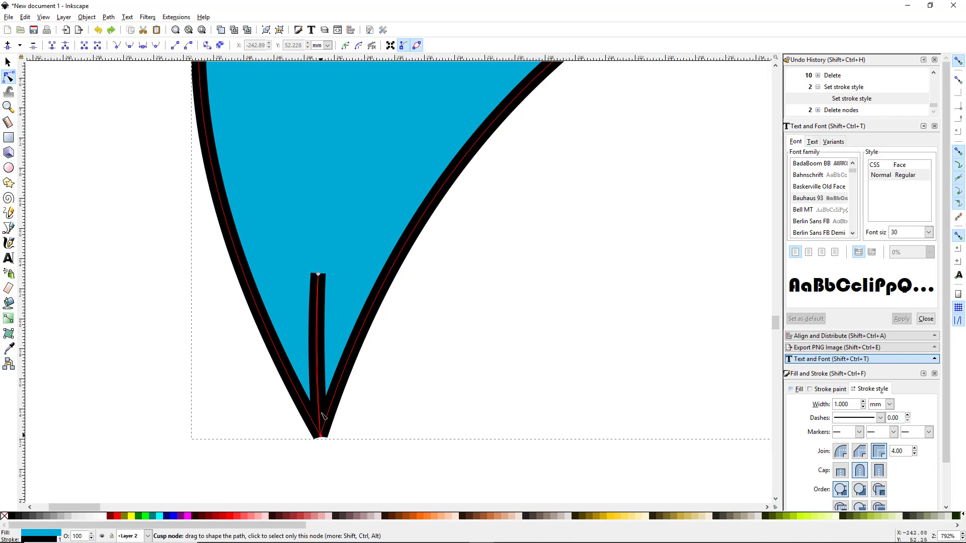
- Try deleting the end node of the stray spike inside the lower-left tip
left_click(318, 274)
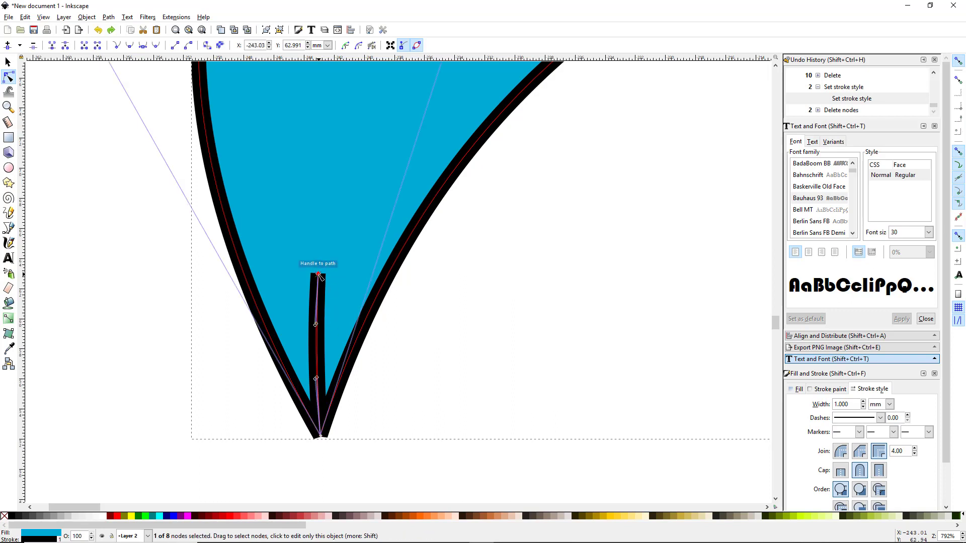
key("Delete")
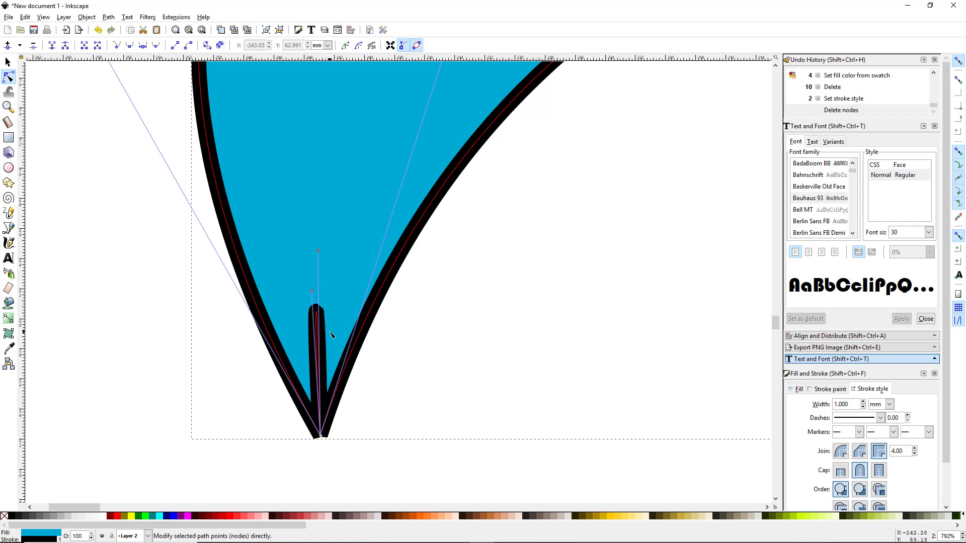
key("ctrl+z")
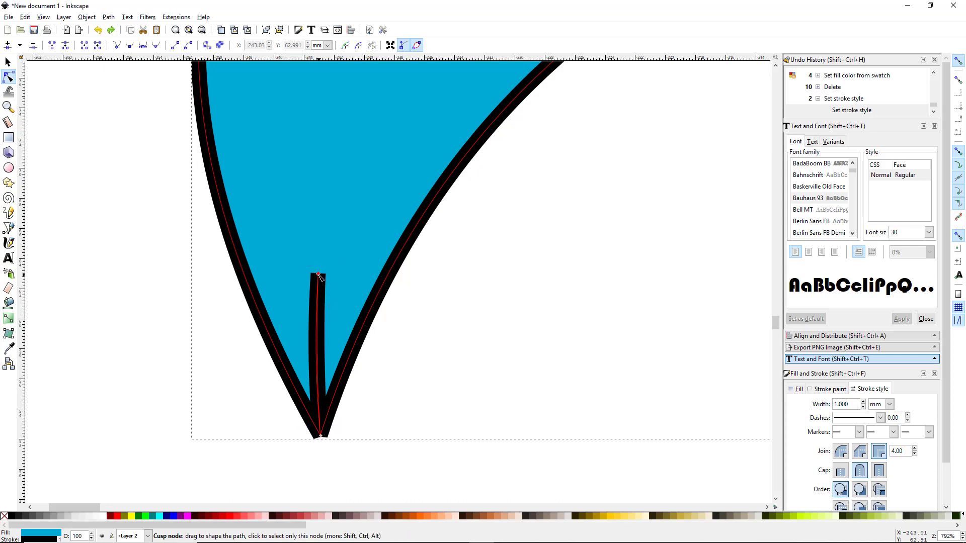
- Try moving the stray spike's end node down onto the corner of the lower-left tip, and undo the move
left_click_drag(318, 274, 321, 436)
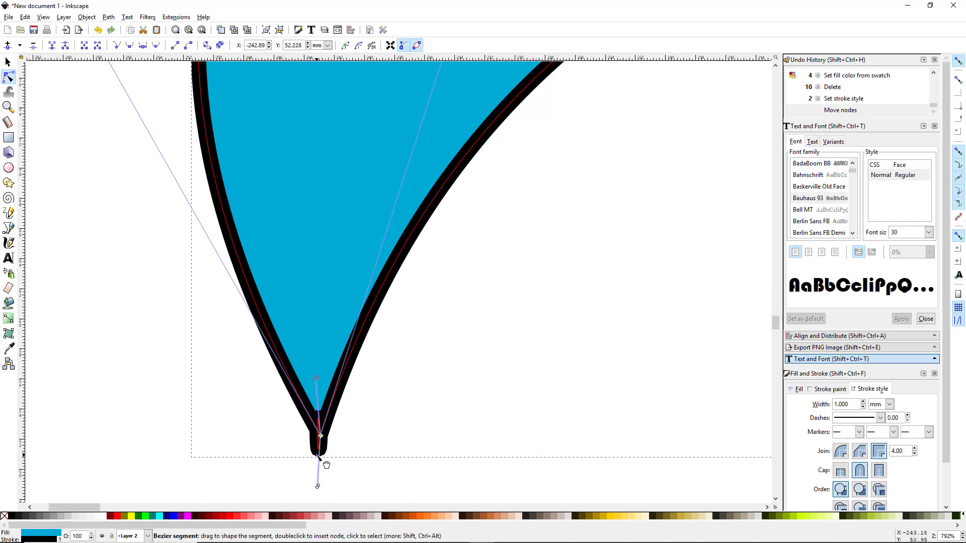
scroll(317, 454, "up", 4)
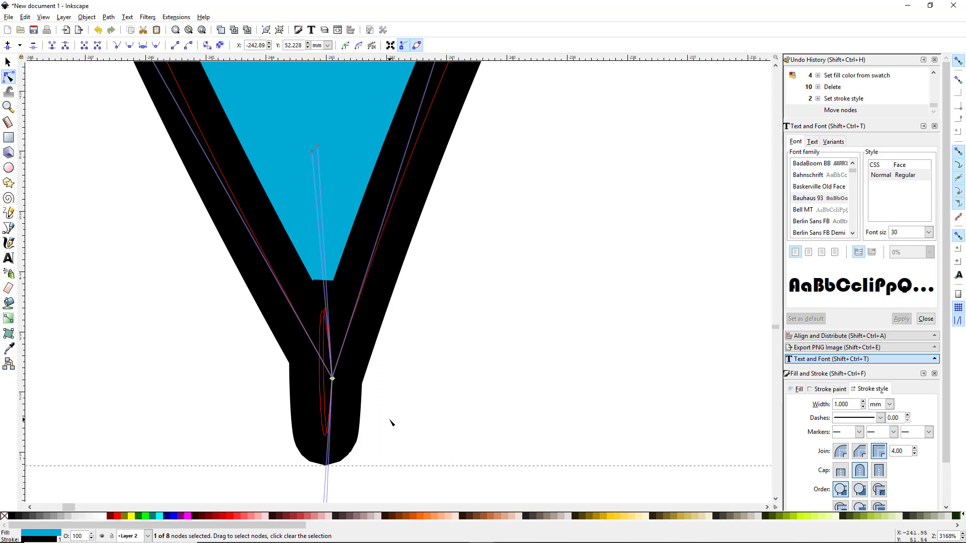
scroll(391, 423, "down", 3)
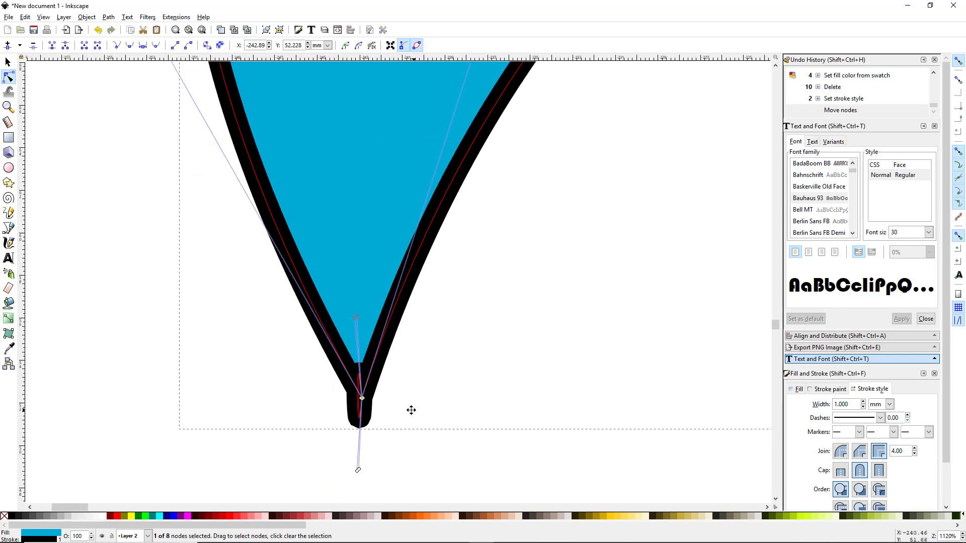
left_click_drag(411, 410, 405, 410)
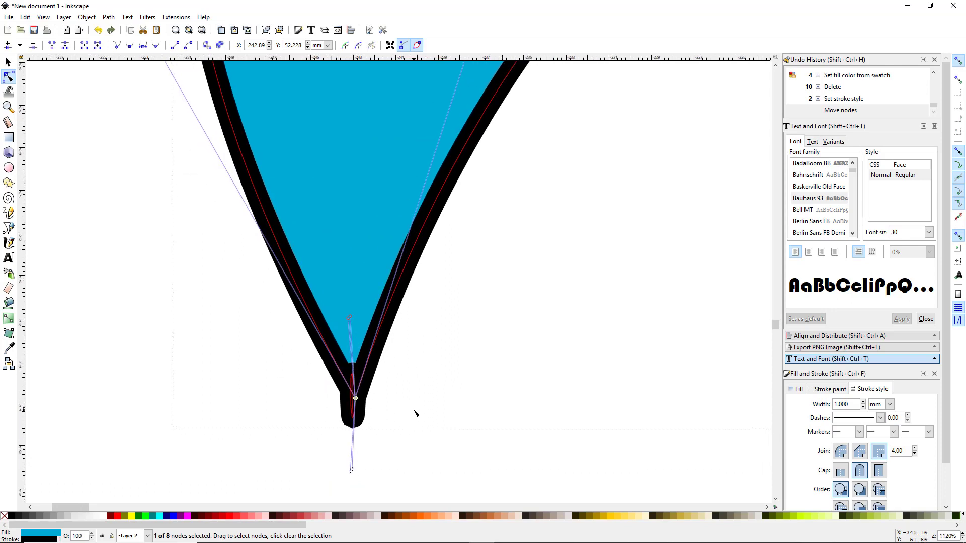
key("ctrl+z")
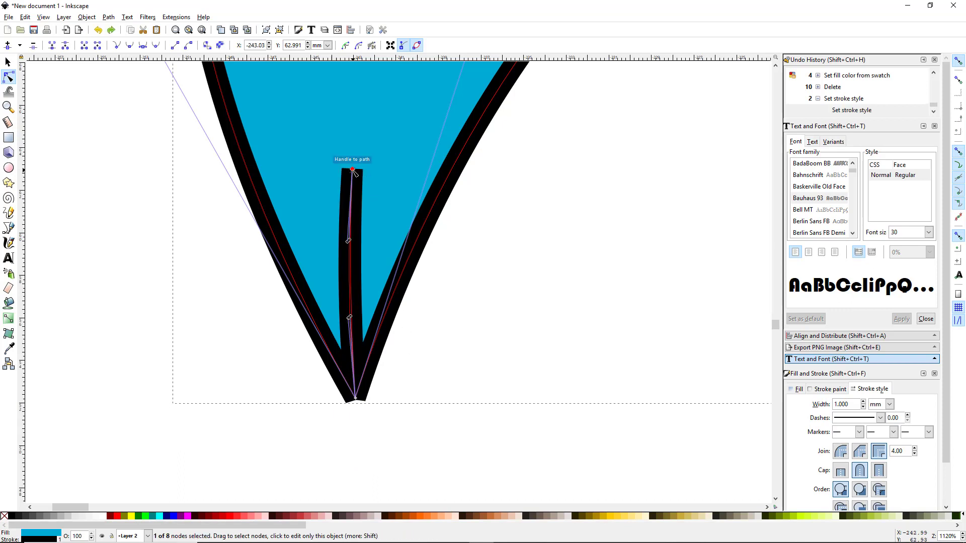
- Delete the end node of the stray spike inside the lower-left tip and pull the overlapping corner nodes slightly apart
key("Delete")
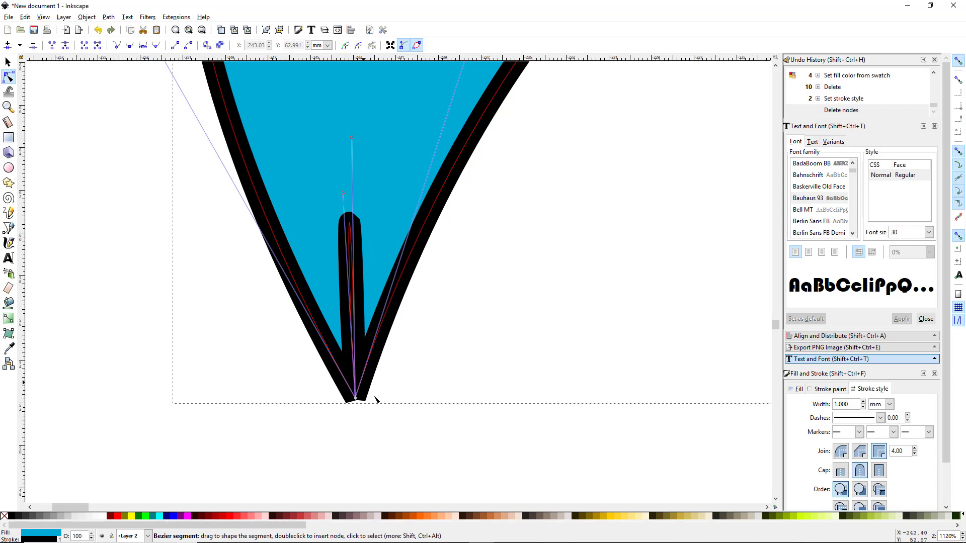
scroll(341, 408, "up", 4)
scroll(341, 408, "up", 1)
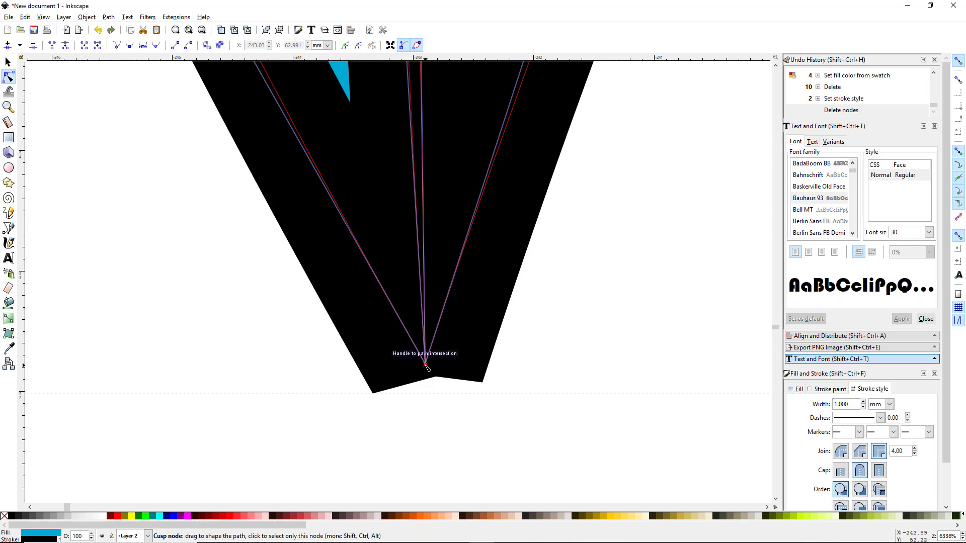
left_click_drag(426, 366, 455, 364)
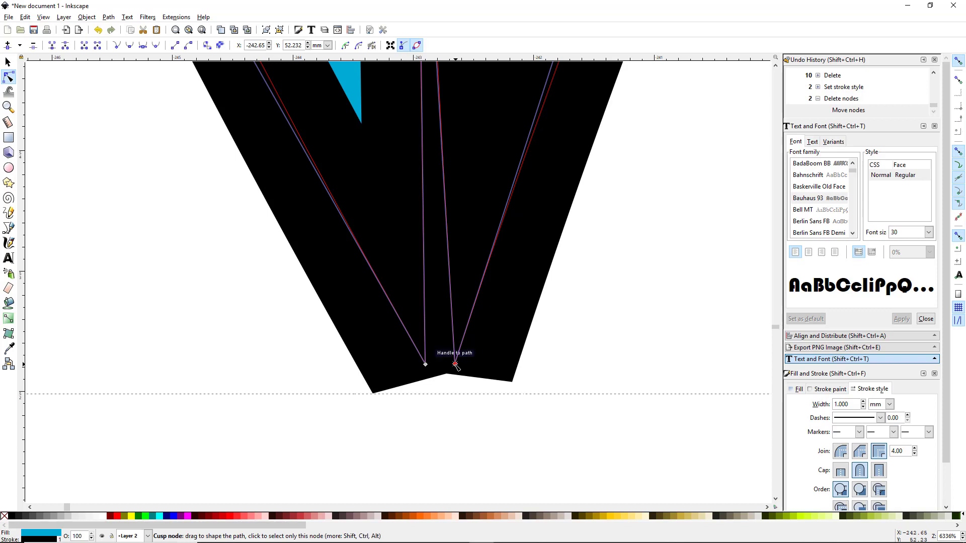
- Try reshaping the remaining spike in the lower-left tip by pulling on its curve, and undo the change
scroll(459, 365, "down", 1)
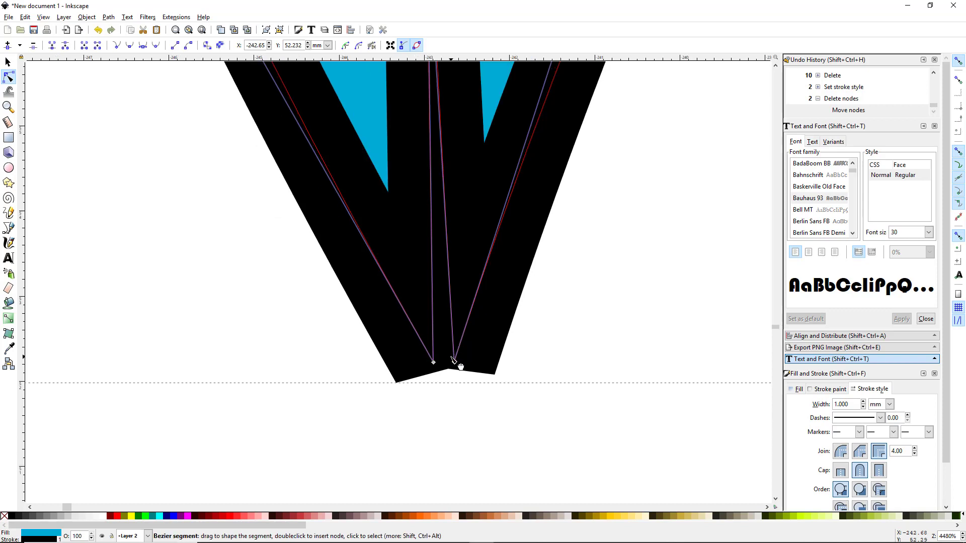
scroll(459, 366, "down", 3)
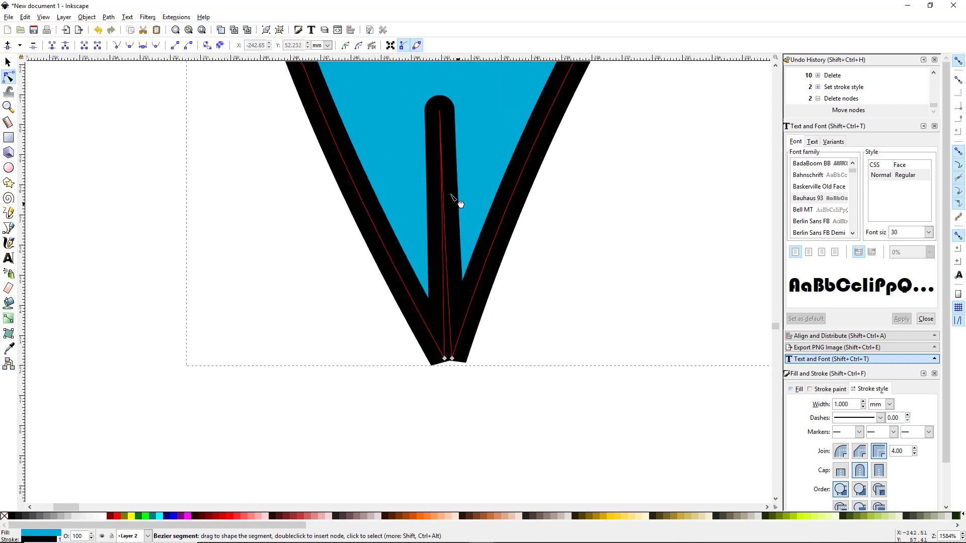
mouse_move(441, 120)
left_mouse_down()
mouse_move(440, 272)
mouse_move(467, 446)
mouse_move(459, 466)
mouse_move(490, 491)
mouse_move(461, 488)
mouse_move(486, 431)
mouse_move(346, 438)
mouse_move(582, 355)
mouse_move(409, 200)
mouse_move(482, 253)
left_mouse_up()
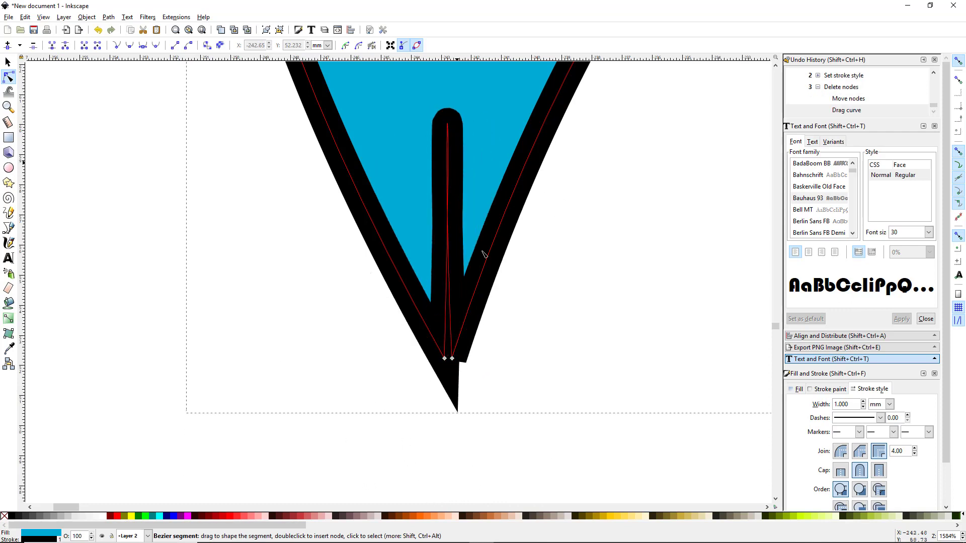
key("ctrl+z")
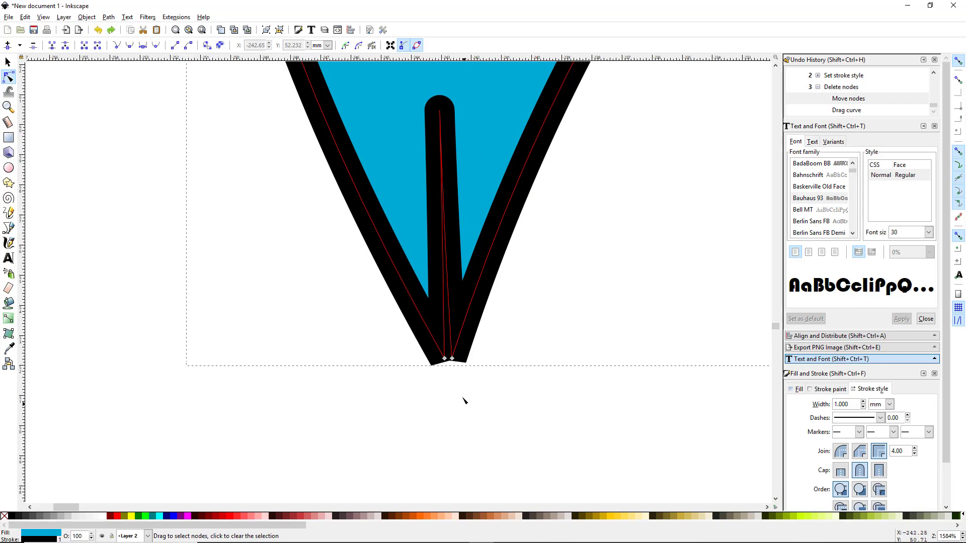
- Try deleting the right-hand one of the two corner nodes at the lower-left tip, and undo the deletion
left_click(453, 359)
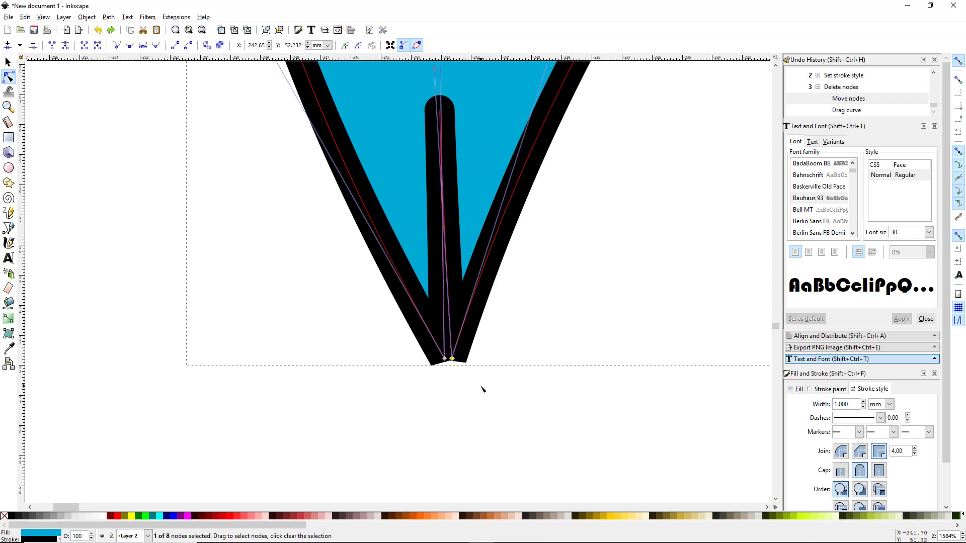
key("Delete")
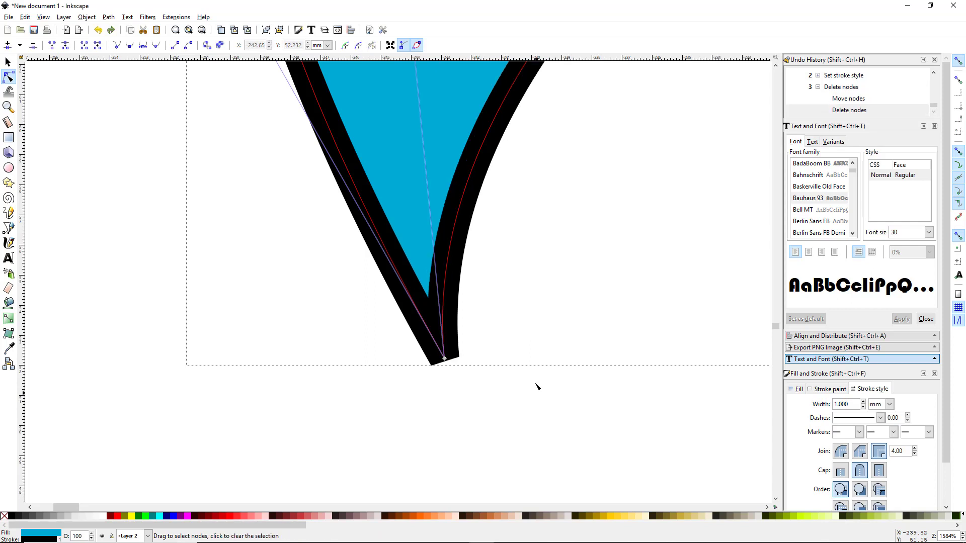
scroll(506, 348, "down", 5)
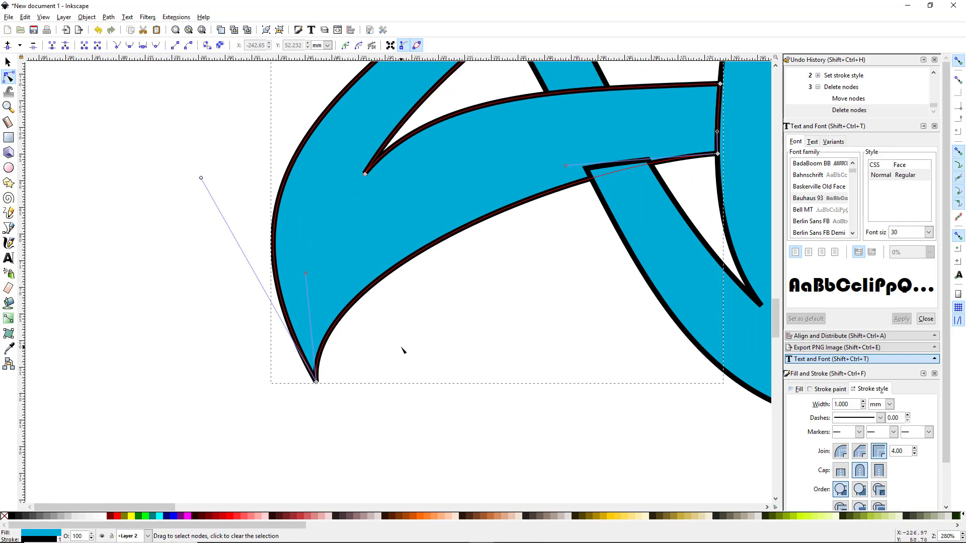
key("ctrl+z")
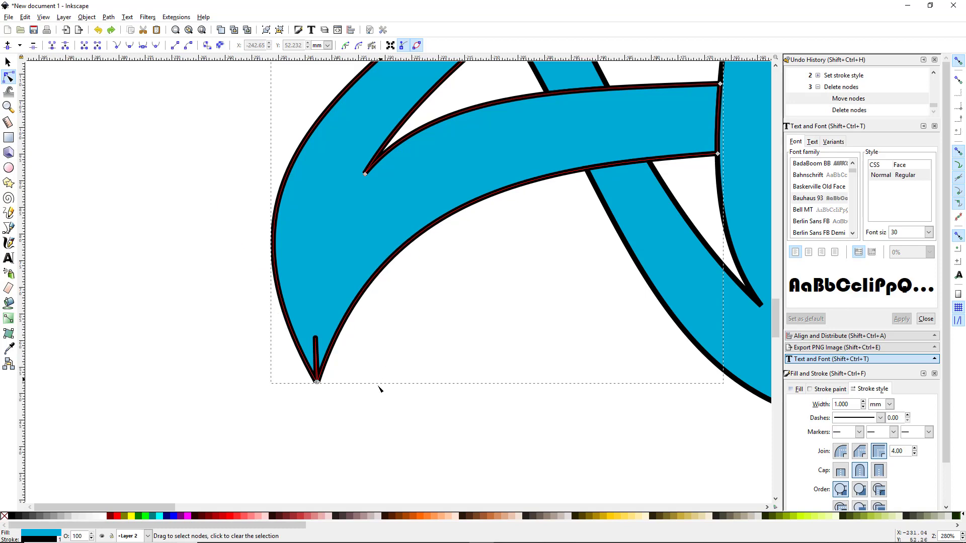
- Delete the left-hand one of the two corner nodes at the lower-left tip to remove the remaining spike
scroll(324, 392, "up", 6)
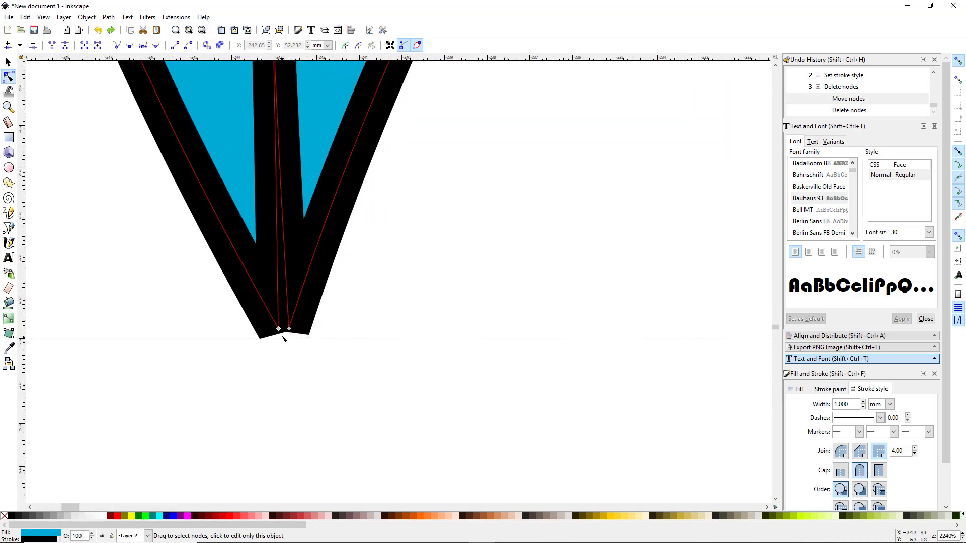
scroll(410, 375, "down", 6)
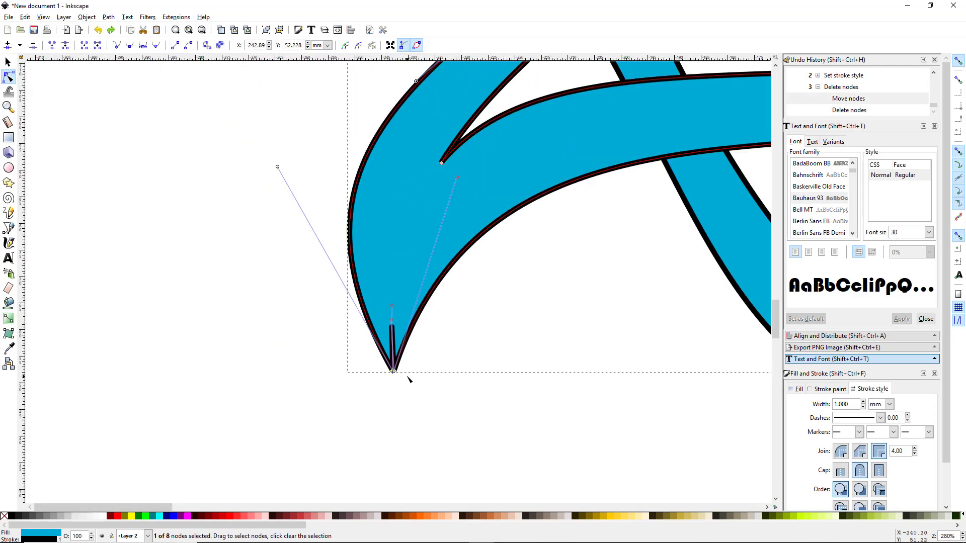
key("Delete")
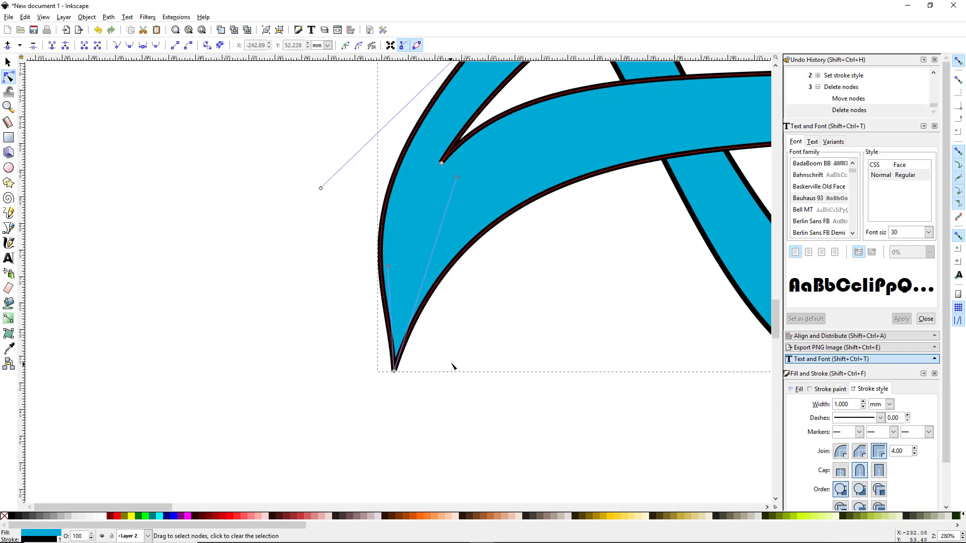
scroll(452, 365, "down", 3)
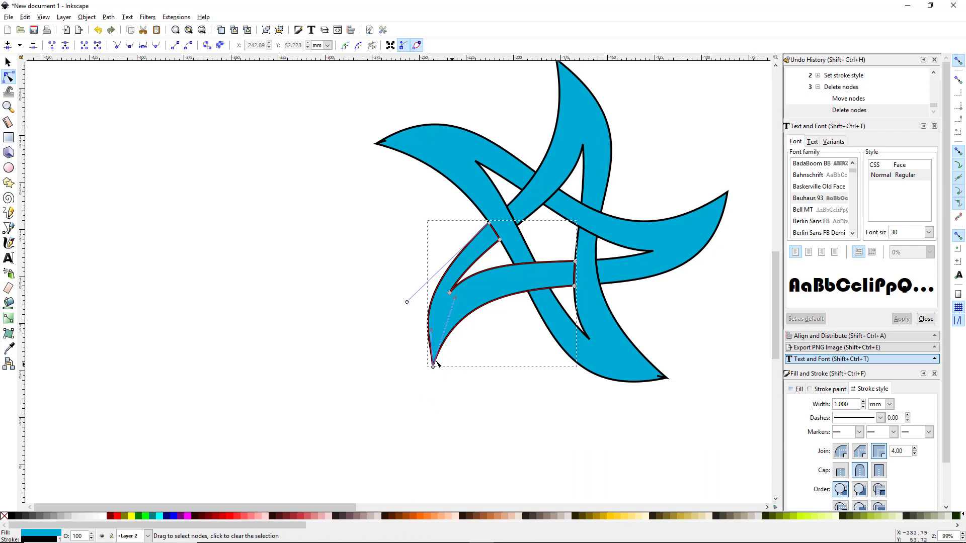
scroll(443, 397, "up", 6)
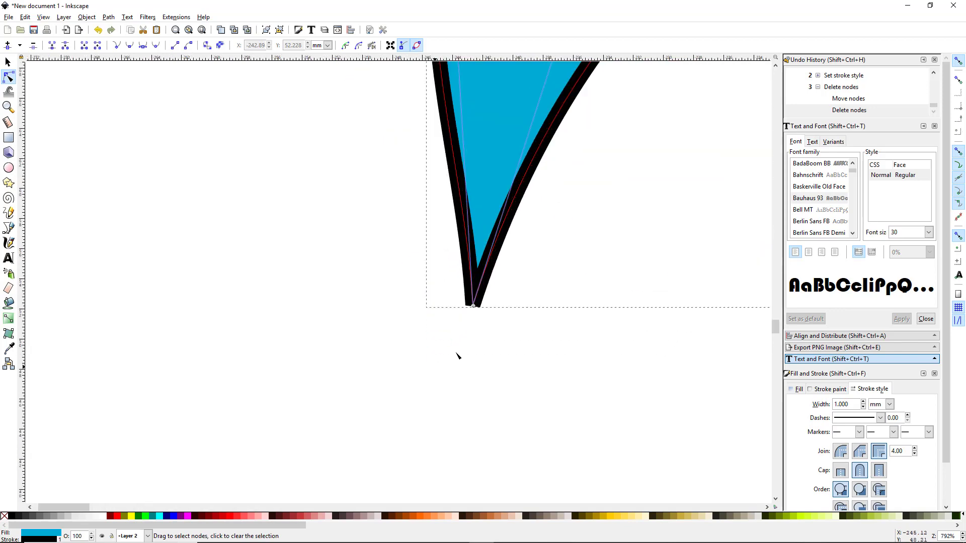
- Bulge the outer edge of the lower-left arm outward with its two curve handles, turning snapping off for the fine adjustment, and deselect the shape
scroll(377, 462, "down", 5)
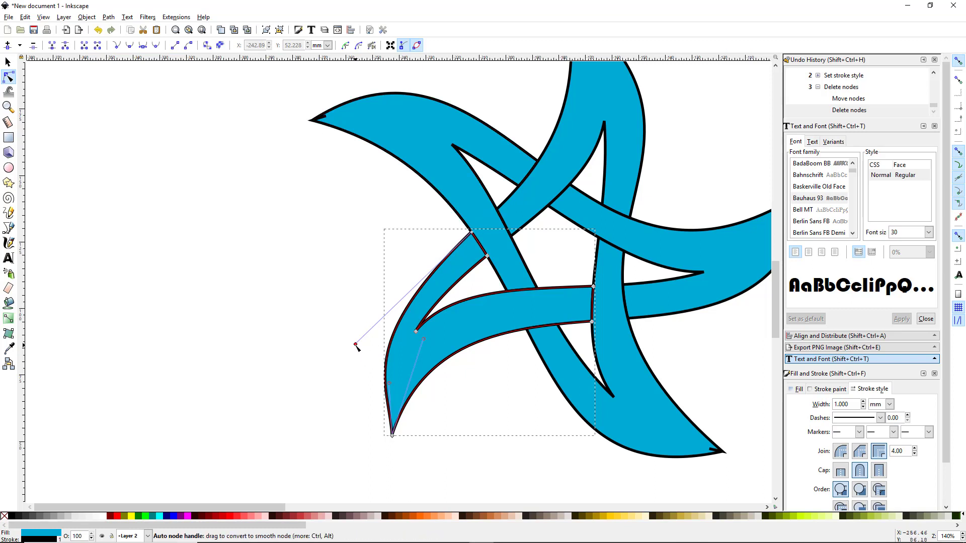
left_click_drag(356, 345, 344, 351)
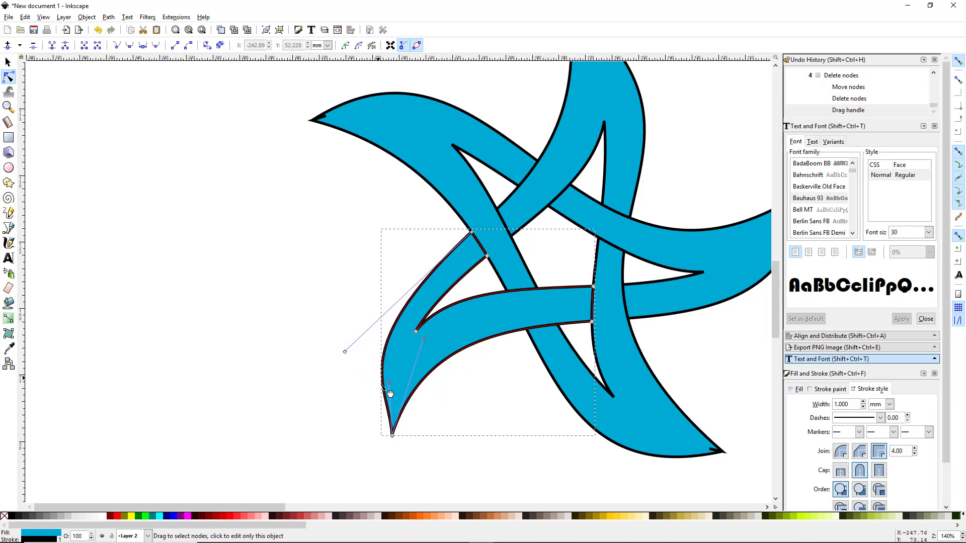
mouse_move(391, 385)
left_mouse_down()
mouse_move(371, 398)
mouse_move(385, 364)
mouse_move(377, 391)
left_mouse_up()
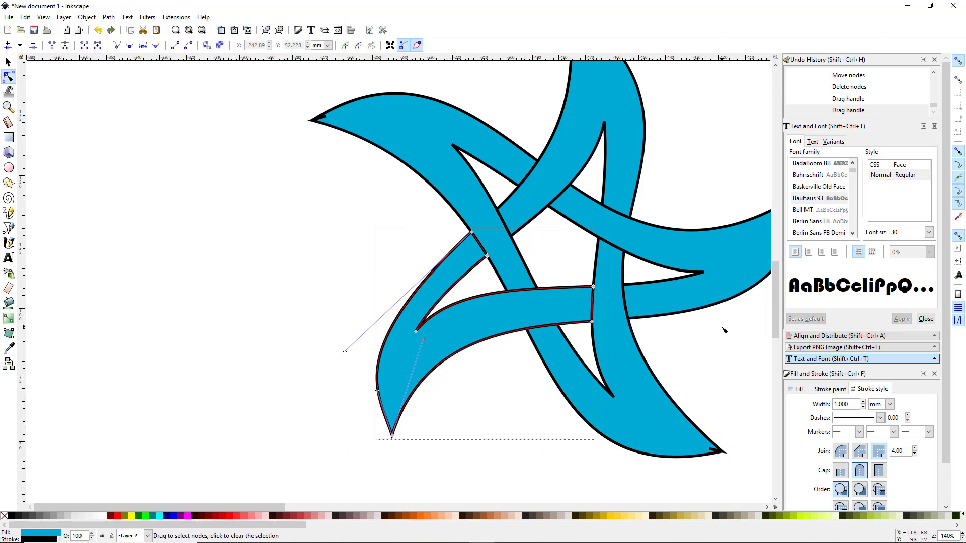
left_click(959, 61)
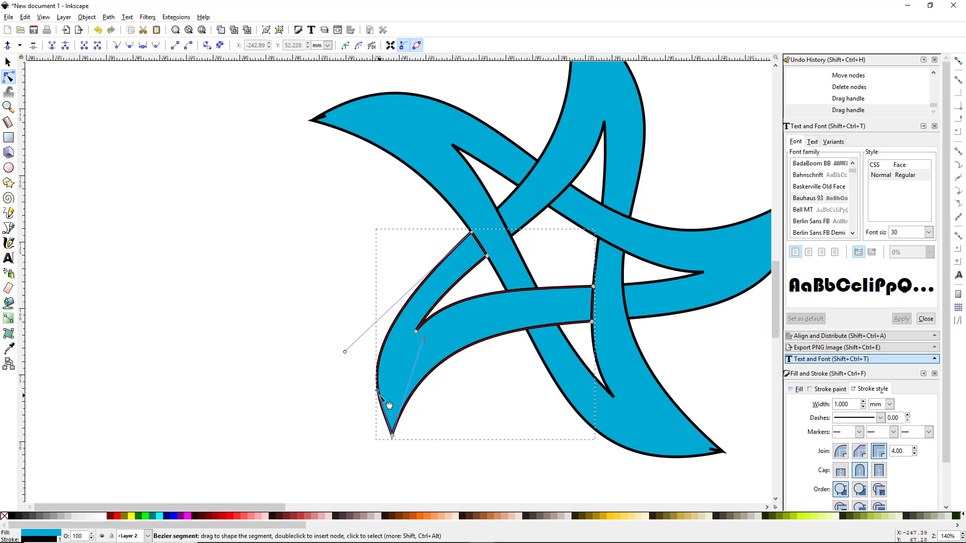
mouse_move(378, 393)
left_mouse_down()
mouse_move(380, 399)
mouse_move(409, 379)
mouse_move(365, 385)
mouse_move(382, 380)
mouse_move(381, 389)
mouse_move(384, 375)
mouse_move(381, 400)
left_mouse_up()
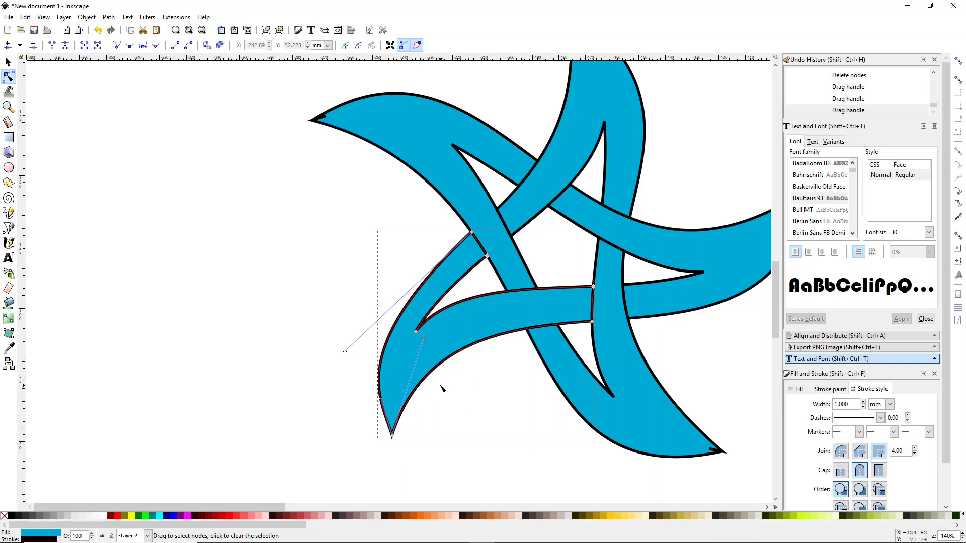
key("s")
left_click(445, 476)
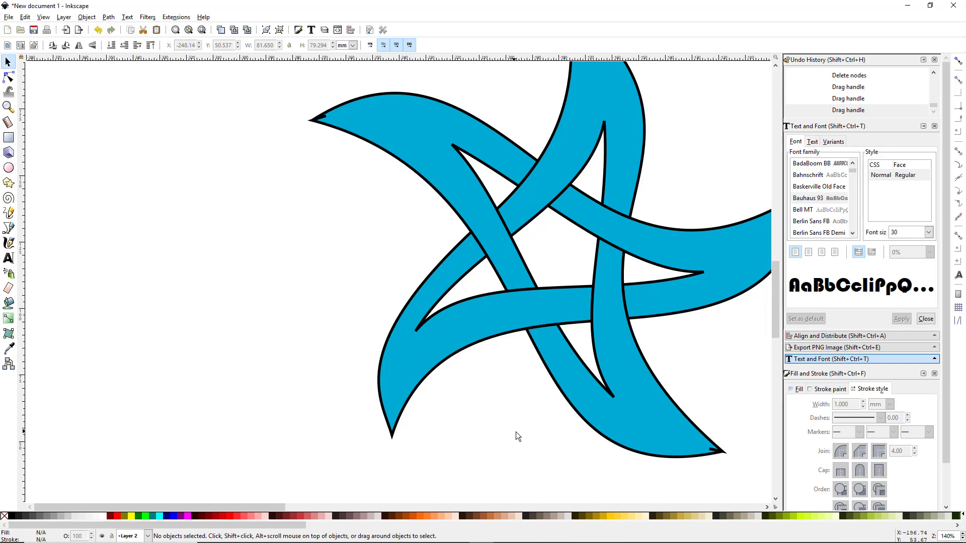
- Open the shape of the star's lower-right tip for node editing and delete the end node of its stray inner spike
left_click_drag(588, 461, 461, 446)
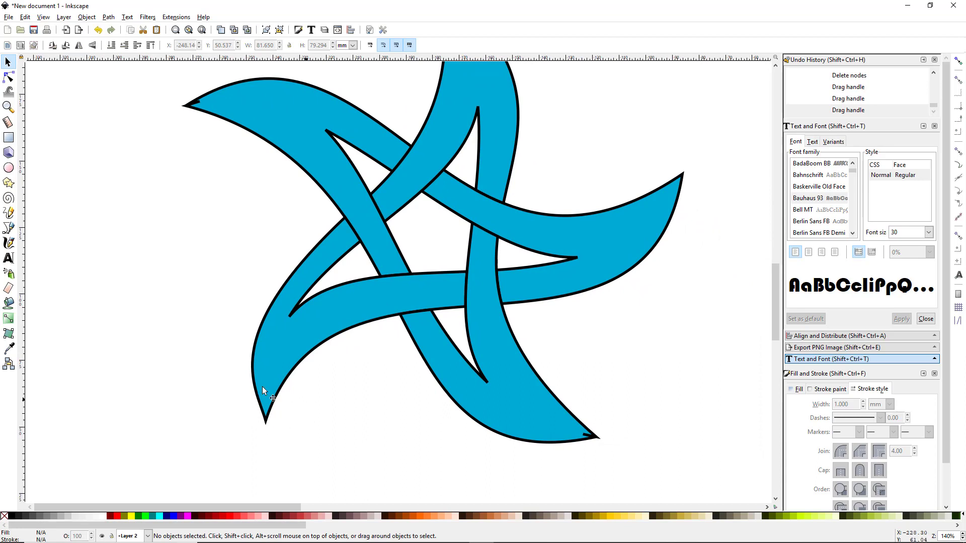
left_click_drag(614, 410, 514, 401)
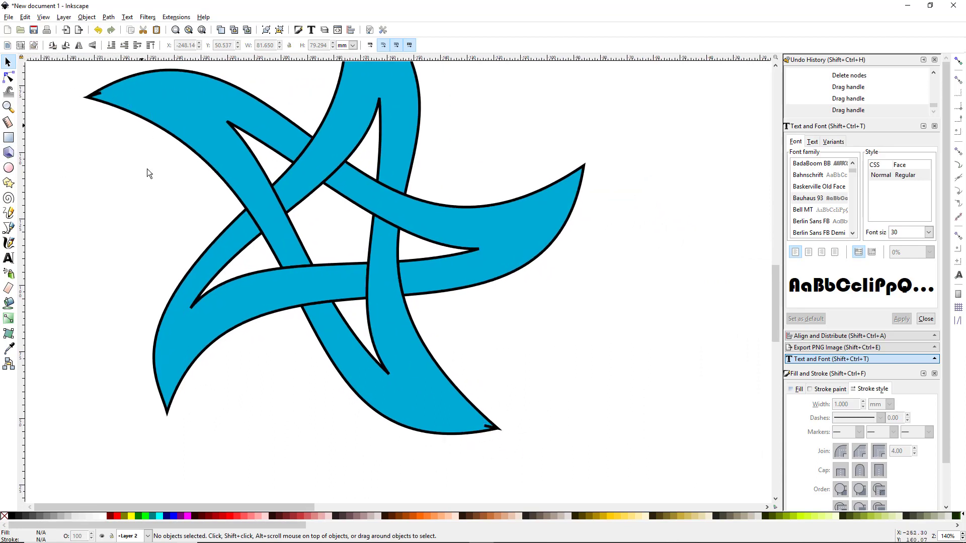
scroll(500, 435, "up", 3, "ctrl")
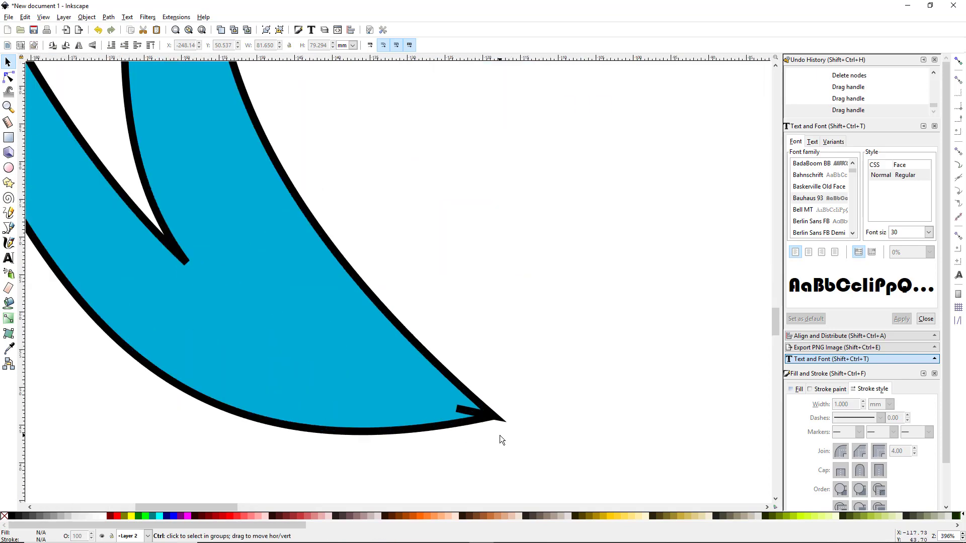
scroll(469, 453, "up", 1, "ctrl")
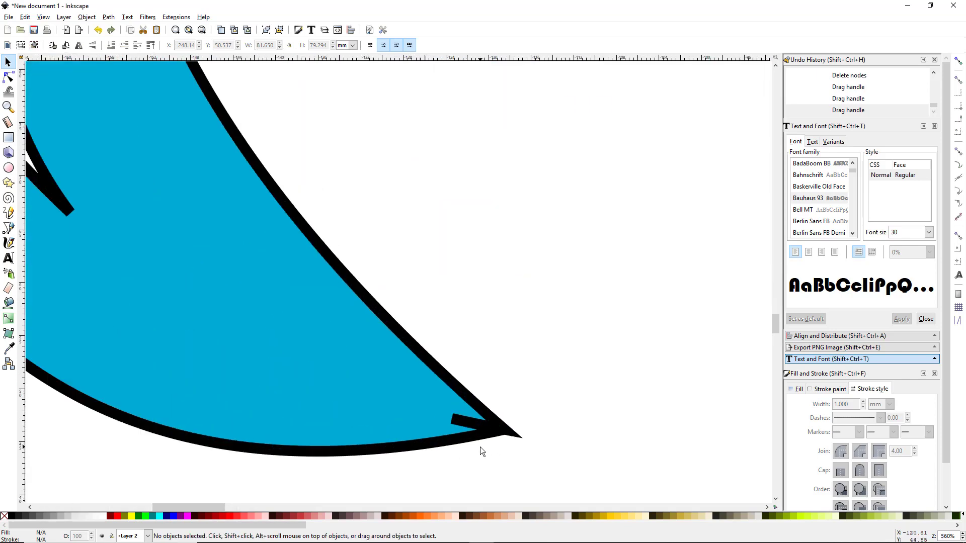
left_click(9, 77)
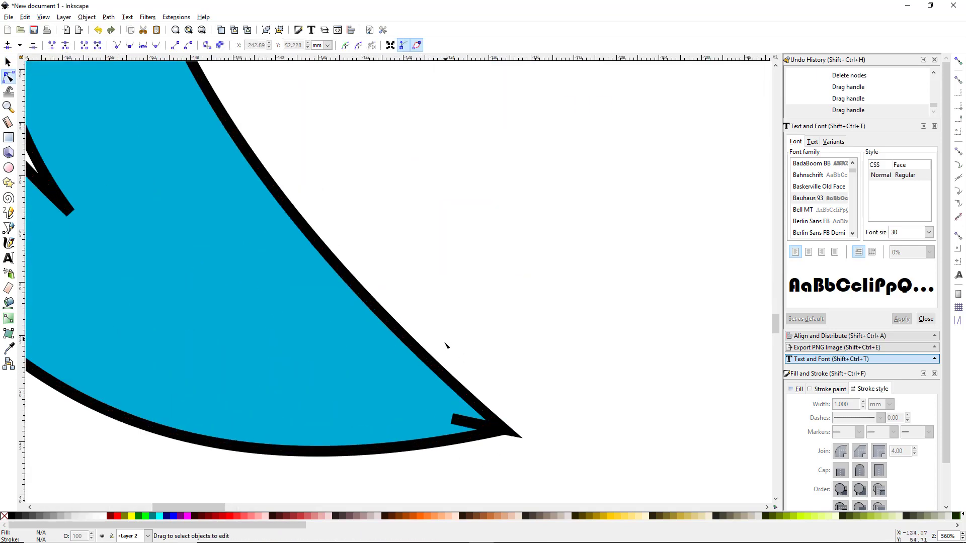
left_click(467, 432)
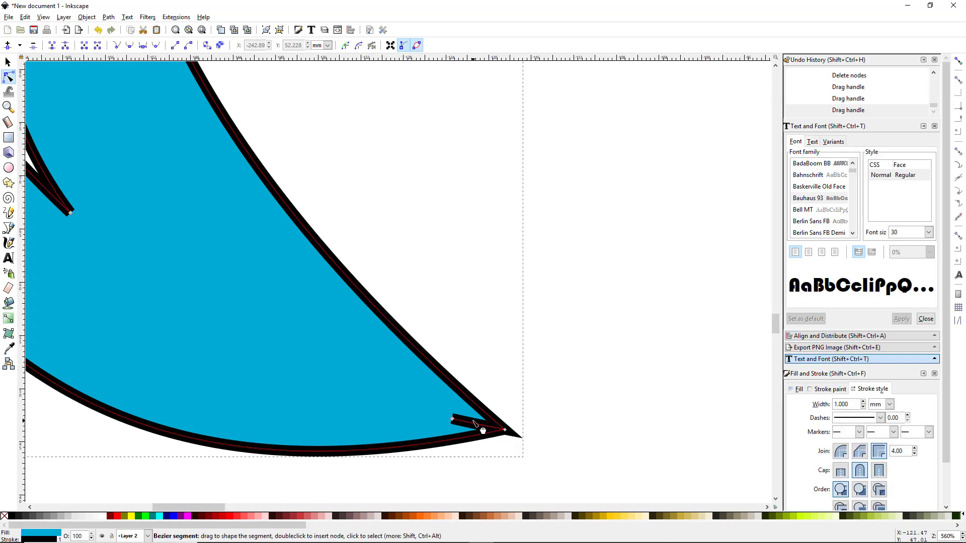
left_click(452, 419)
key("Delete")
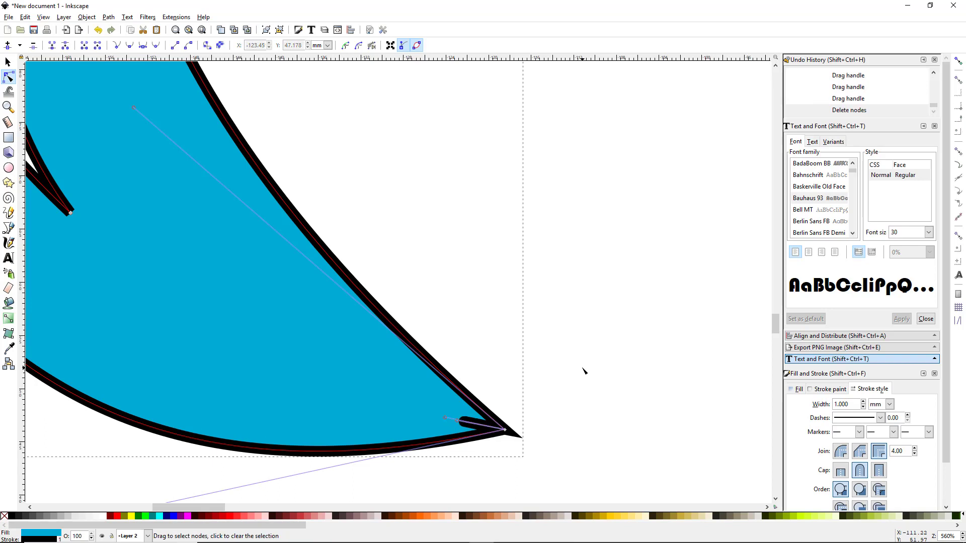
- Separate the overlapping corner nodes at the lower-right tip and delete the lower one to remove the remaining spike
scroll(511, 452, "up", 4)
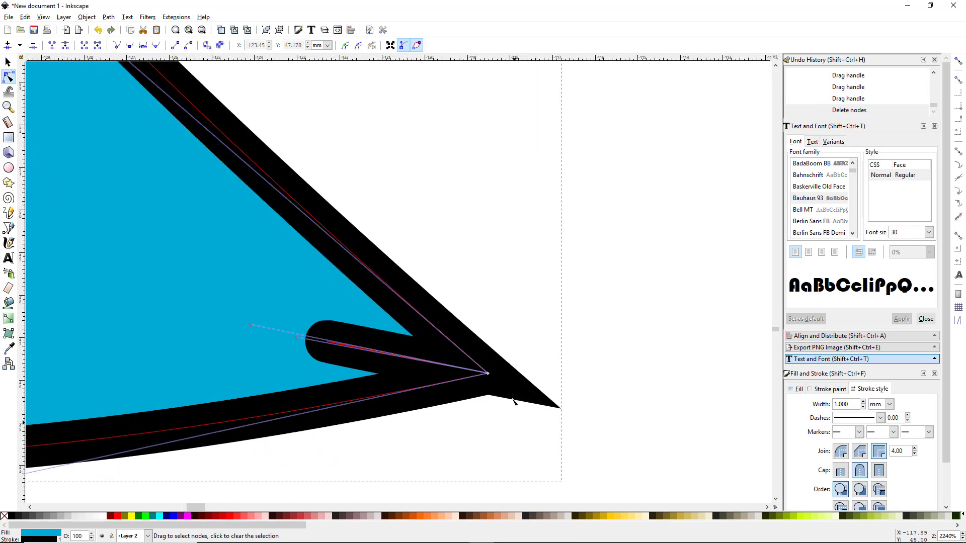
left_click_drag(488, 374, 491, 382)
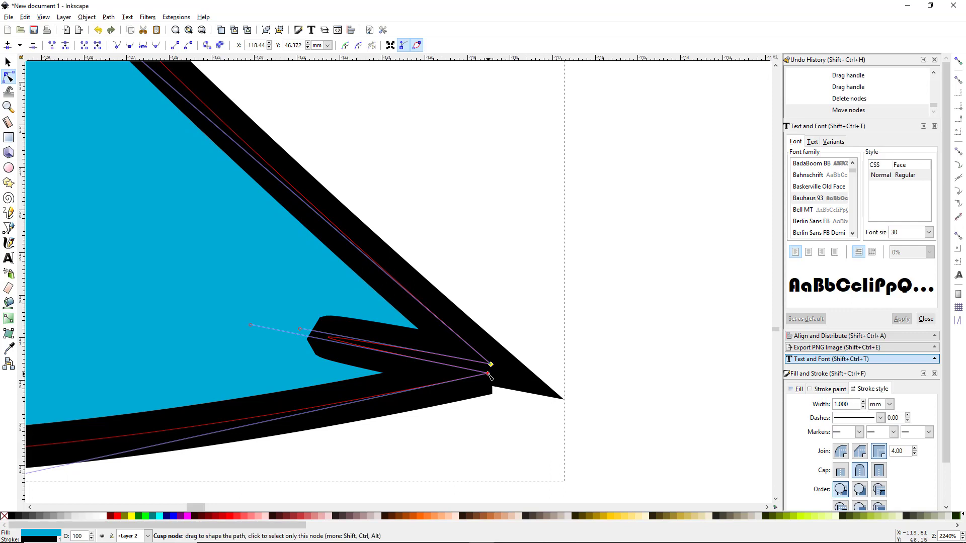
left_click(488, 373)
key("Delete")
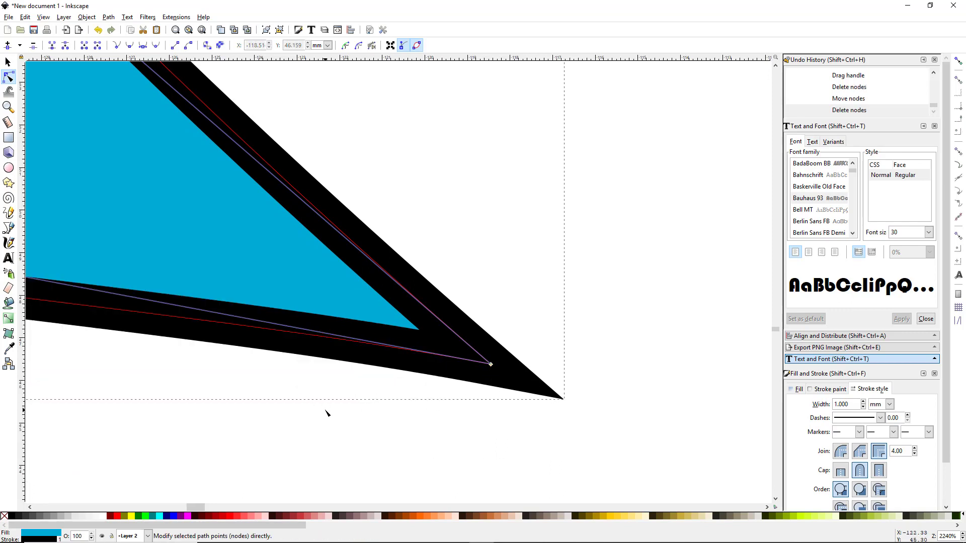
- Round out the lower edge of the lower-right arm by adjusting the curve handle nearest its tip
scroll(326, 412, "down", 7)
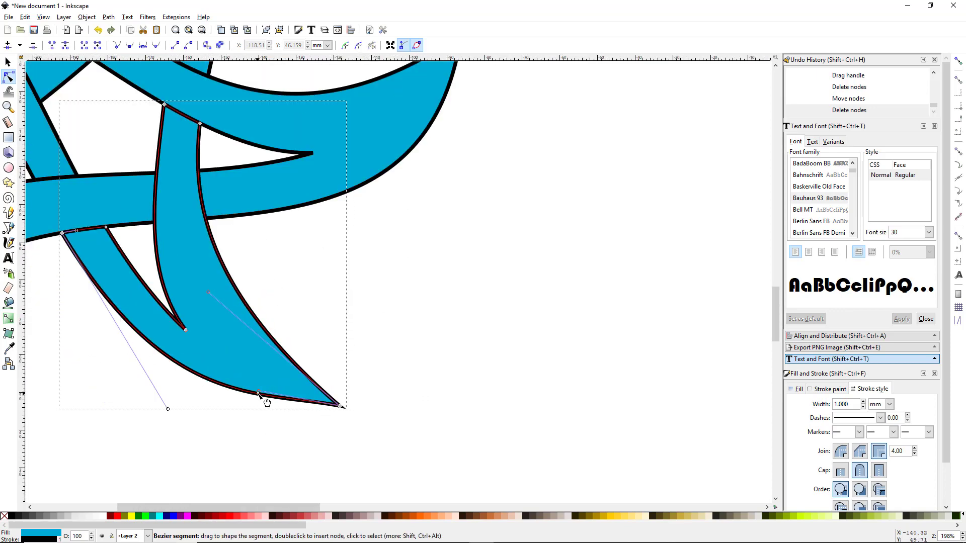
left_click_drag(259, 393, 268, 402)
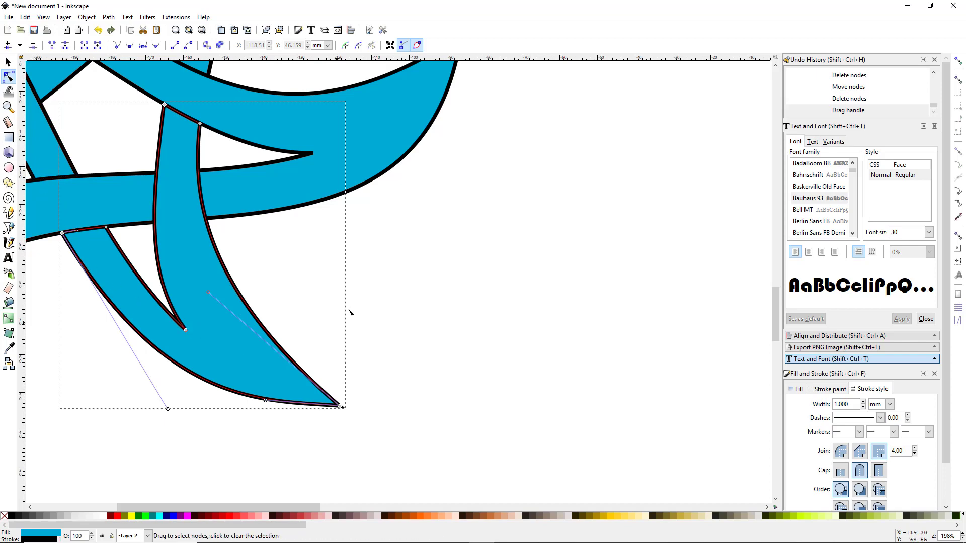
left_click_drag(291, 290, 453, 349)
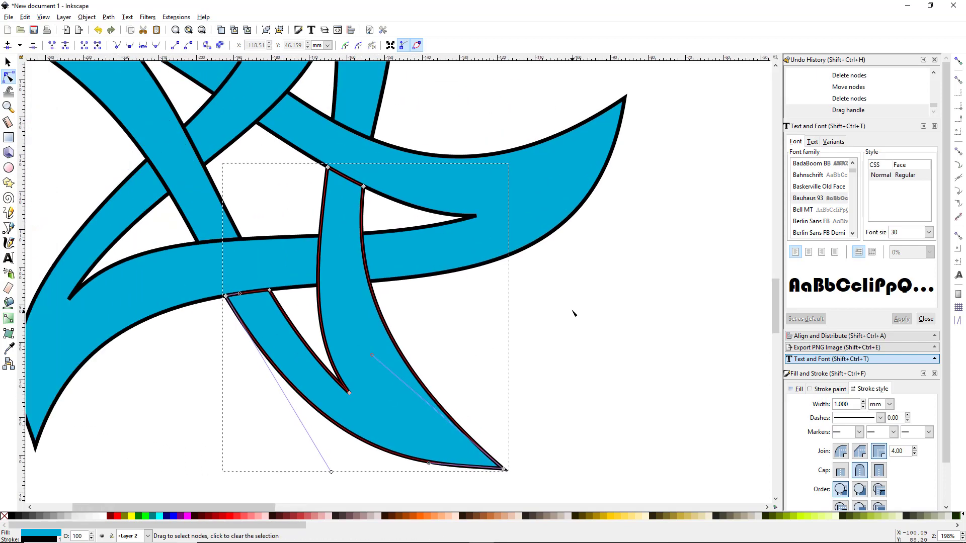
- Open the star's upper-left arm for node editing and delete the end node of the stray inner spike at its tip
scroll(573, 312, "down", 3)
scroll(581, 312, "up", 1)
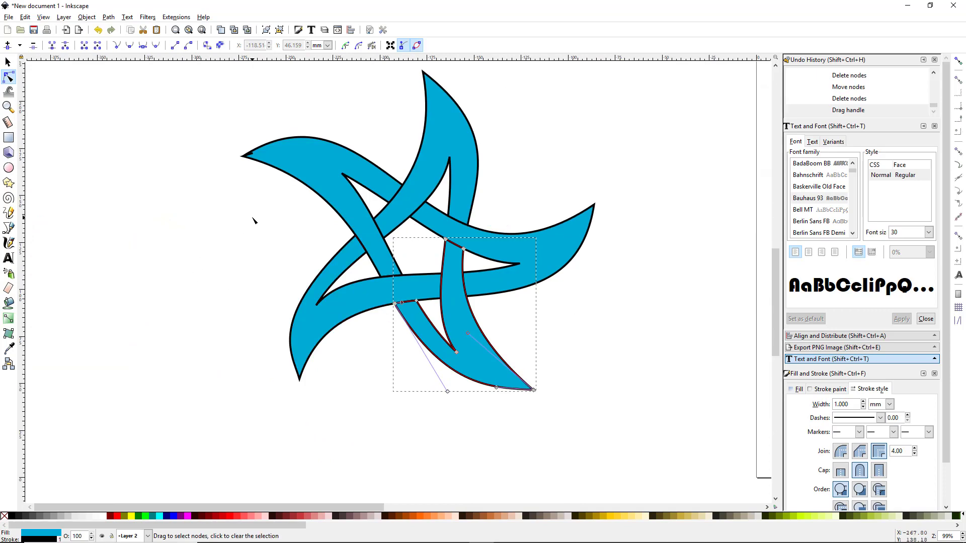
scroll(255, 298, "up", 1)
scroll(257, 251, "up", 2)
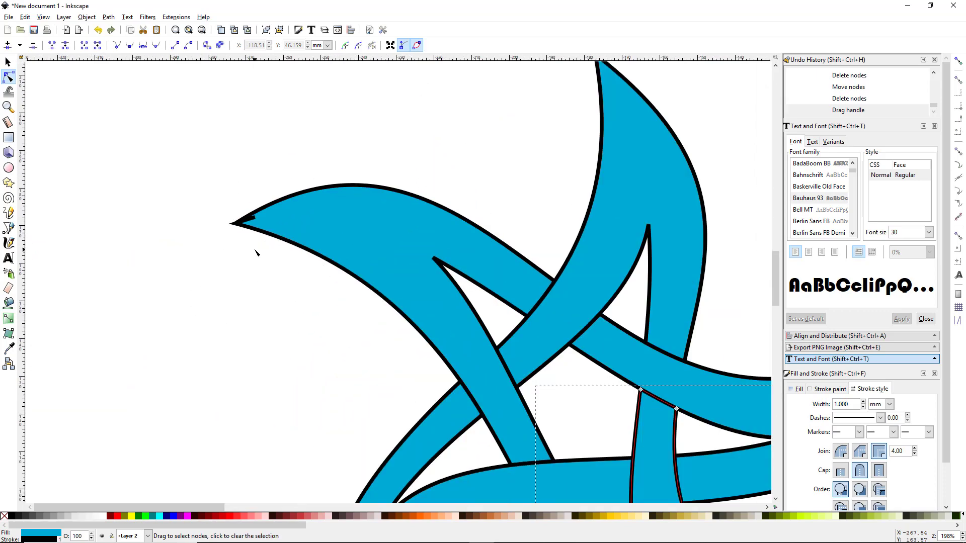
scroll(255, 248, "up", 2)
scroll(255, 232, "up", 3)
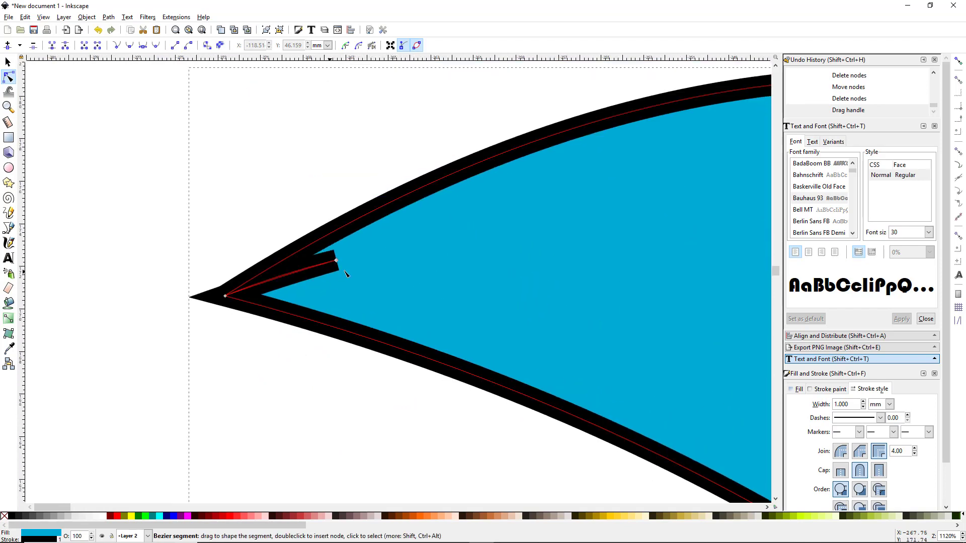
left_click(336, 262)
key("Delete")
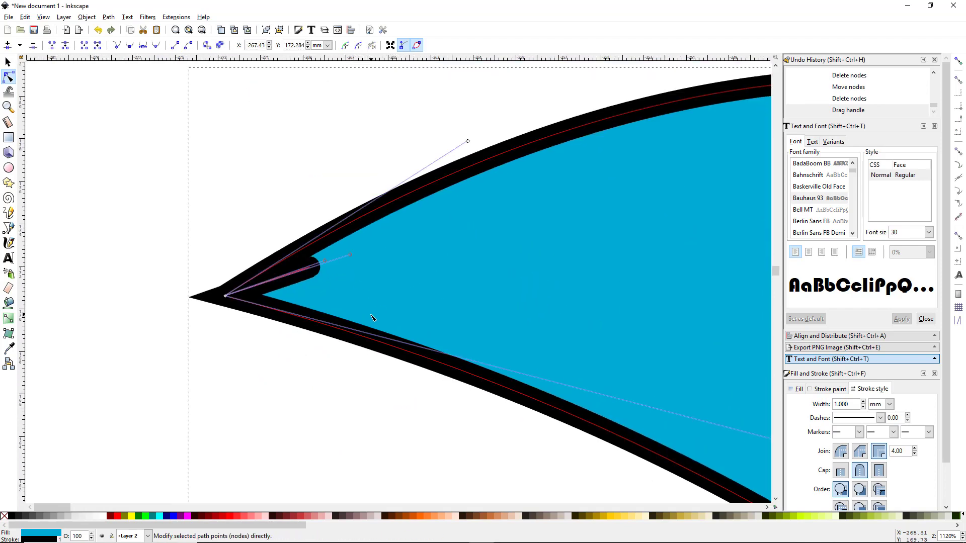
- Separate the overlapping corner nodes at the upper-left tip and delete the one moved aside to remove the remaining spike
scroll(231, 312, "up", 5)
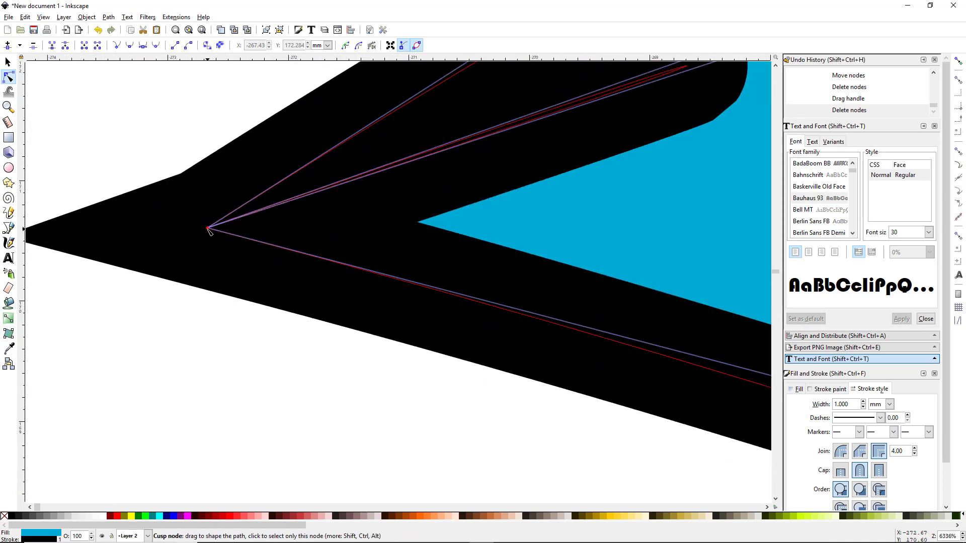
left_click_drag(207, 228, 208, 235)
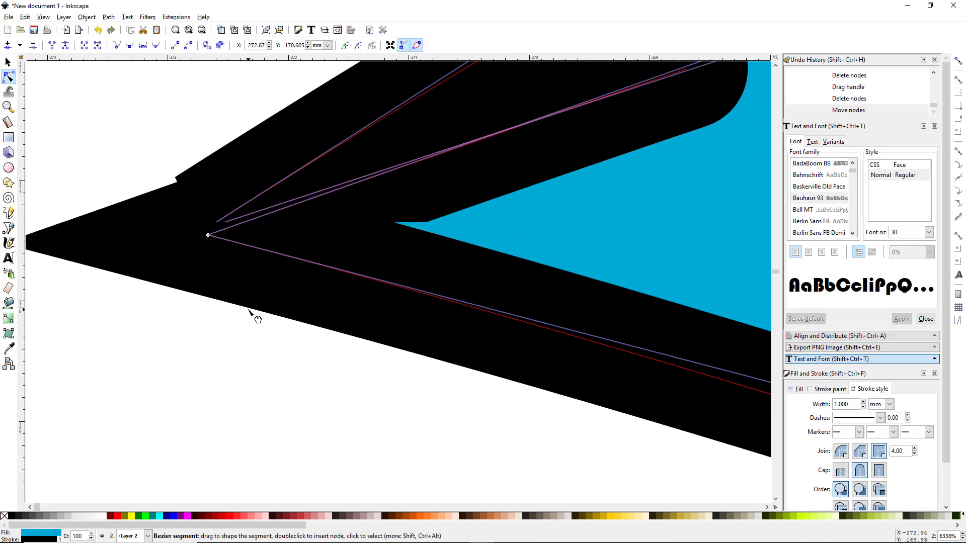
key("Delete")
scroll(259, 307, "down", 7)
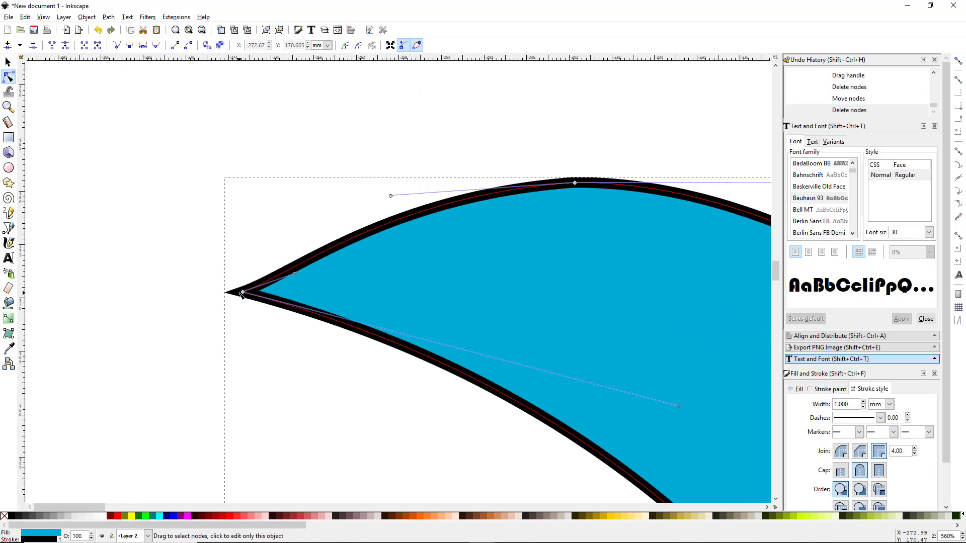
- Delete the extra node at the crest of the upper-left arm's upper edge so it becomes one curve
scroll(241, 295, "down", 4)
scroll(240, 293, "up", 3)
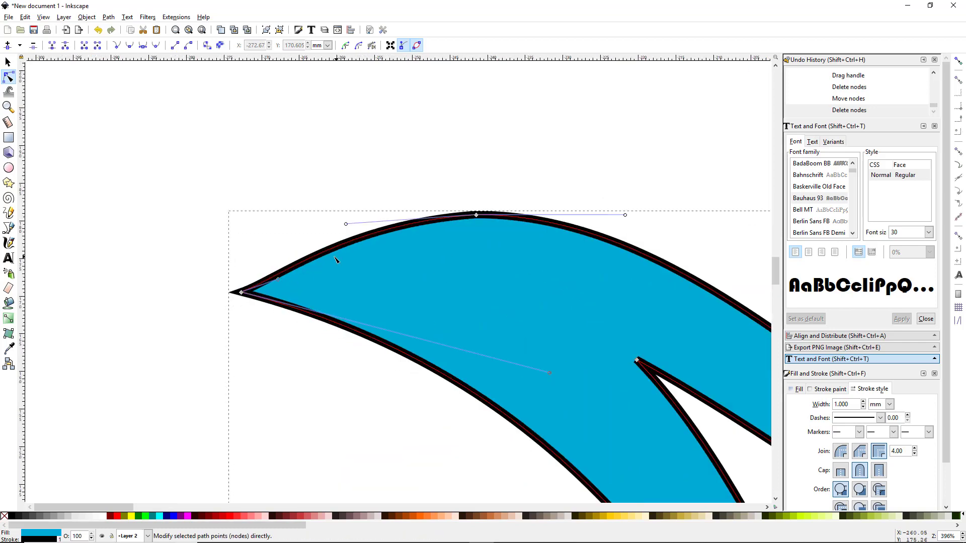
scroll(470, 270, "down", 1)
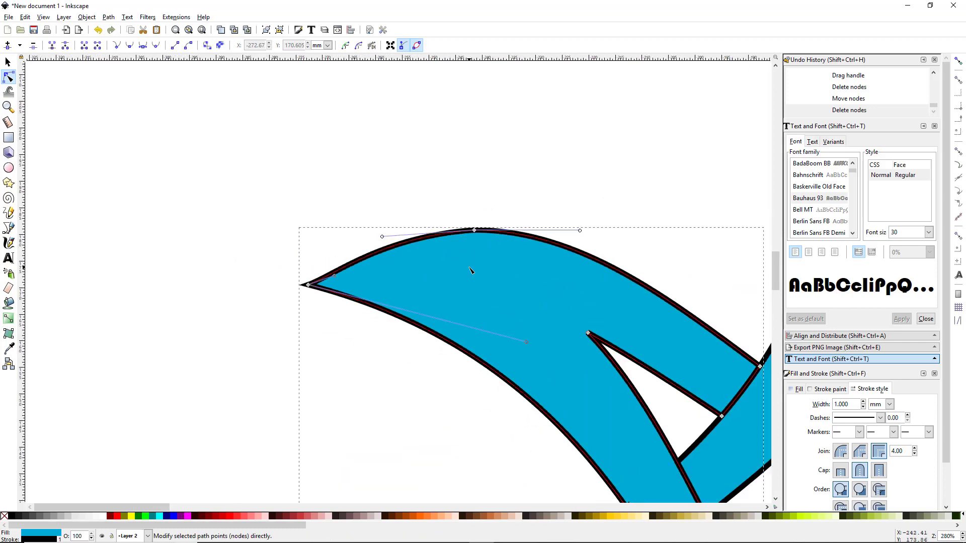
left_click_drag(508, 285, 378, 226)
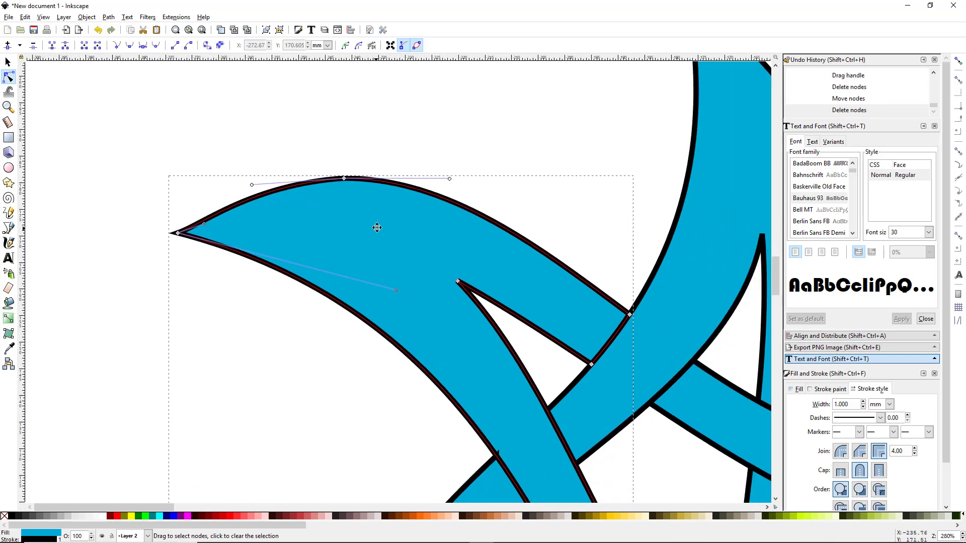
left_click(345, 178)
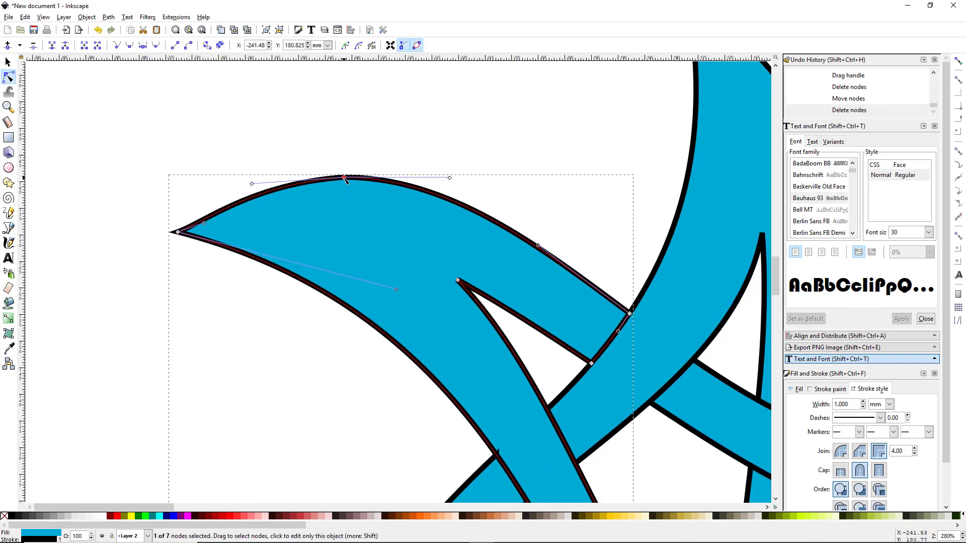
key("Delete")
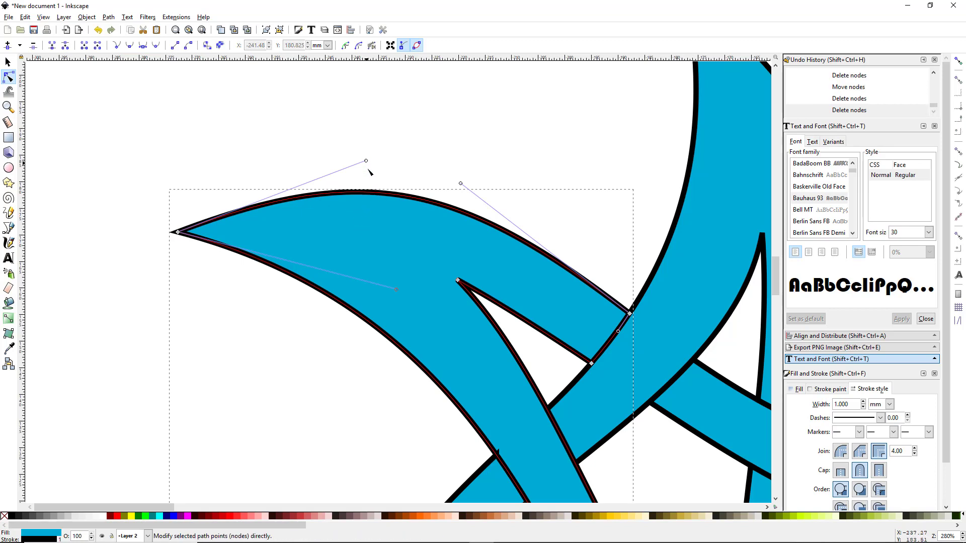
- Lower the upper edge of the upper-left arm slightly with the curve handle belonging to its tip node
scroll(423, 267, "down", 4)
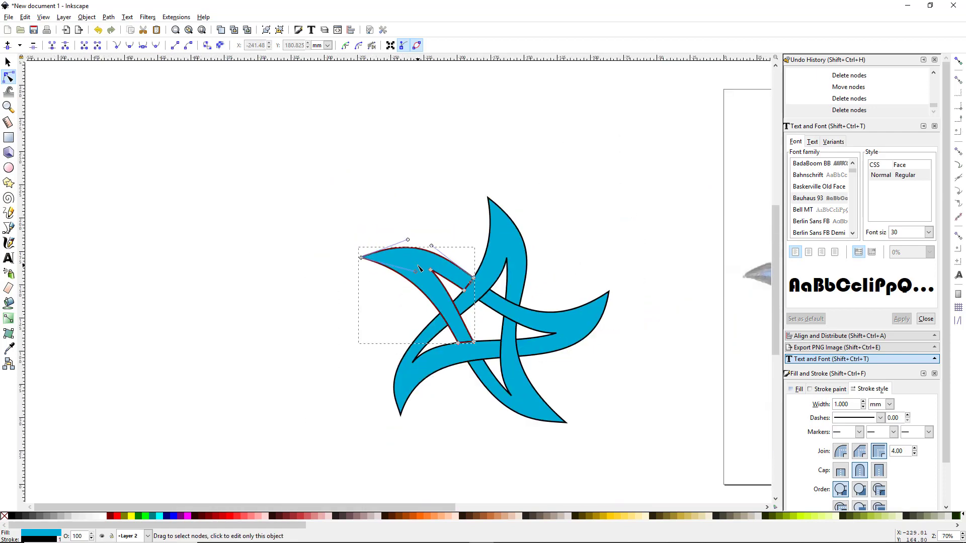
scroll(420, 268, "up", 1)
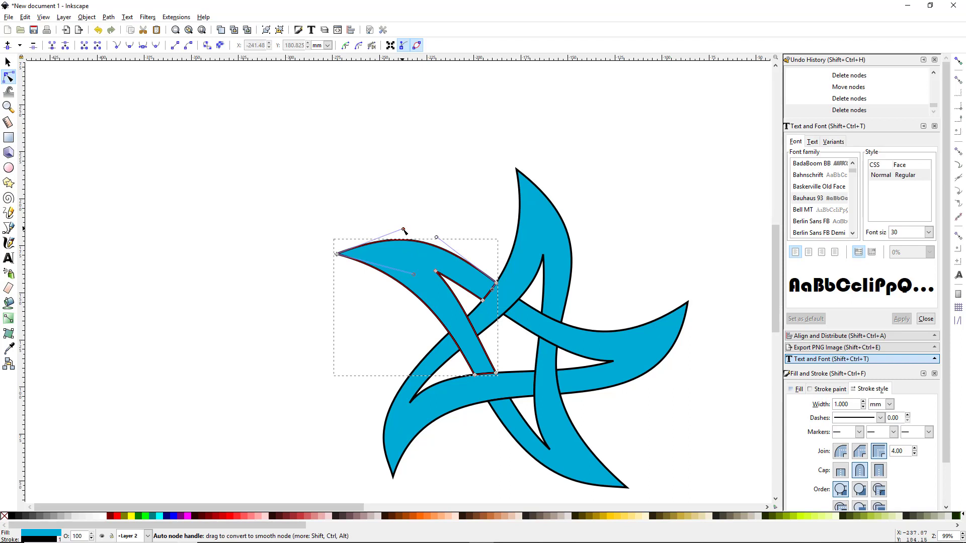
left_click_drag(404, 229, 406, 234)
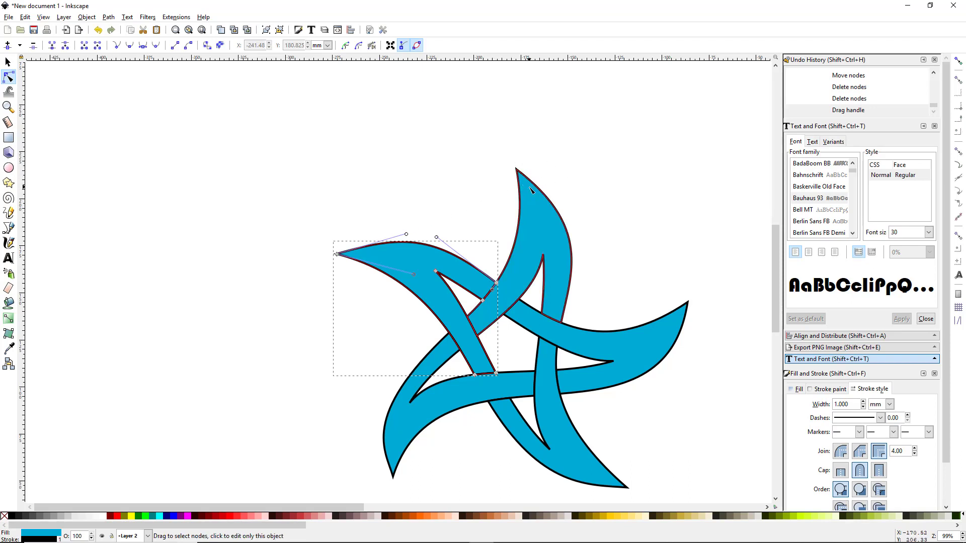
- Slim the top arm by pulling its outer edge inward, and slightly reshape the outer edge of the right arm
left_click(564, 215)
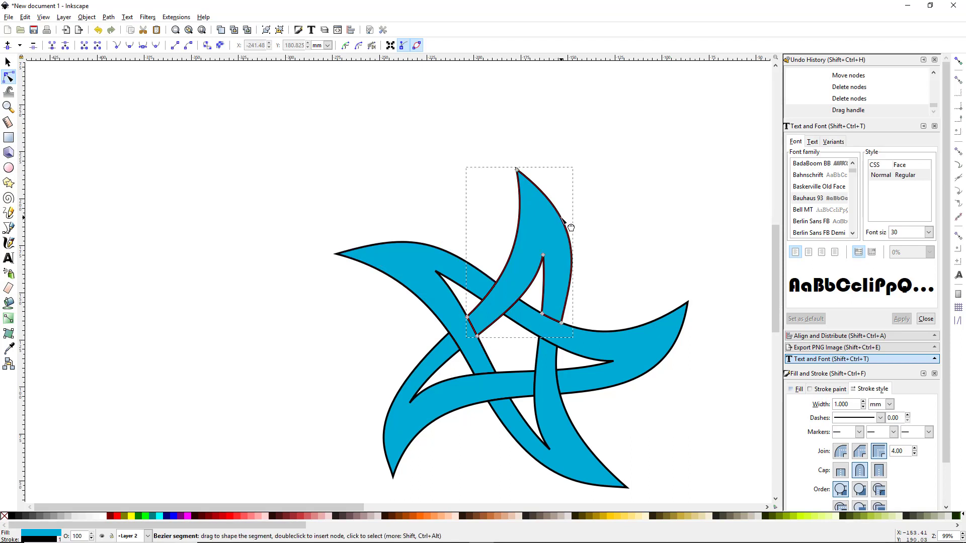
left_click_drag(563, 220, 554, 214)
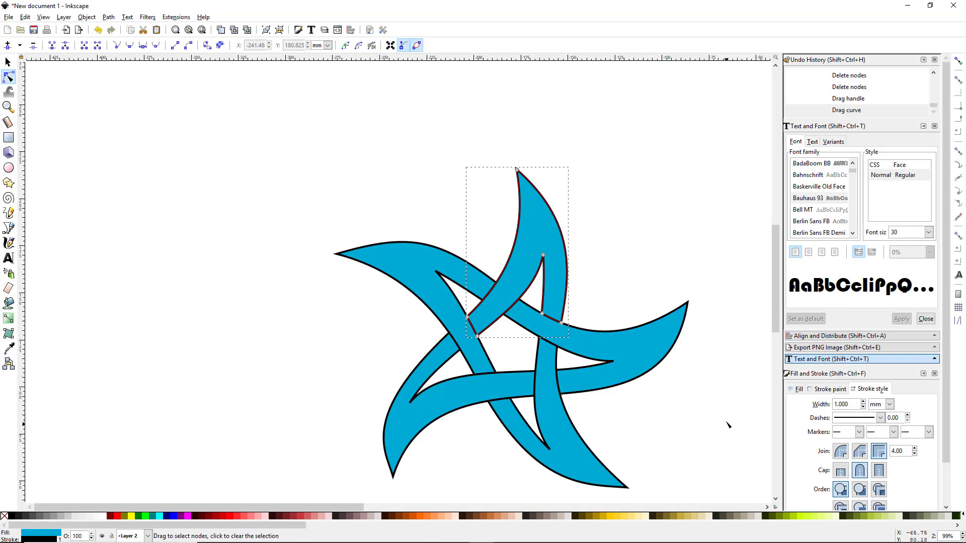
left_click(674, 350)
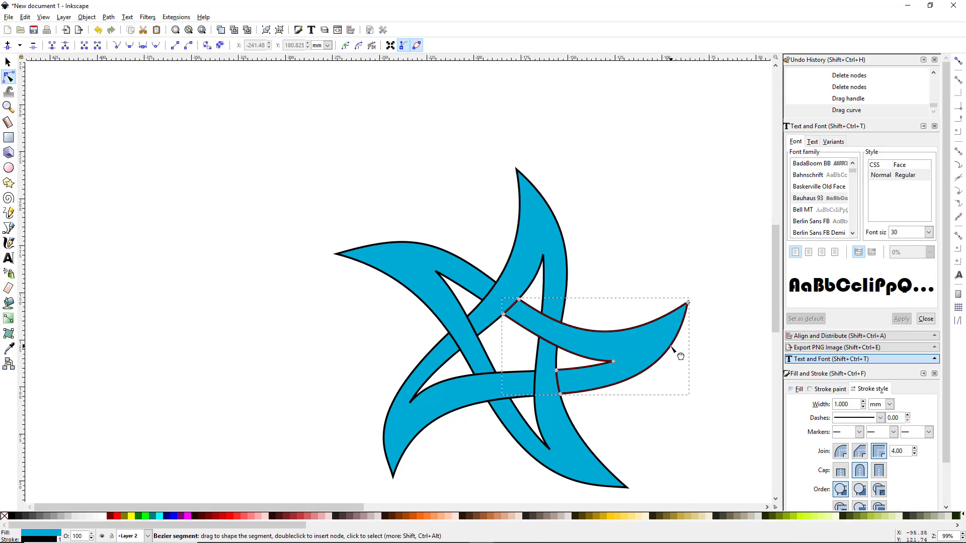
left_click_drag(673, 347, 680, 356)
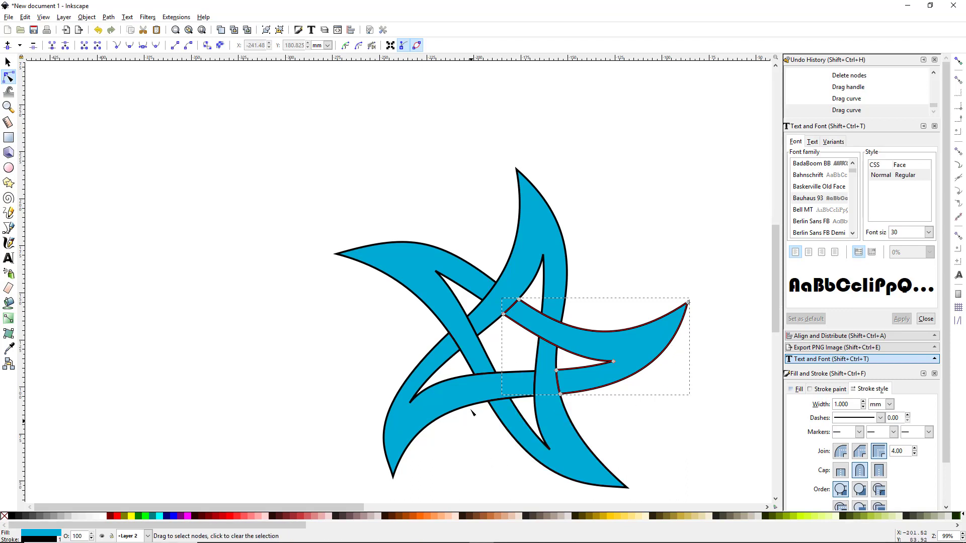
- Flatten the upper edge of the upper-left arm a little more by reshaping its curve directly, and deselect the shape
left_click(406, 244)
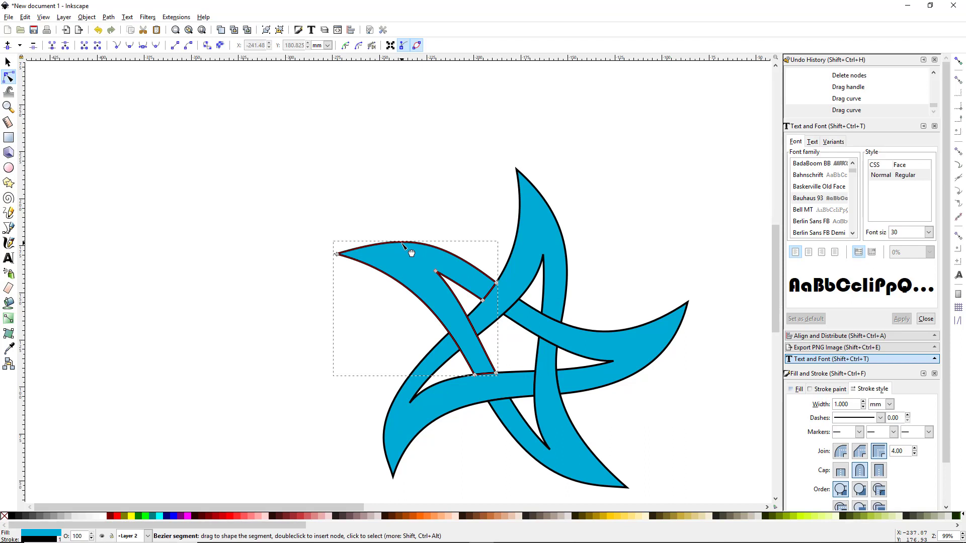
left_click_drag(401, 244, 397, 245)
left_click(634, 252)
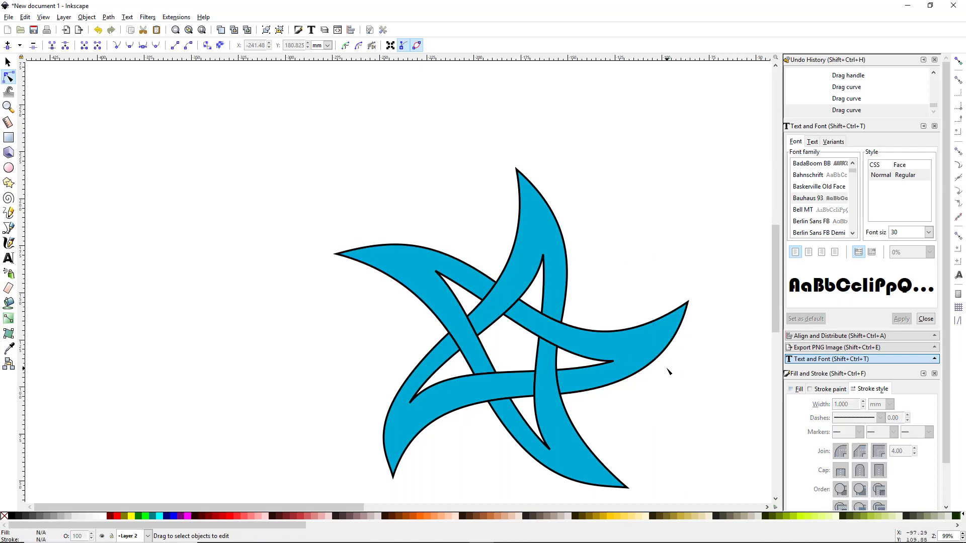
- Try an outline width of 5 mm on all six pieces of the star and compare it with the sketch
key("s")
left_click_drag(687, 412, 528, 363)
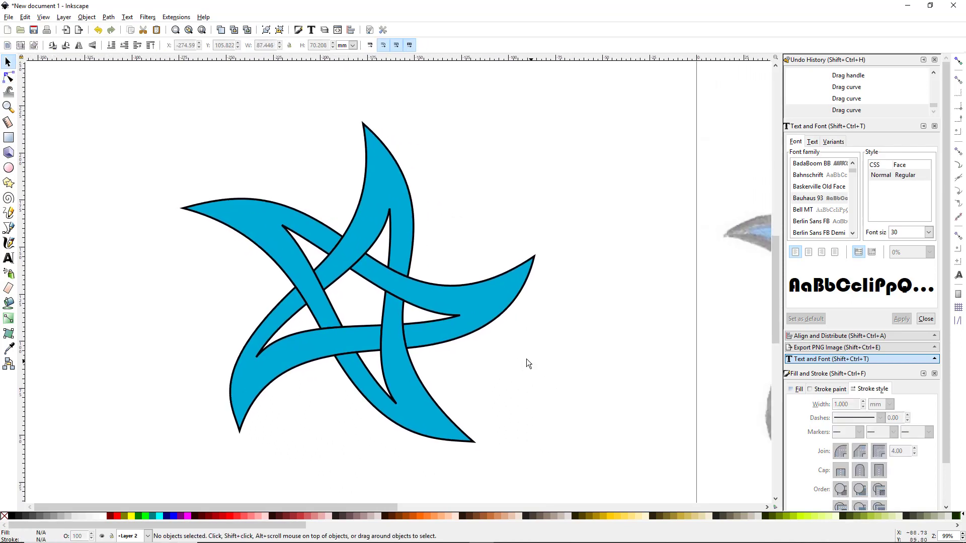
scroll(525, 400, "down", 2)
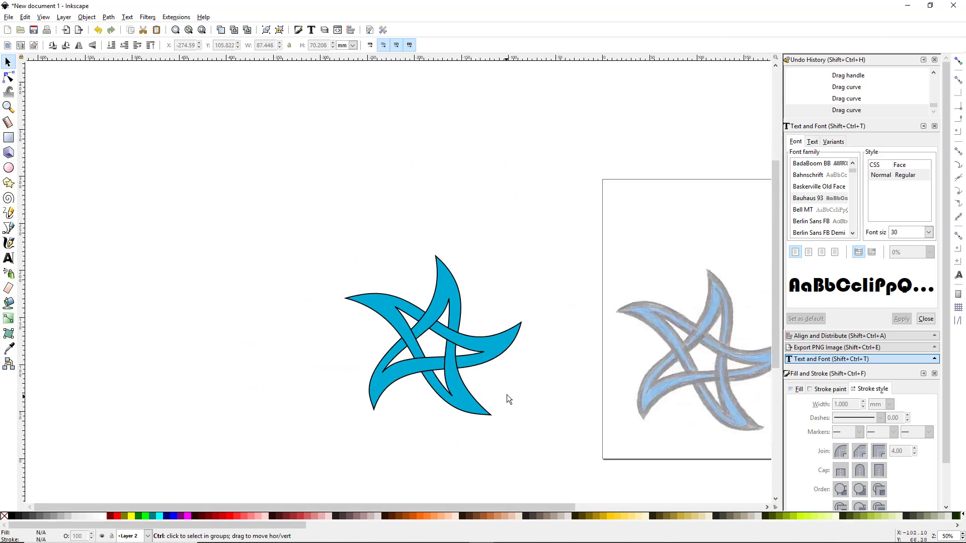
left_click_drag(574, 370, 451, 352)
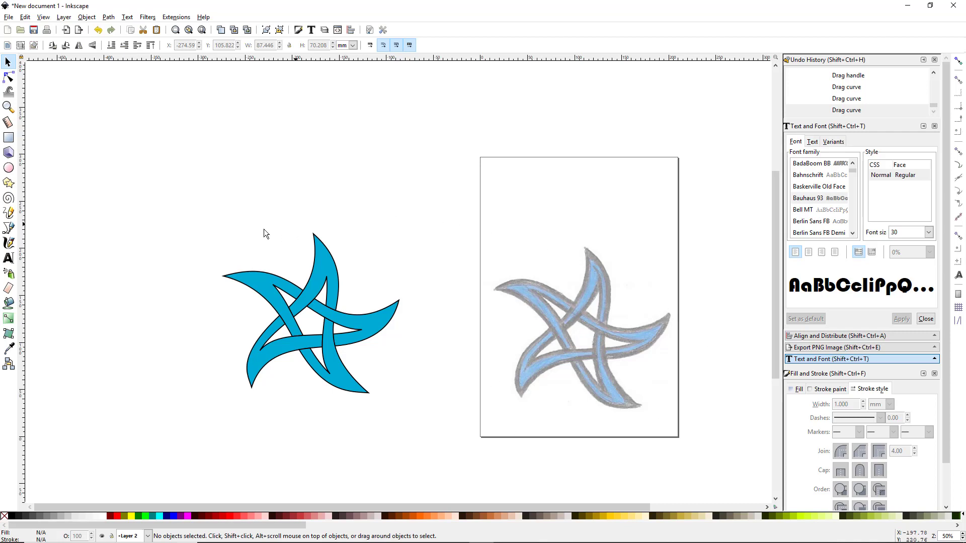
left_click_drag(184, 204, 433, 436)
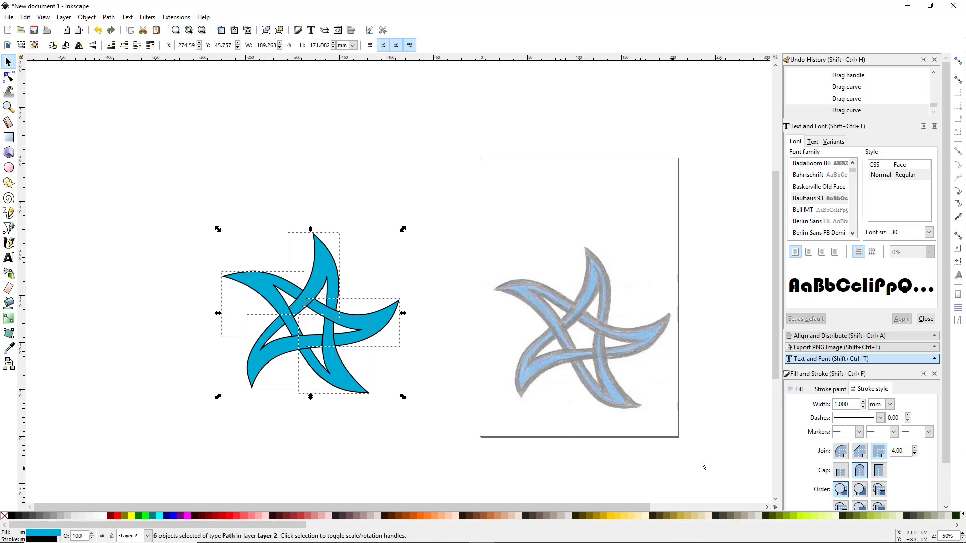
double_click(854, 404)
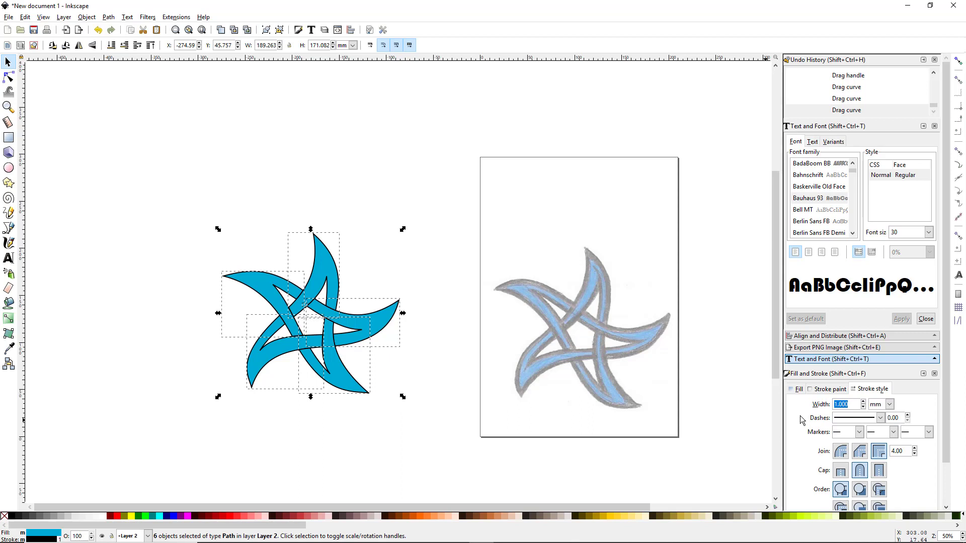
type("5")
key("Return")
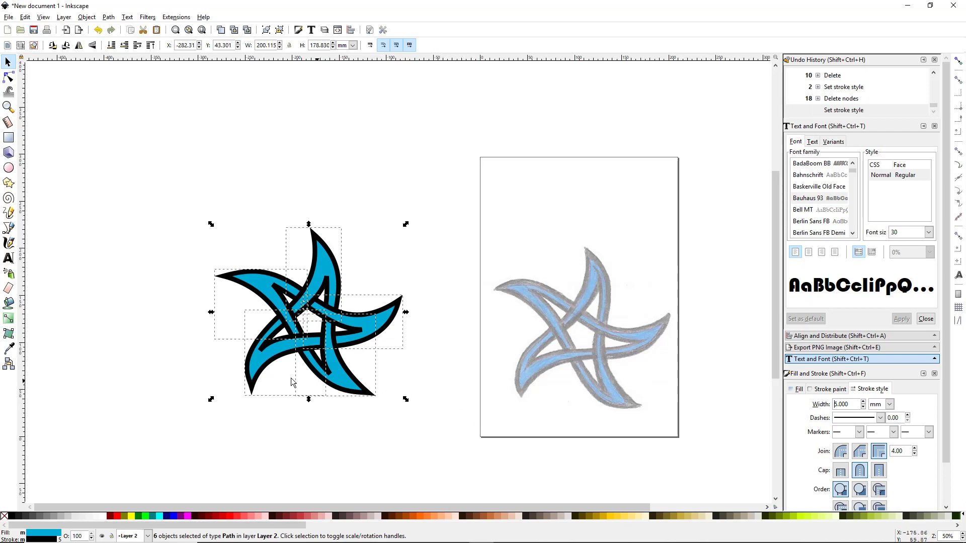
scroll(294, 382, "up", 1, "ctrl")
scroll(294, 383, "down", 1, "ctrl")
scroll(292, 373, "up", 1, "ctrl")
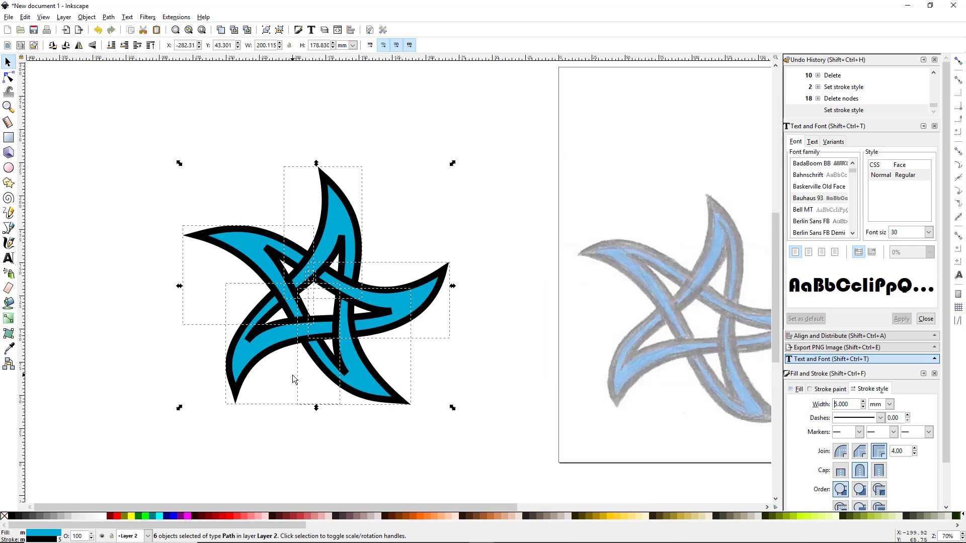
scroll(293, 371, "down", 1, "ctrl")
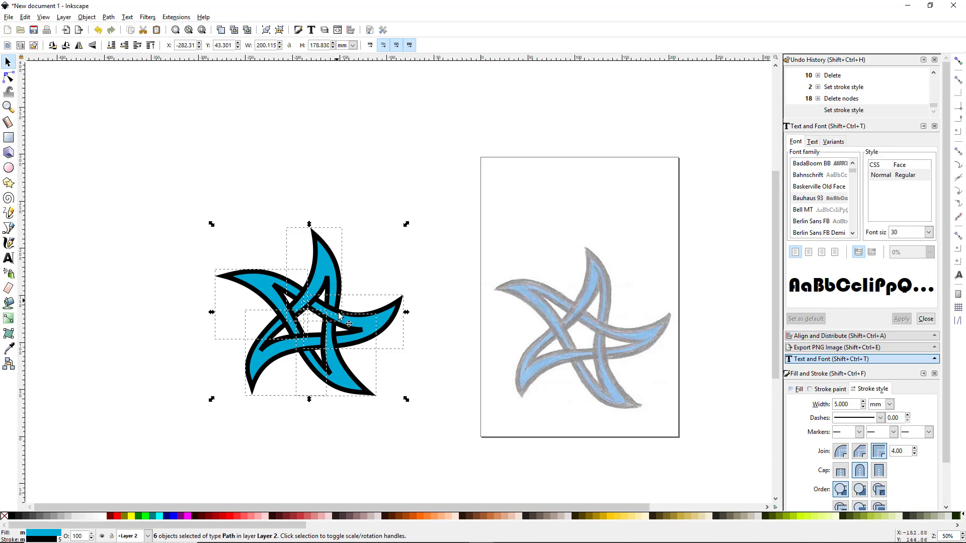
left_click(346, 432)
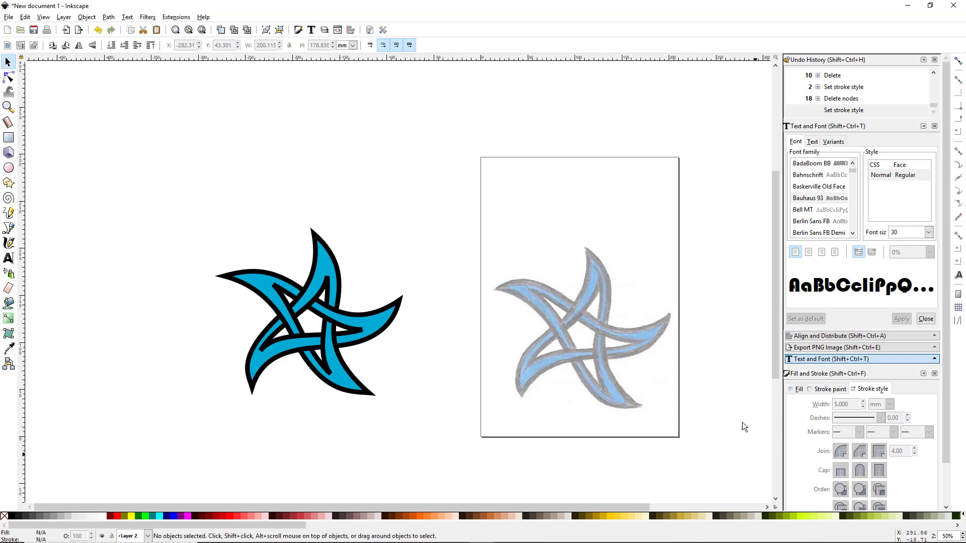
- Set the outline width of all six star pieces to 3 mm, deselect them and examine the star up close
left_click_drag(188, 186, 458, 462)
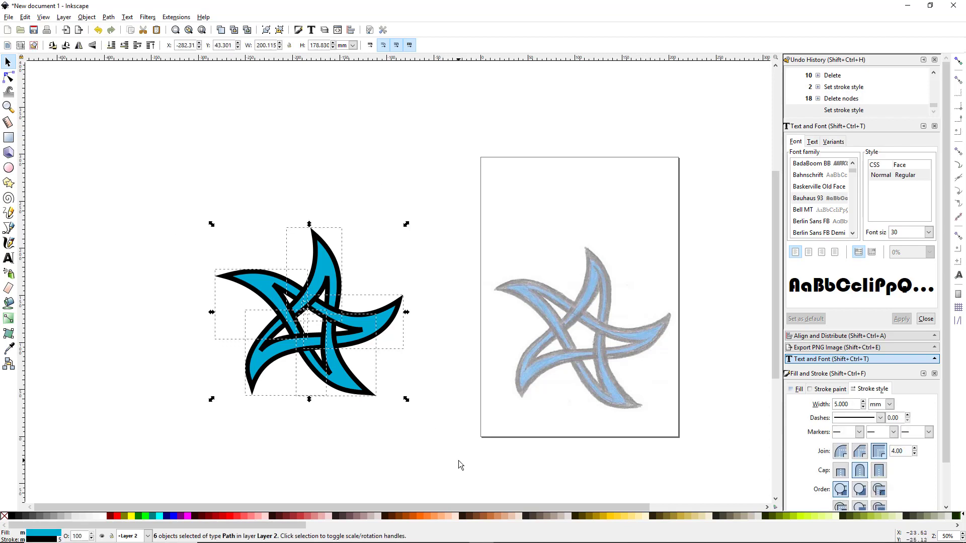
double_click(853, 404)
type("3")
key("Return")
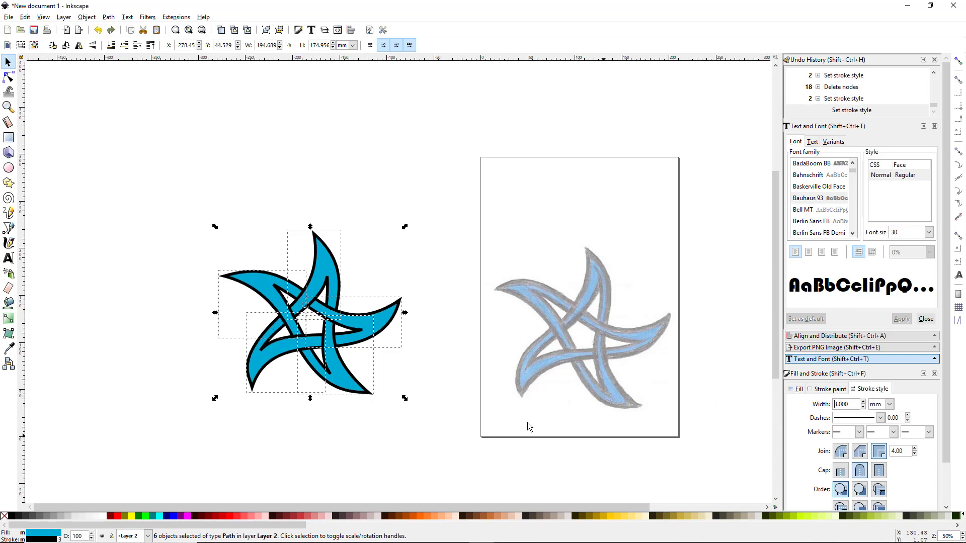
left_click(318, 428)
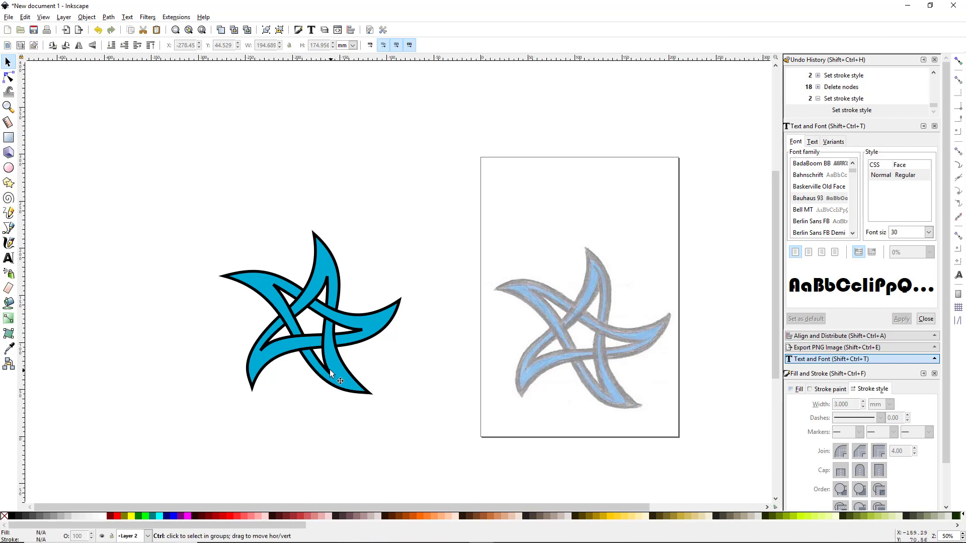
scroll(330, 370, "up", 3, "ctrl")
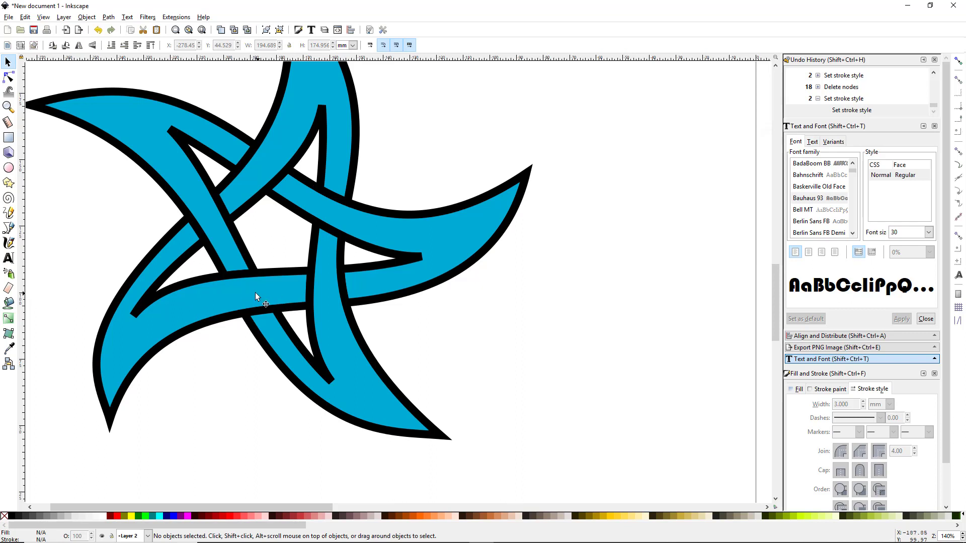
scroll(255, 292, "up", 2)
scroll(255, 292, "left", 3)
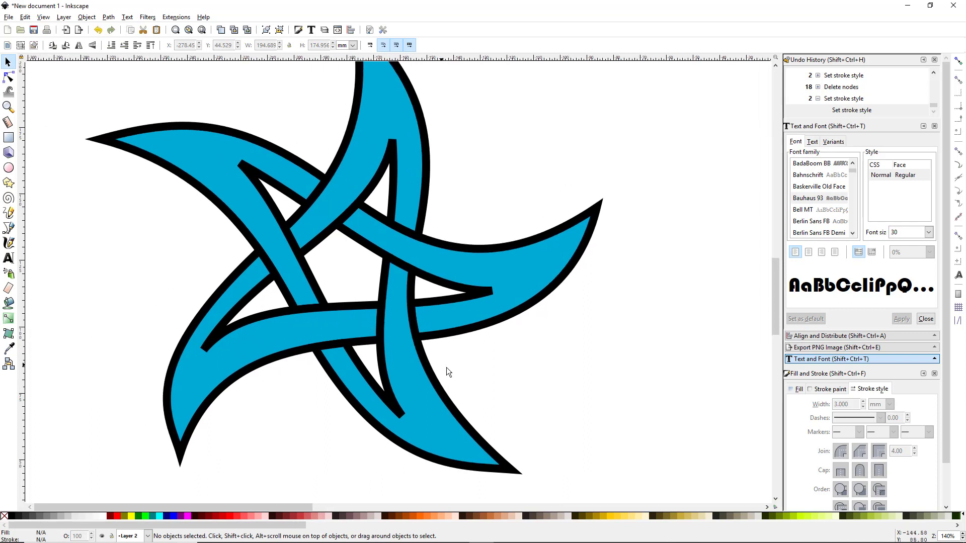
- Nudge the inner corner node of the star's lower-right arm slightly up and adjust the curve handle beside it
left_click_drag(410, 424, 430, 380)
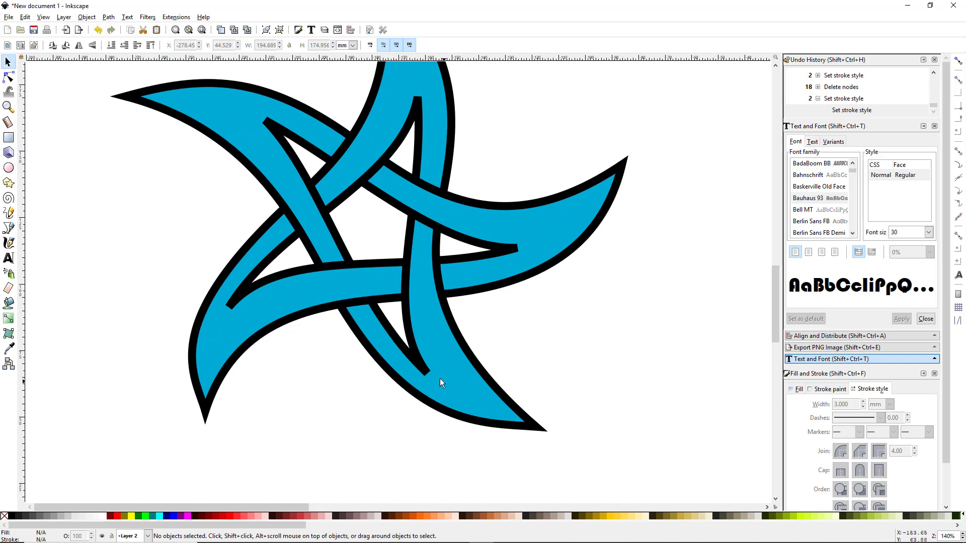
left_click(8, 77)
scroll(441, 385, "up", 2)
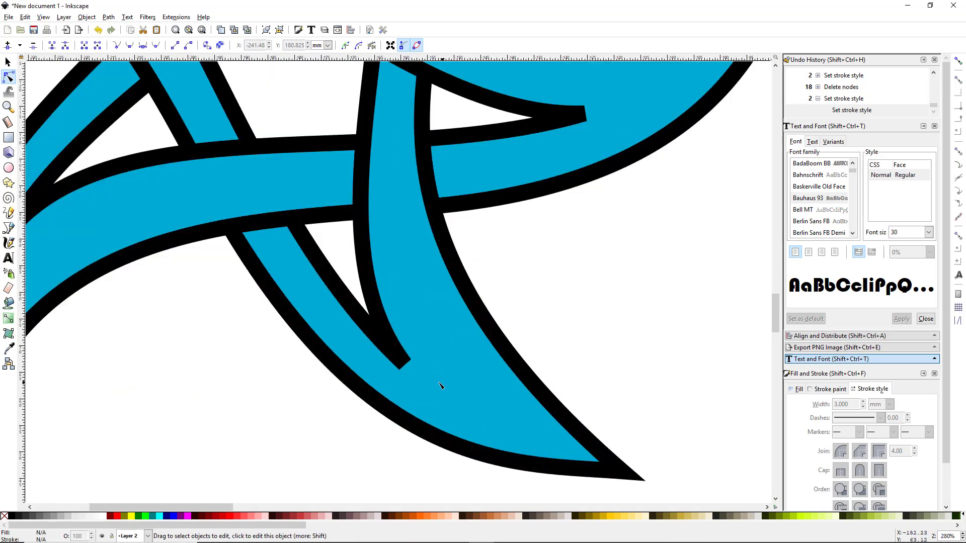
left_click(398, 357)
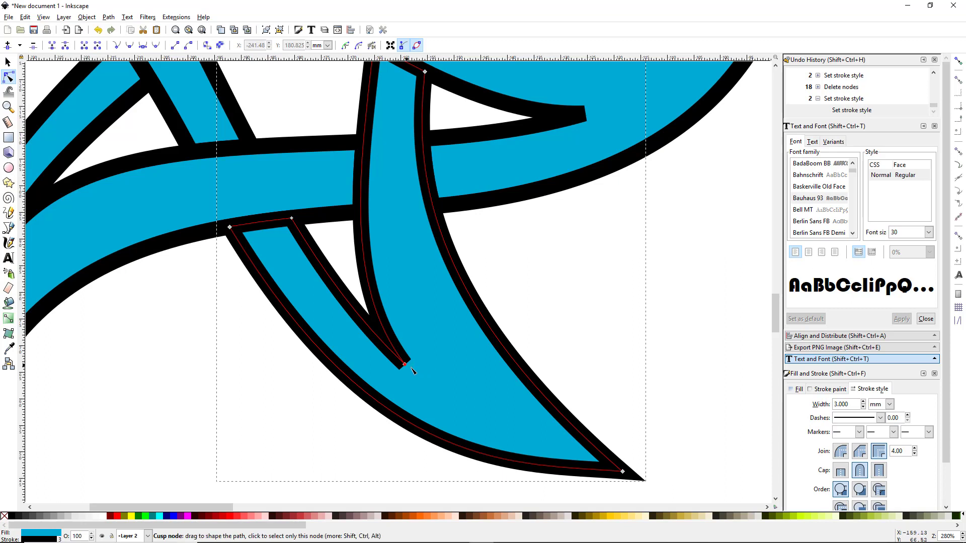
left_click_drag(412, 370, 414, 369)
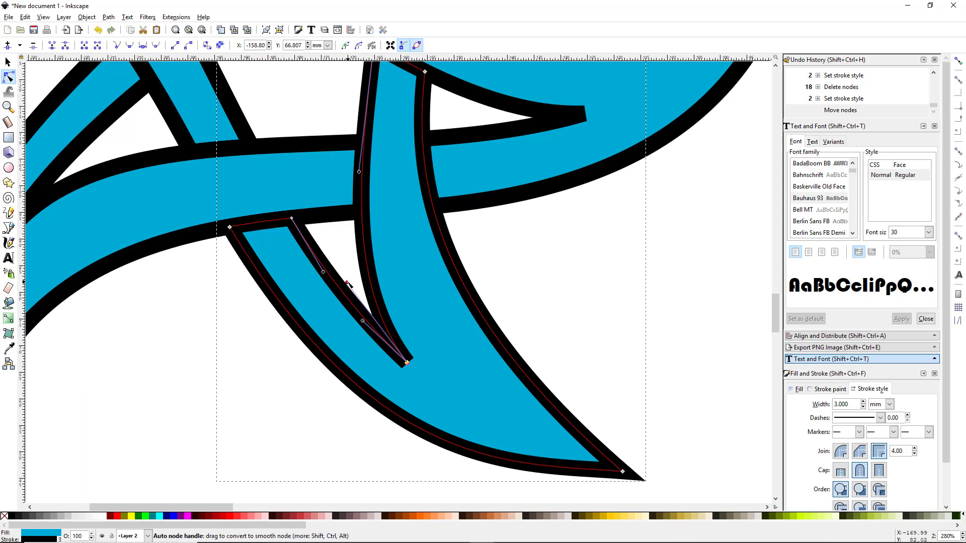
mouse_move(347, 283)
left_mouse_down()
mouse_move(375, 282)
mouse_move(348, 281)
left_mouse_up()
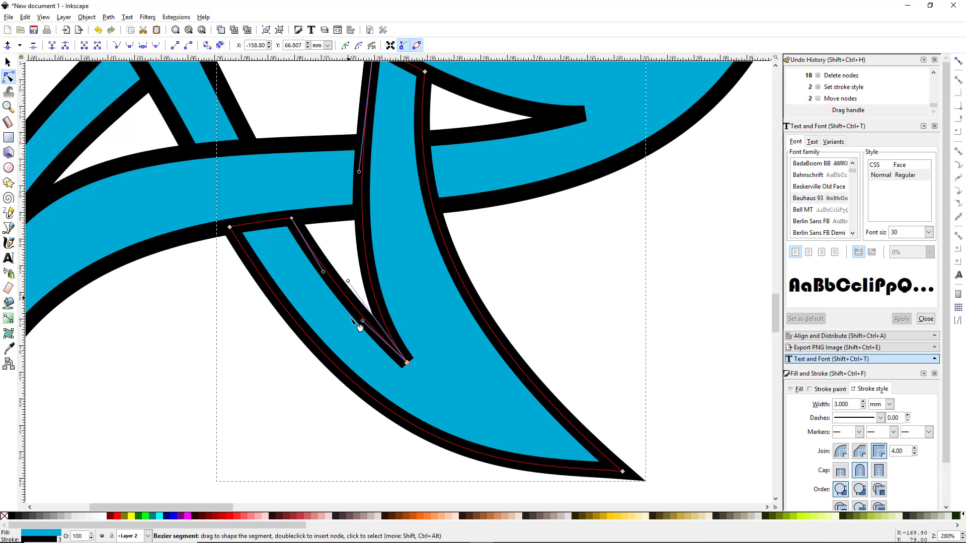
- Try to sharpen the lower-right arm's blunt inner corner by reshaping its curve handles, undo those changes and clear the node selection
left_click_drag(363, 321, 385, 355)
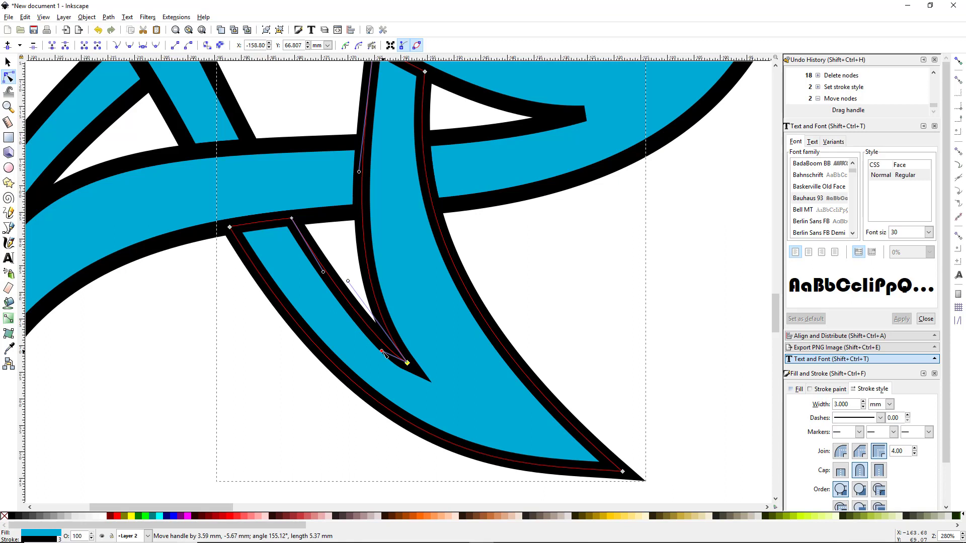
left_click_drag(384, 354, 392, 358)
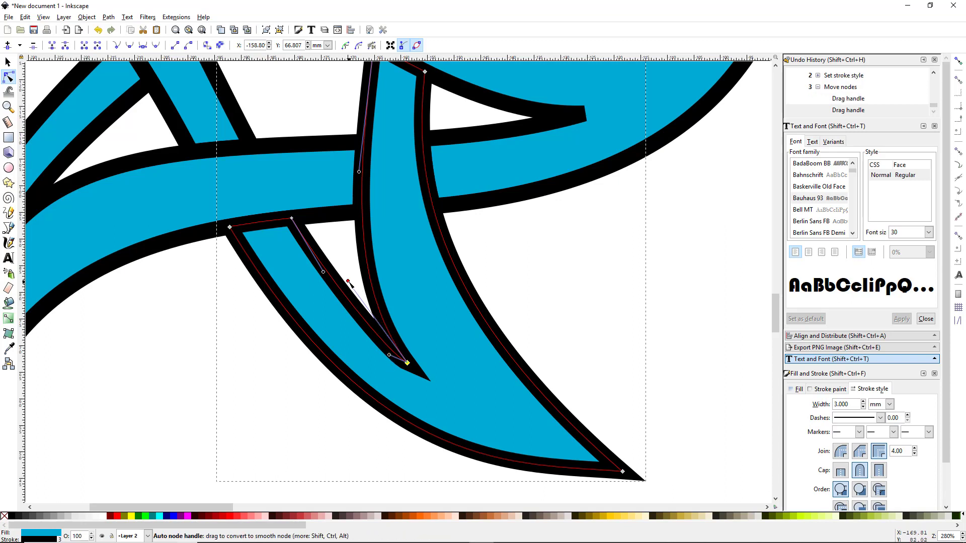
left_click_drag(349, 283, 351, 284)
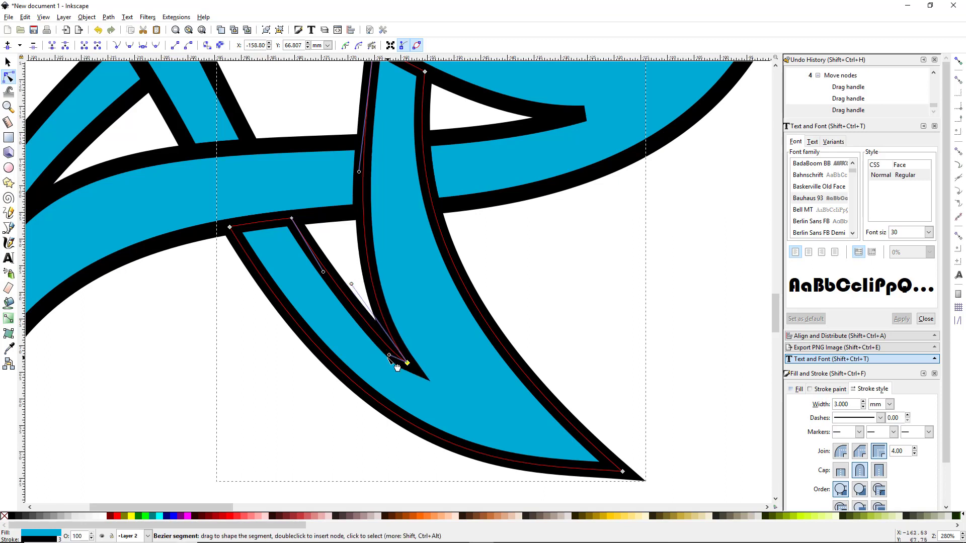
left_click_drag(388, 354, 345, 315)
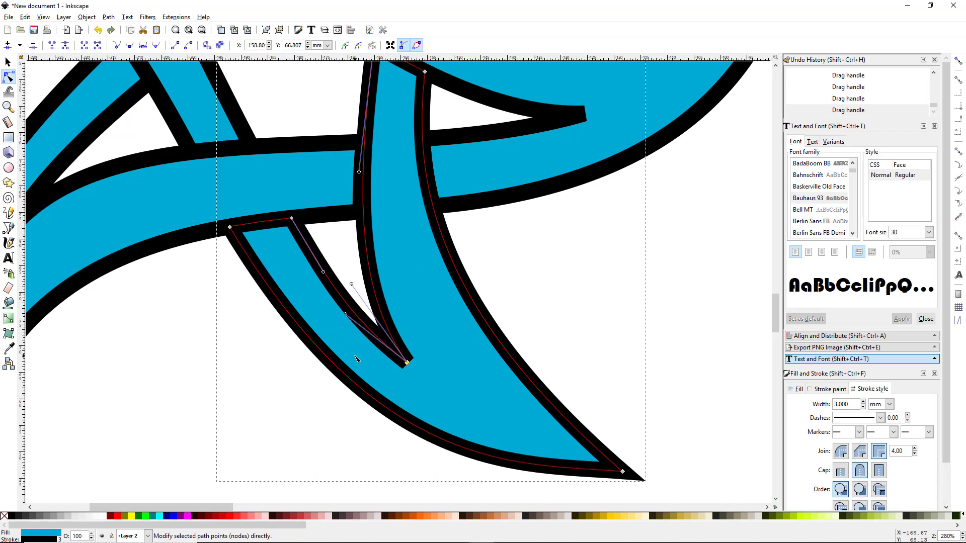
key("ctrl+z")
key("ctrl+z")
key("ctrl+z")
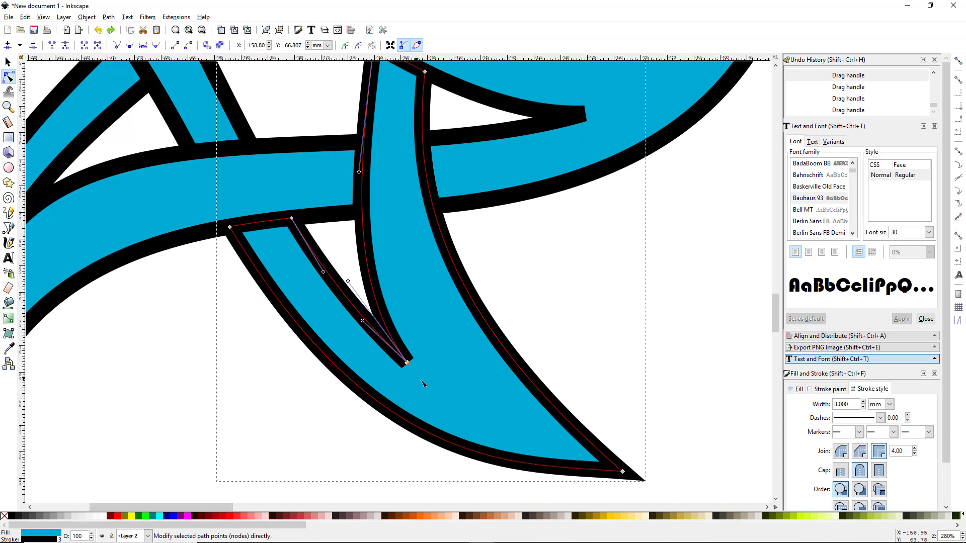
left_click(330, 426)
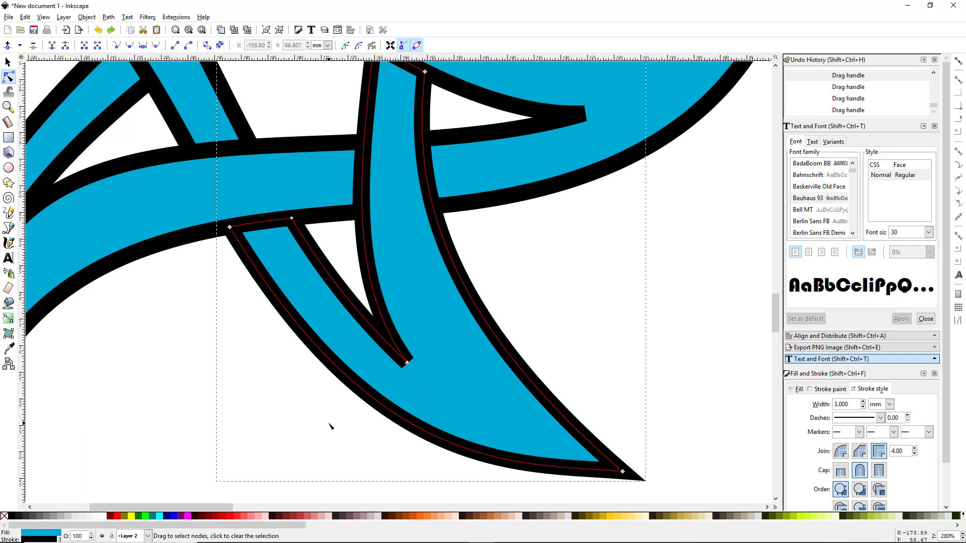
key("b")
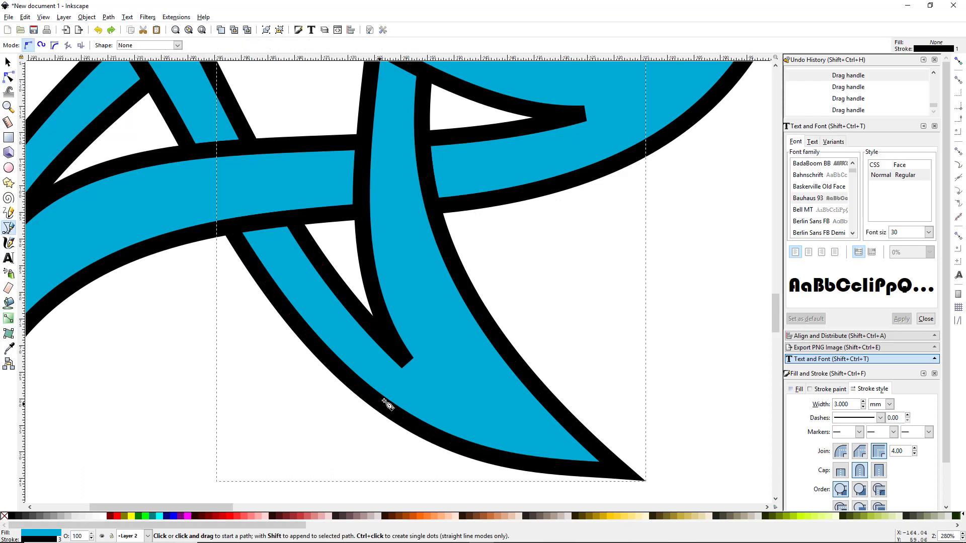
scroll(425, 374, "up", 1, "ctrl")
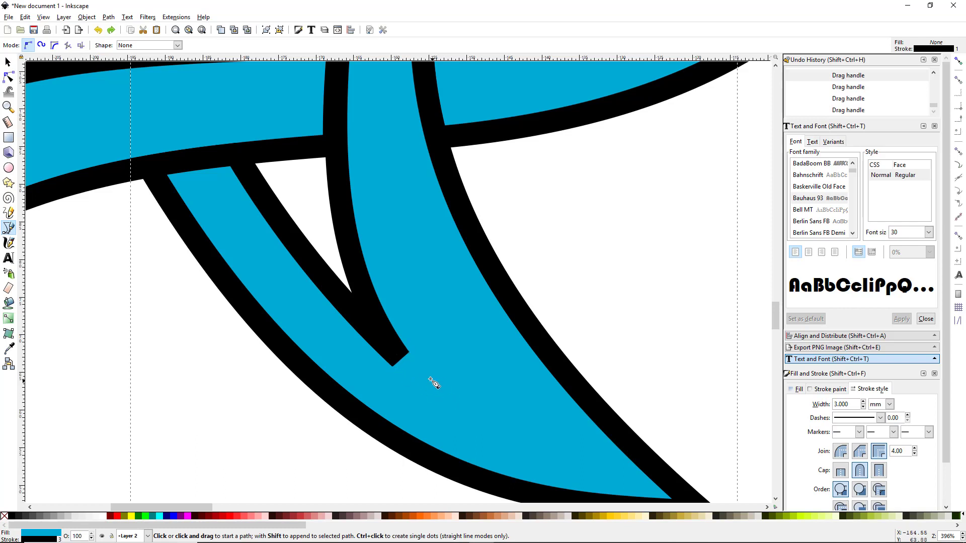
scroll(425, 374, "down", 1, "ctrl")
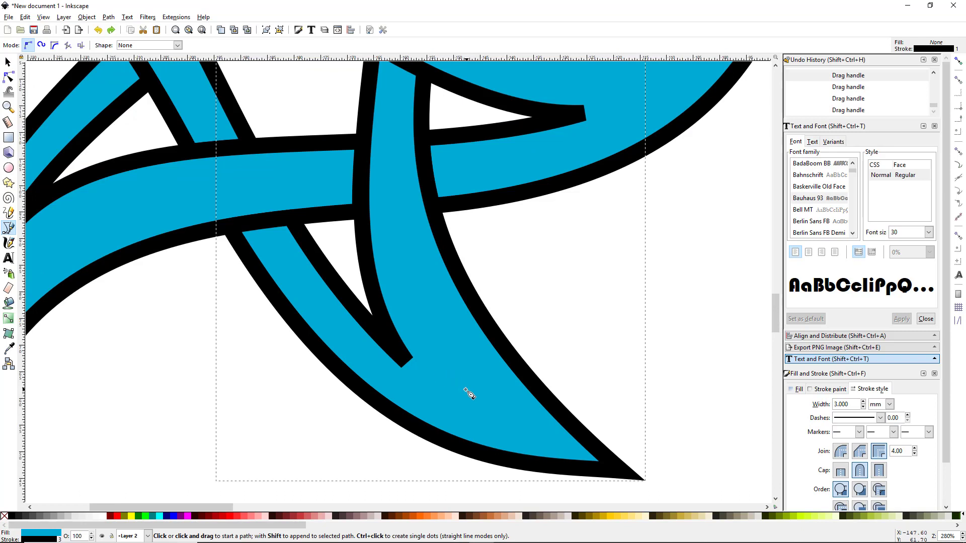
scroll(468, 394, "down", 1)
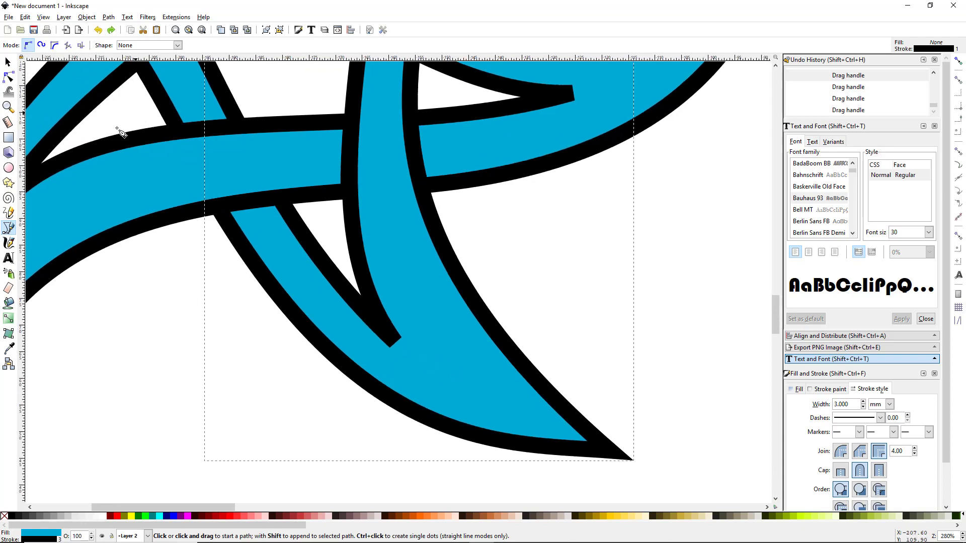
- Draw a small three-cornered polygon about 6 mm tall in the blank area beside the star, with black fill and no outline
left_click(8, 184)
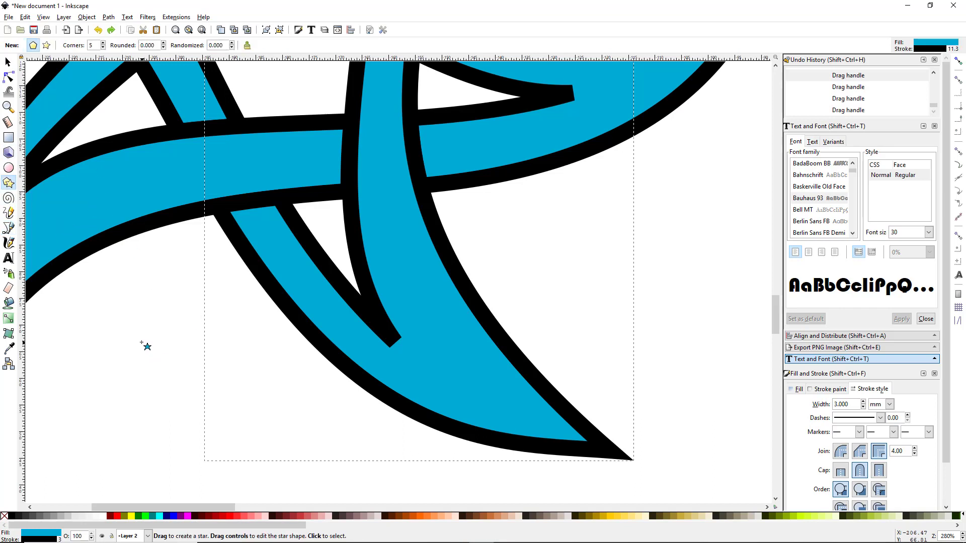
mouse_move(122, 336)
left_mouse_down()
mouse_move(137, 348)
mouse_move(141, 338)
left_mouse_up()
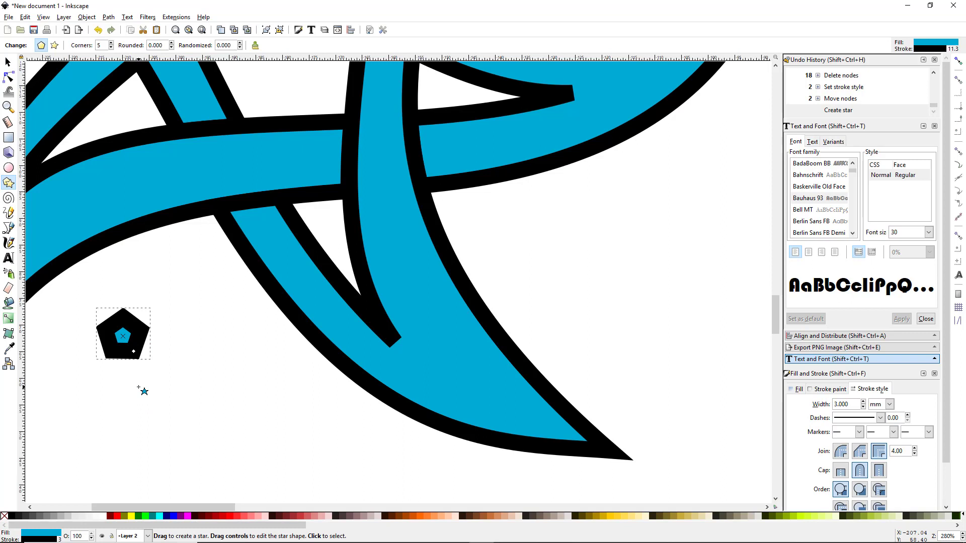
left_click(5, 516, "shift")
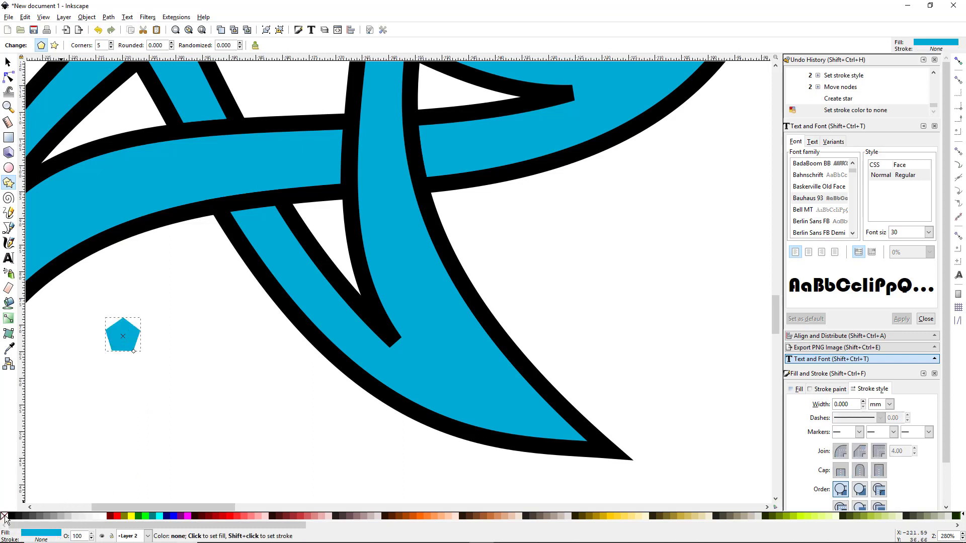
left_click(11, 517)
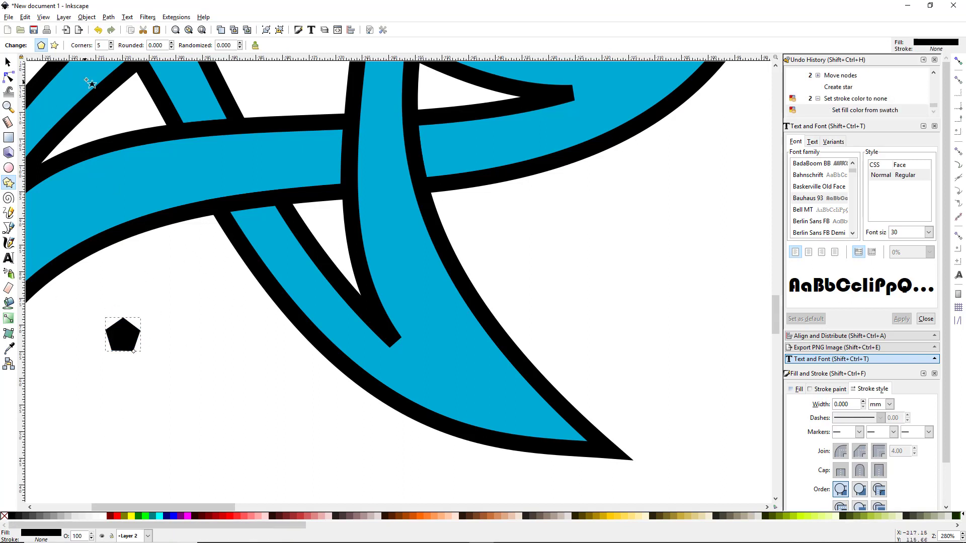
left_click(111, 48)
left_click(111, 47)
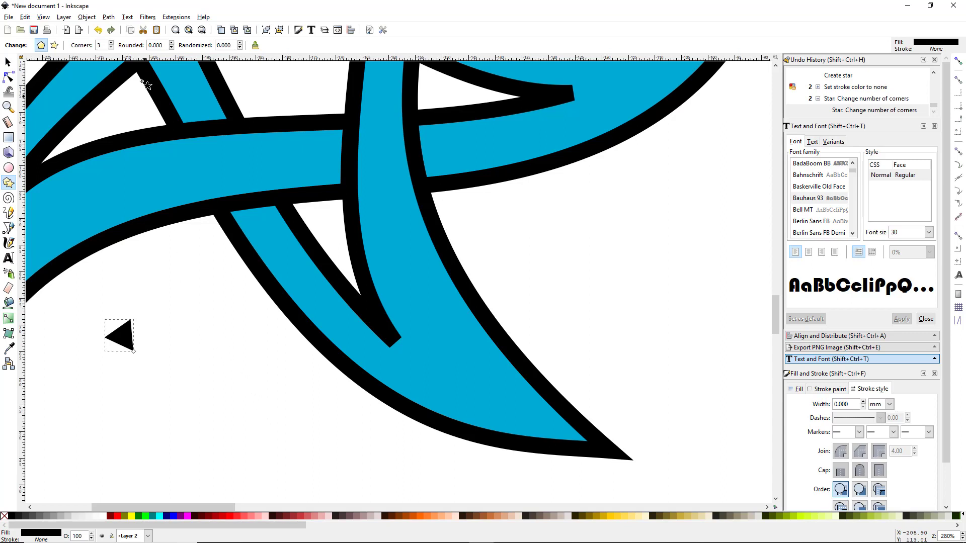
- Convert the black triangle to a path and move it onto the blunt inner corner of the lower-right arm
left_click(109, 17)
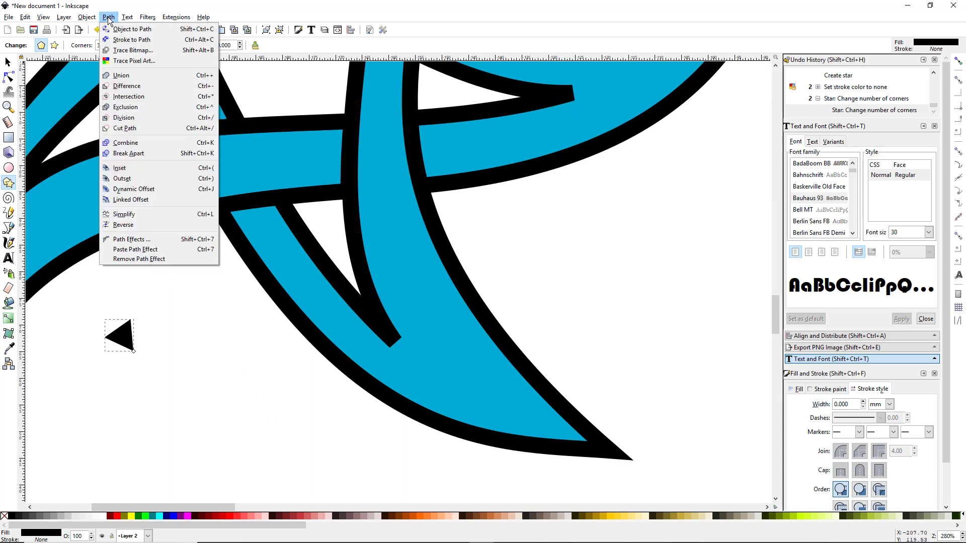
left_click(129, 29)
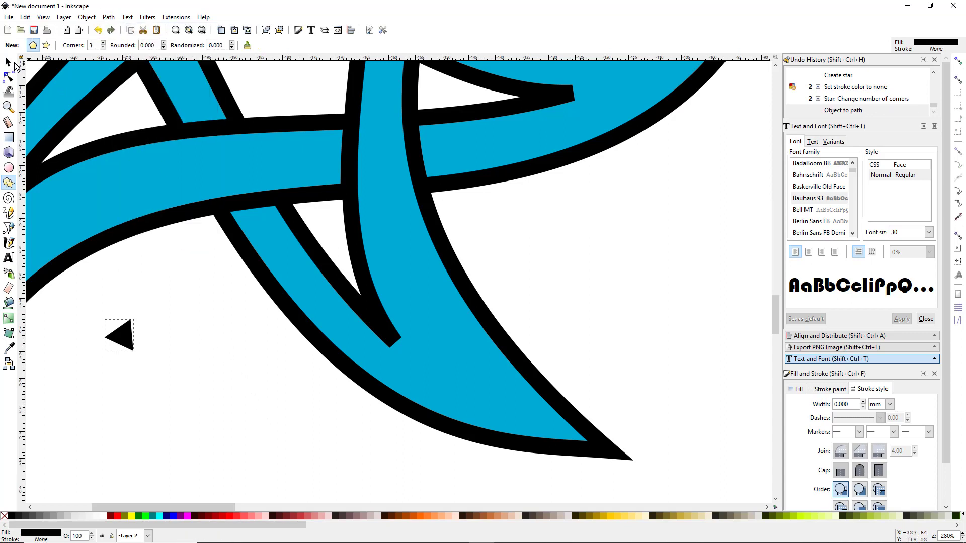
left_click(8, 62)
left_click_drag(135, 340, 404, 346)
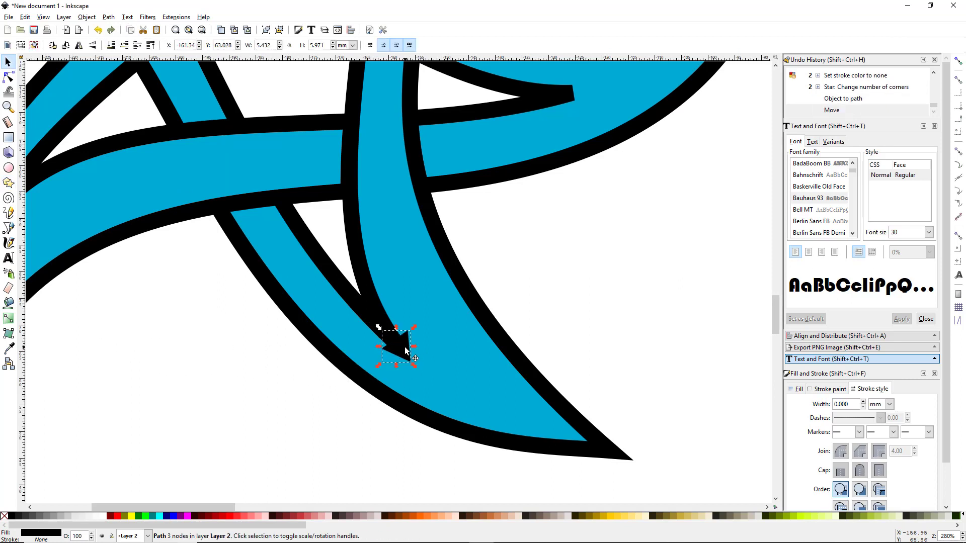
- Place two of the triangle's nodes on the blunt corner's edges and pull the third outward into a sharp point
scroll(394, 331, "up", 1, "ctrl")
scroll(395, 331, "up", 5, "ctrl")
scroll(394, 332, "down", 3, "ctrl")
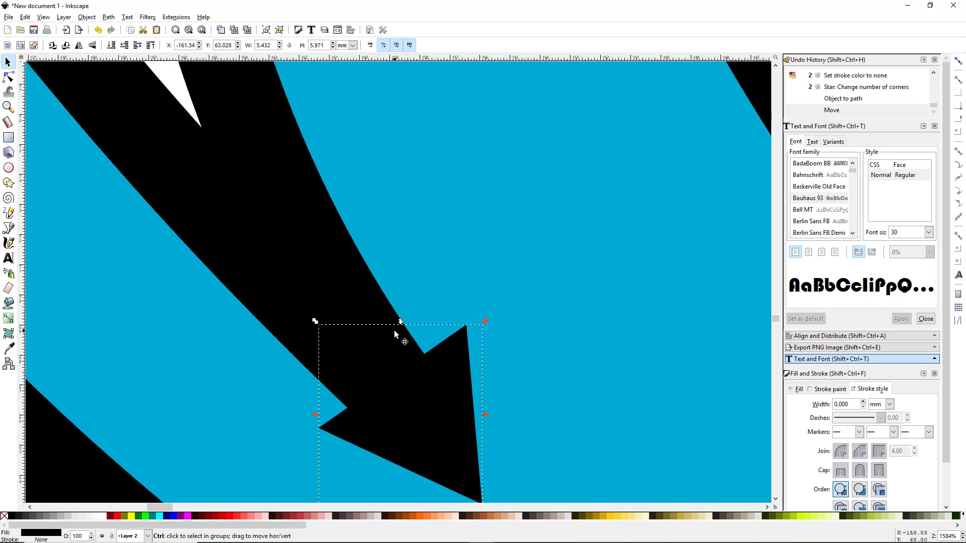
left_click(9, 77)
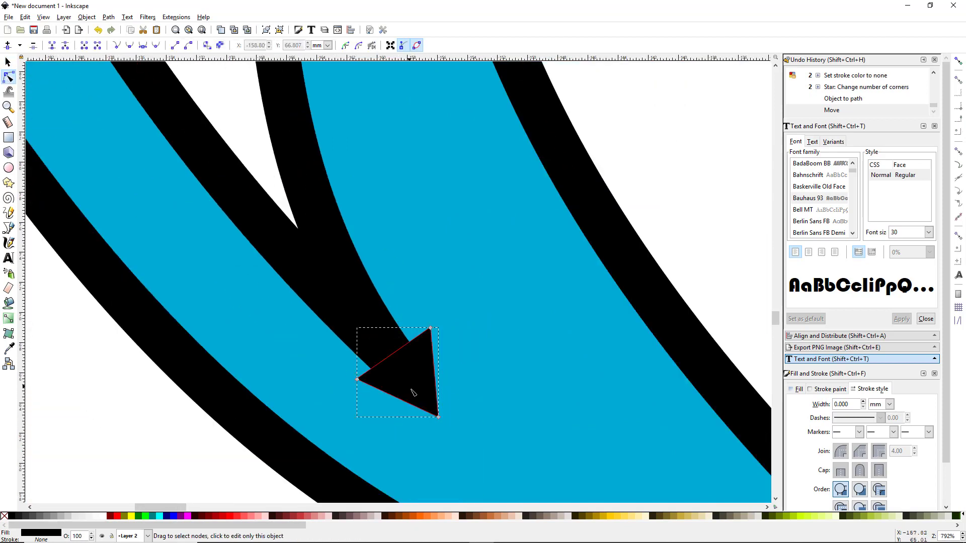
left_click_drag(357, 380, 379, 377)
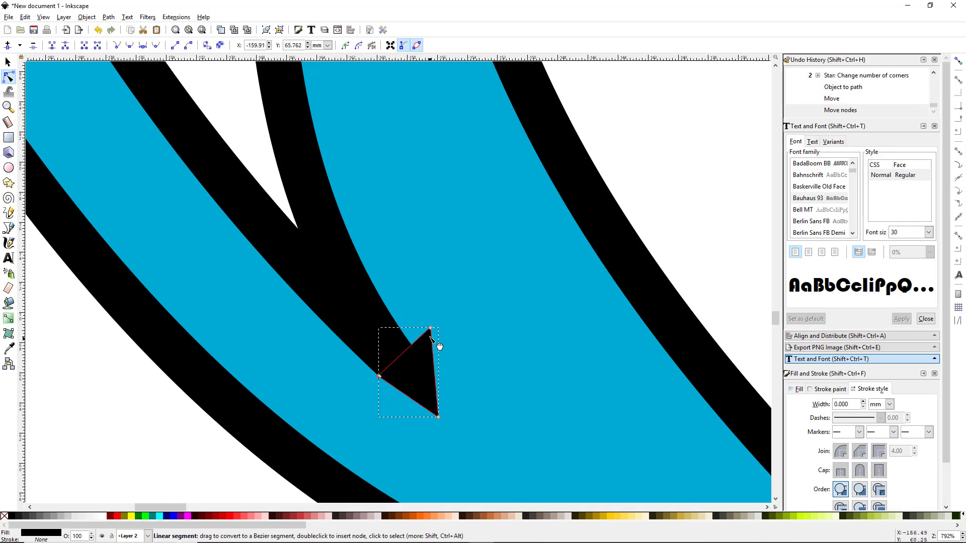
left_click_drag(430, 336, 413, 347)
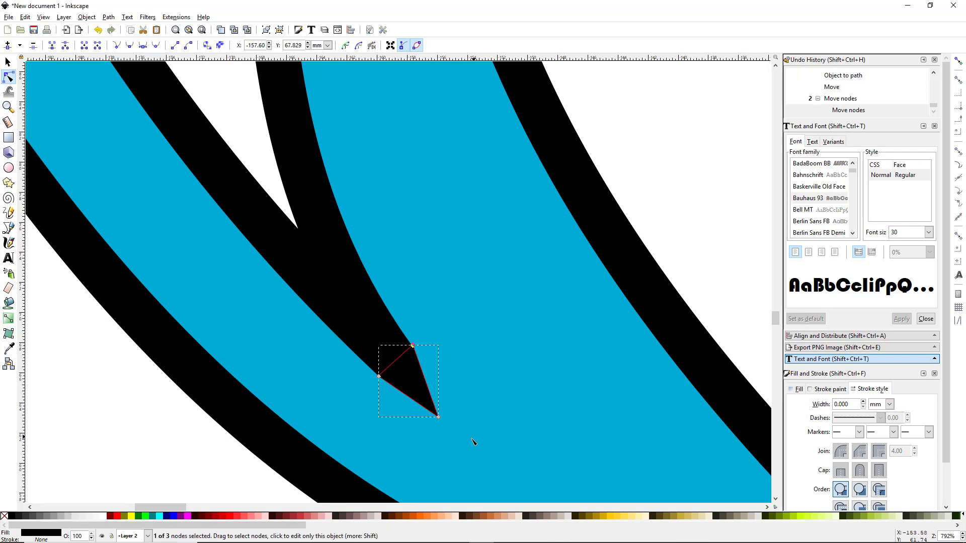
left_click_drag(440, 419, 468, 439)
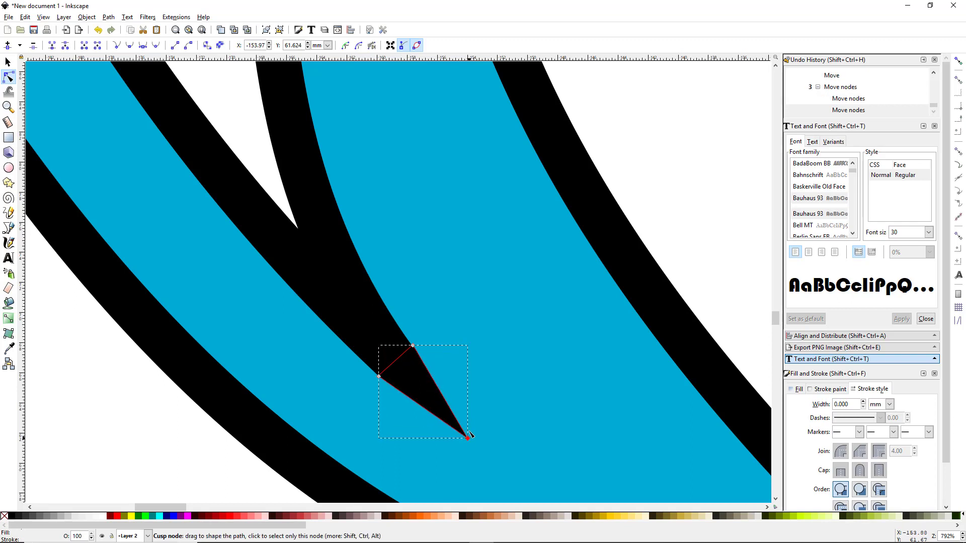
- Extend the triangle's point and curve its two long sides to continue the arm's outlines smoothly, and deselect it
left_click_drag(412, 347, 412, 347)
left_click_drag(429, 377, 431, 426)
left_click_drag(426, 378, 438, 384)
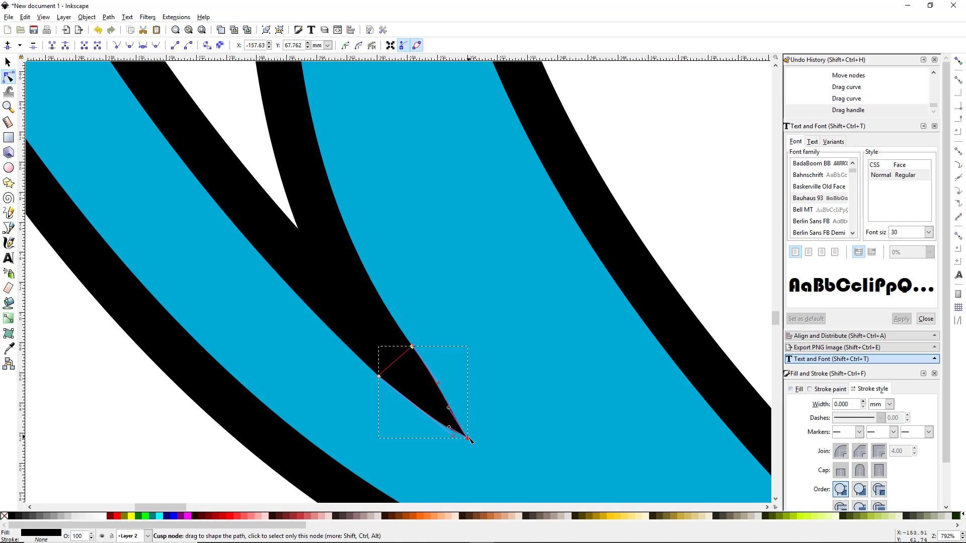
left_click_drag(468, 439, 503, 455)
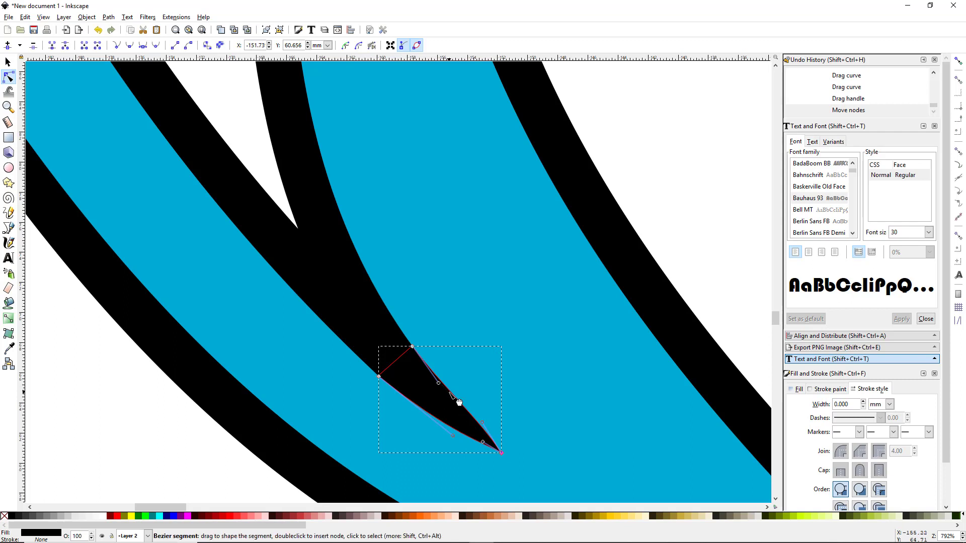
left_click_drag(458, 402, 474, 424)
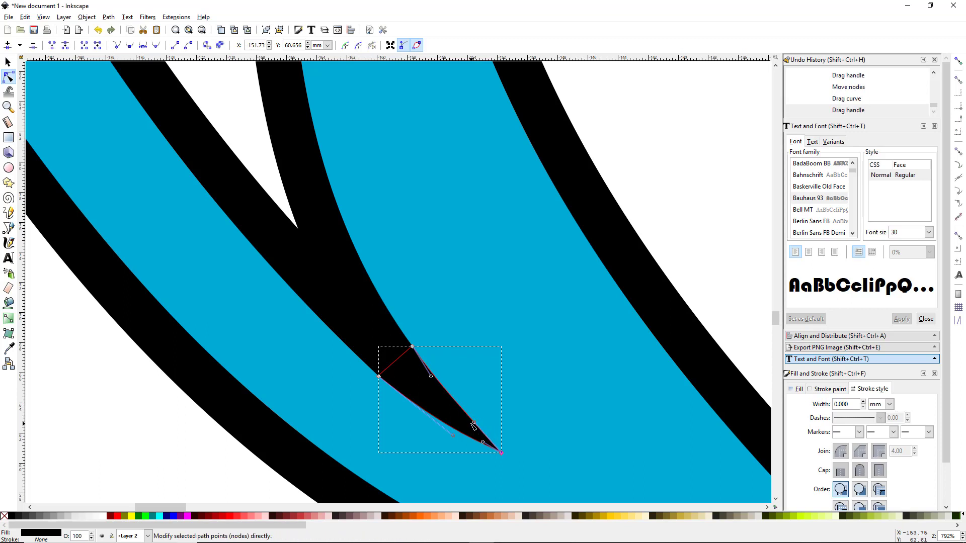
scroll(473, 427, "down", 5, "ctrl")
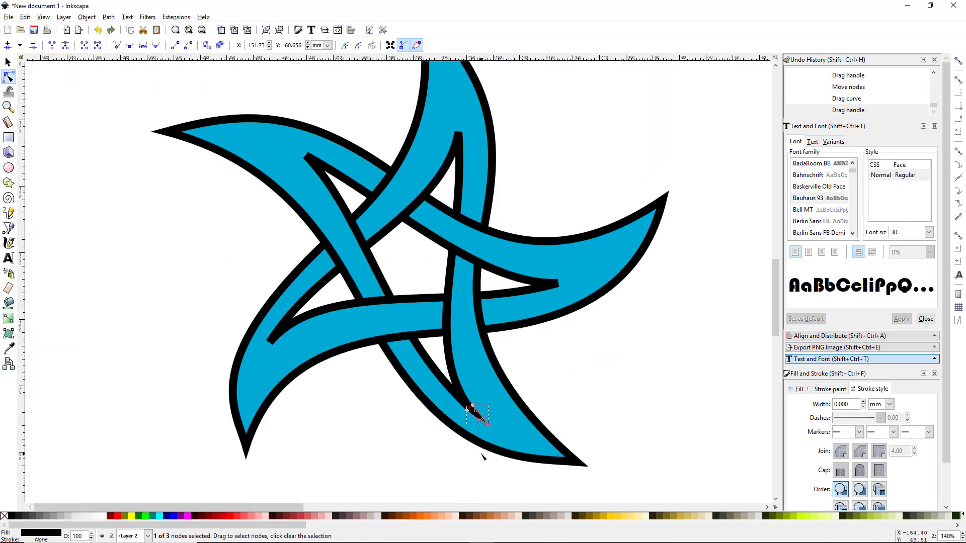
key("s")
left_click(454, 472)
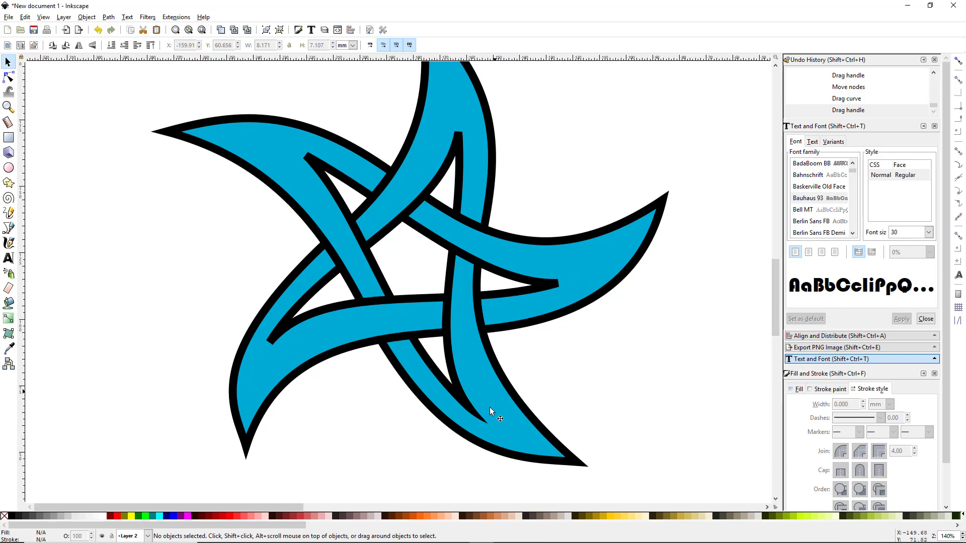
- Duplicate the lower-right arm's black tip patch and move the copy beside the blunt inner corner of the right arm
scroll(490, 406, "up", 3)
left_click(437, 388)
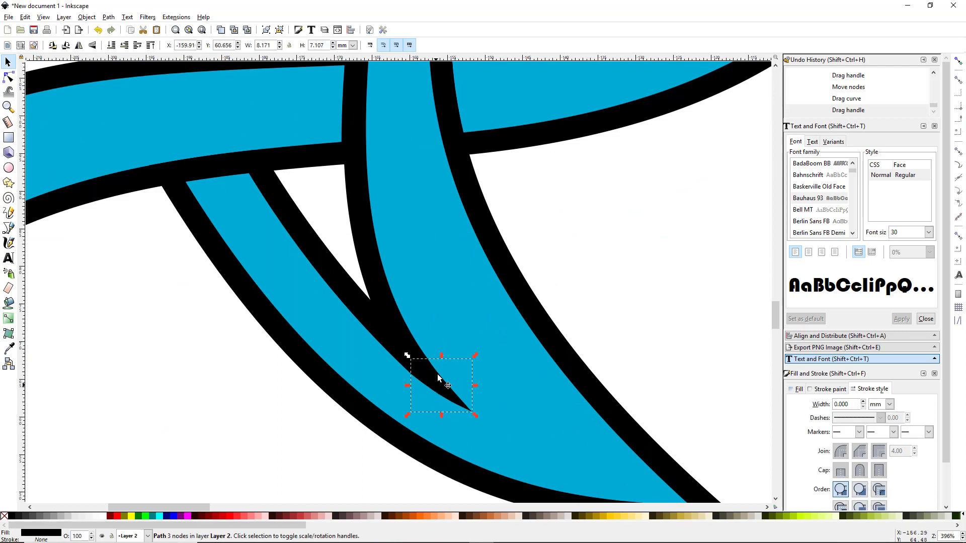
key("ctrl")
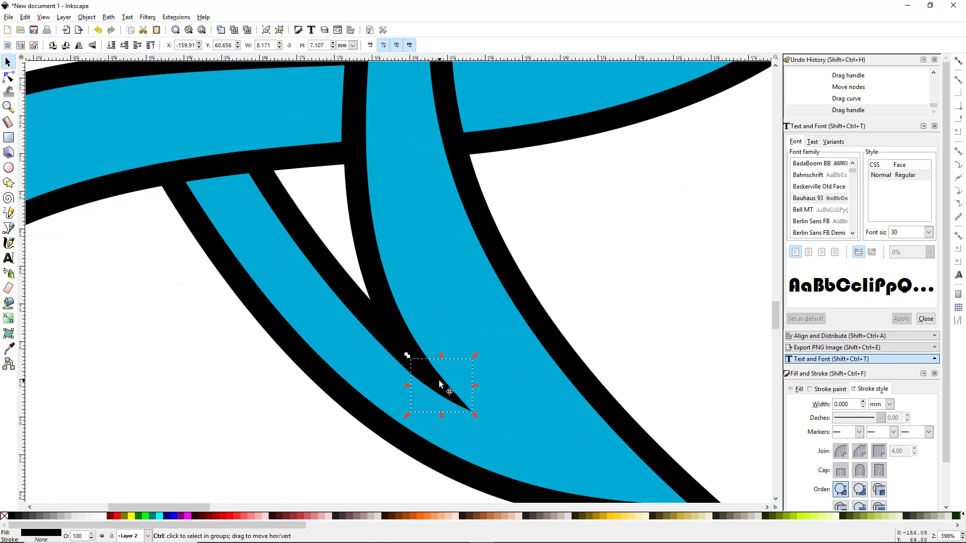
key("ctrl+d")
scroll(439, 380, "down", 3)
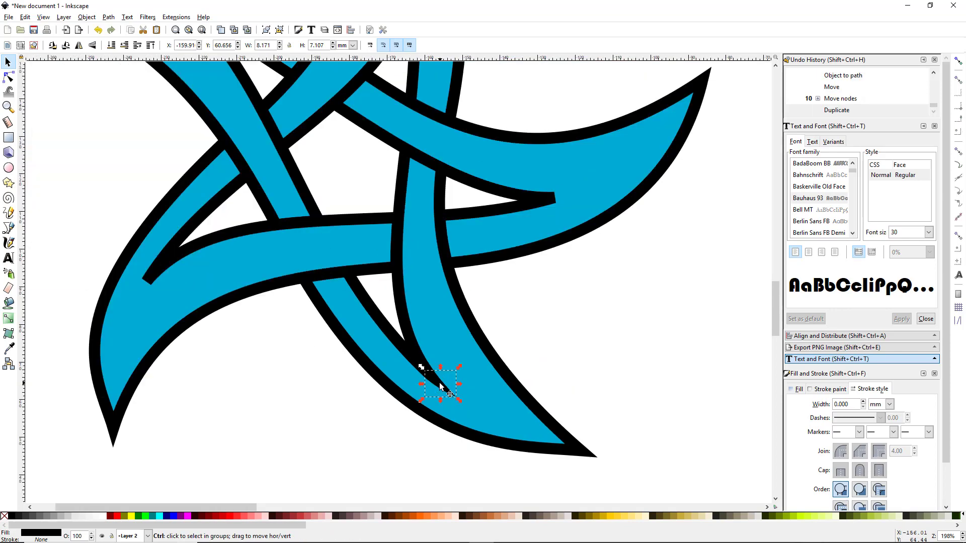
left_click_drag(443, 386, 534, 246)
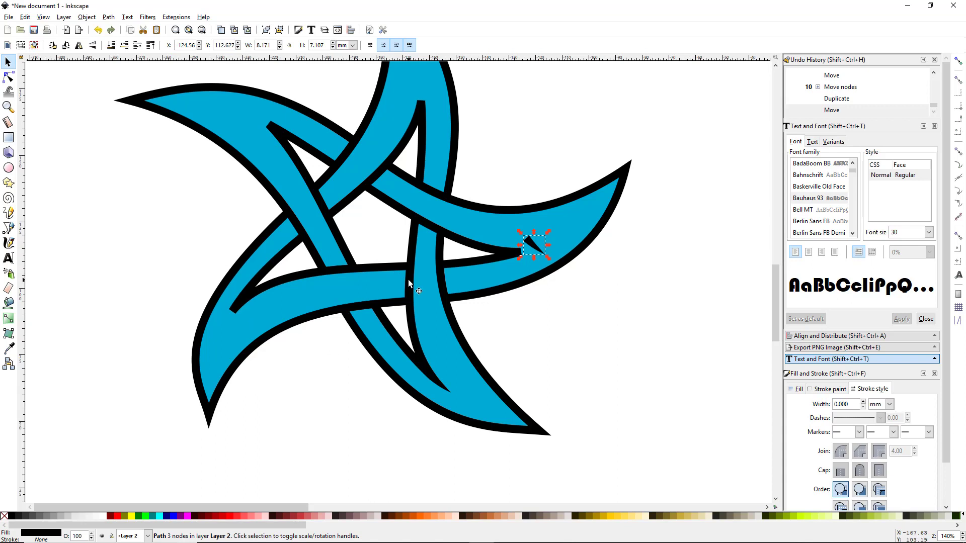
- Duplicate the patch three more times and place one copy near the blunt inner corners of the top, upper-left and lower-left arms
key("ctrl")
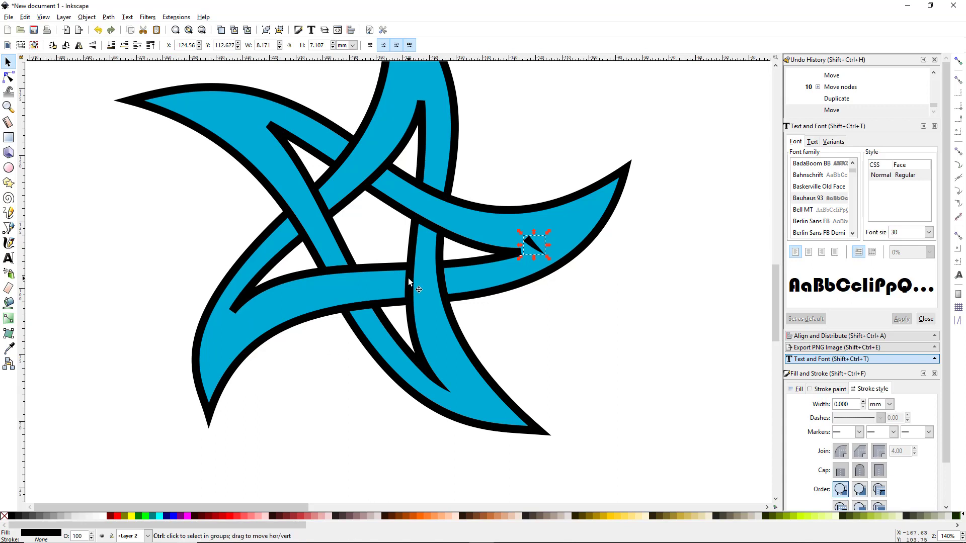
key("ctrl+d")
key("ctrl+d")
key("ctrl+d")
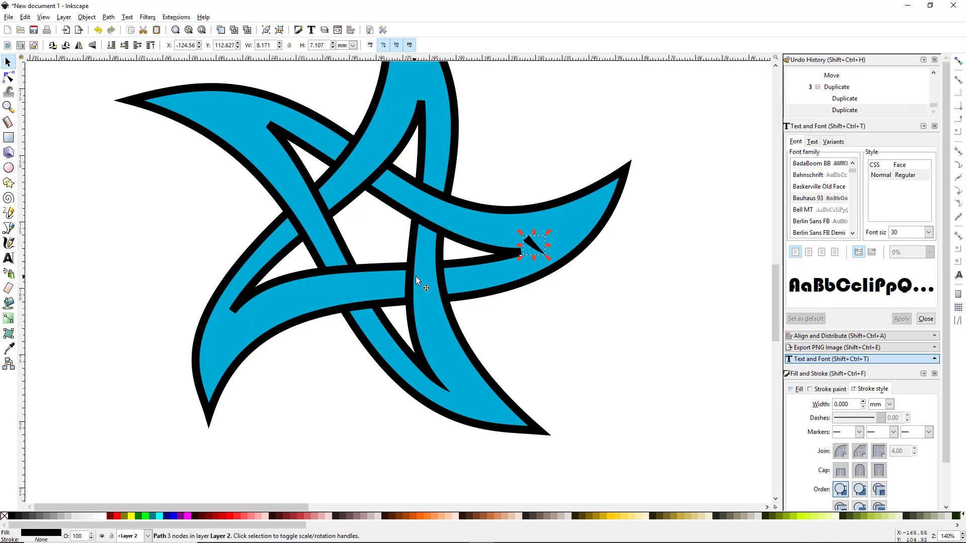
left_click_drag(528, 242, 409, 71)
left_click_drag(531, 245, 226, 116)
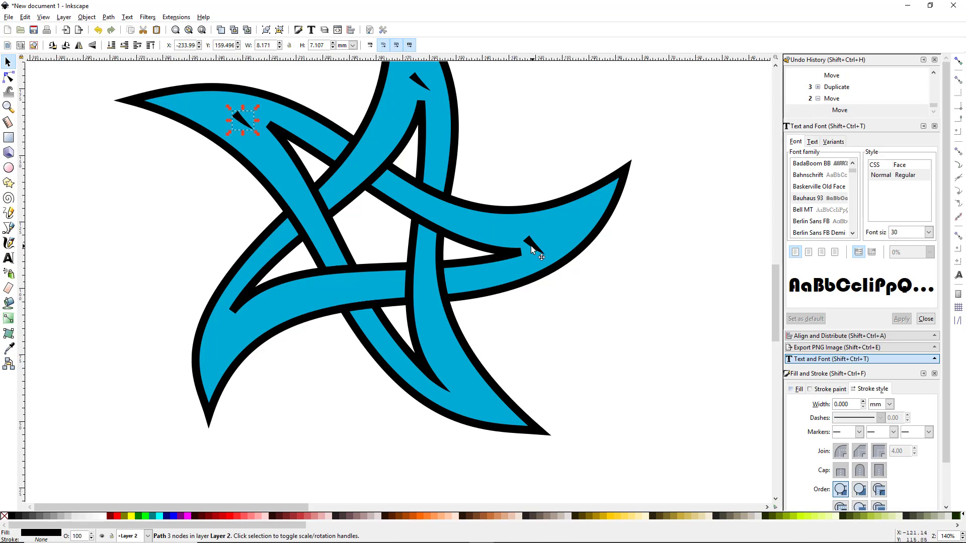
left_click_drag(530, 246, 225, 330)
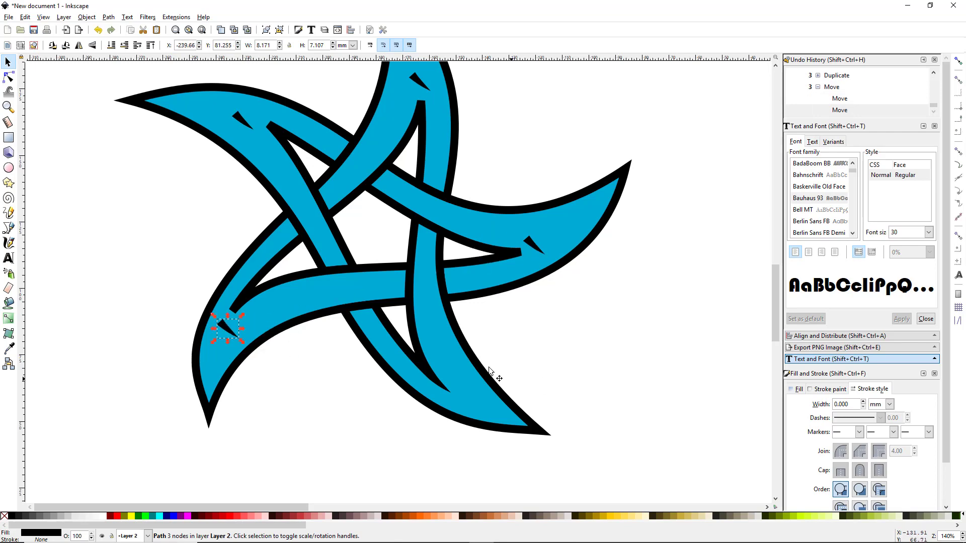
- Rotate the right arm's patch to follow the arm and move its base onto the blunt inner corner
scroll(529, 324, "up", 3)
left_click_drag(529, 322, 463, 460)
left_click(448, 267)
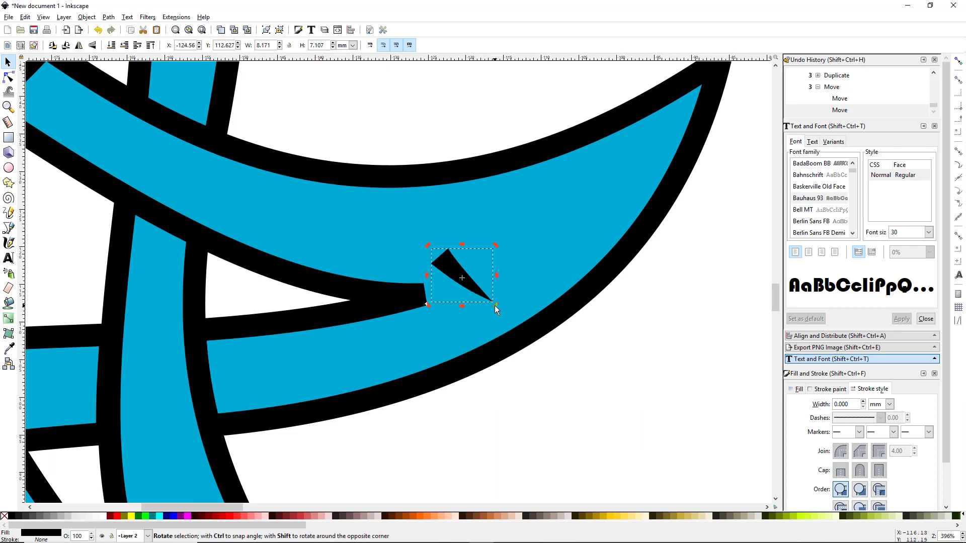
left_click_drag(494, 306, 512, 265)
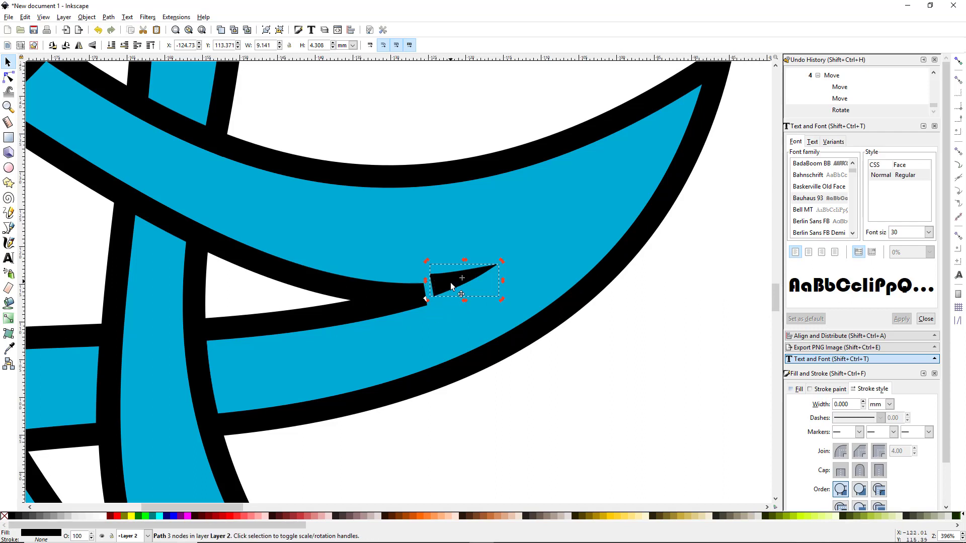
left_click_drag(450, 283, 444, 292)
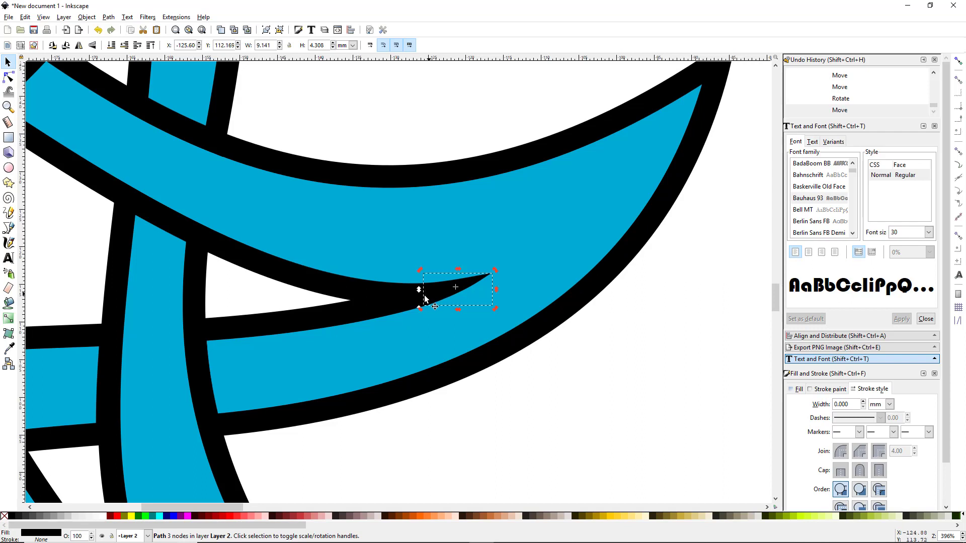
- Scale the right arm's patch to about 9.26 by 4.28 mm so its base meets the outline edges, and deselect it
scroll(422, 299, "up", 2)
scroll(422, 298, "up", 2)
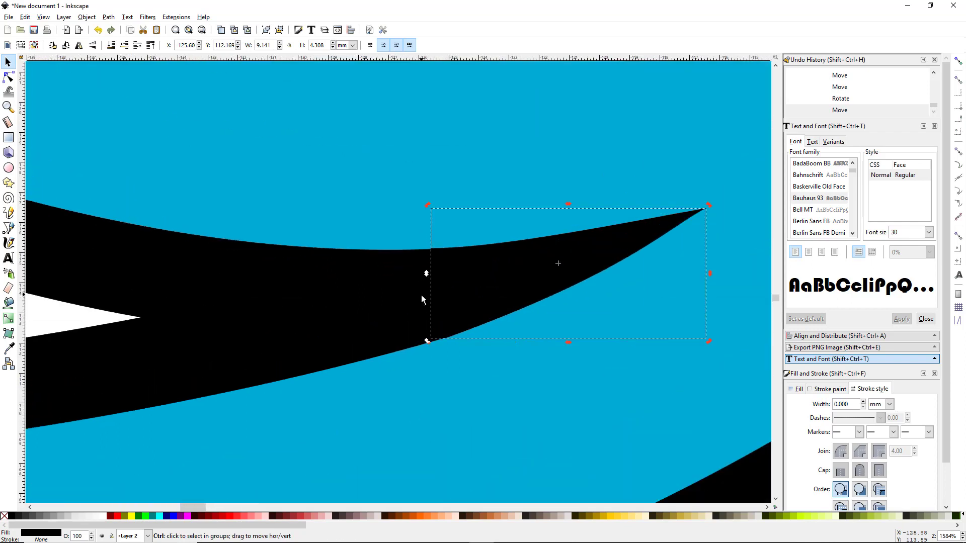
left_click(459, 282)
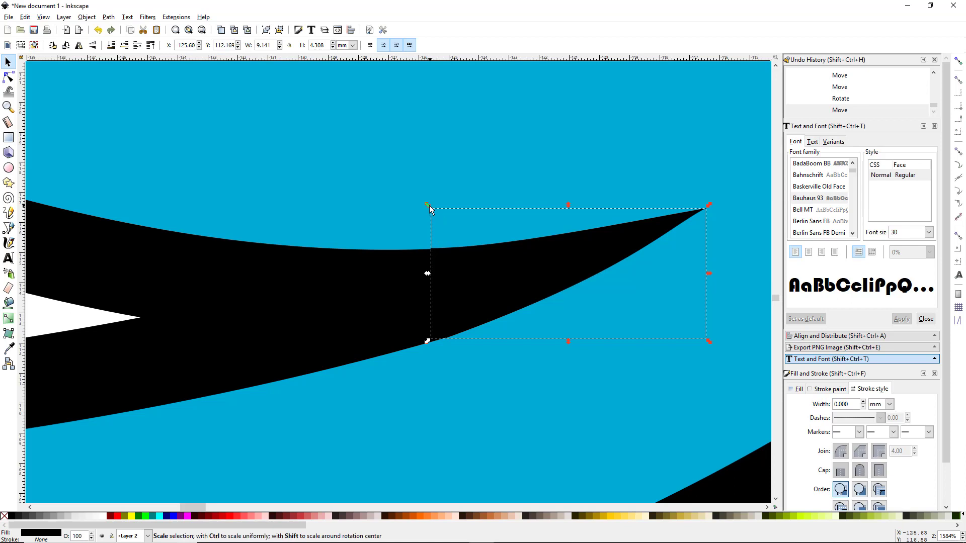
left_click_drag(428, 207, 425, 206)
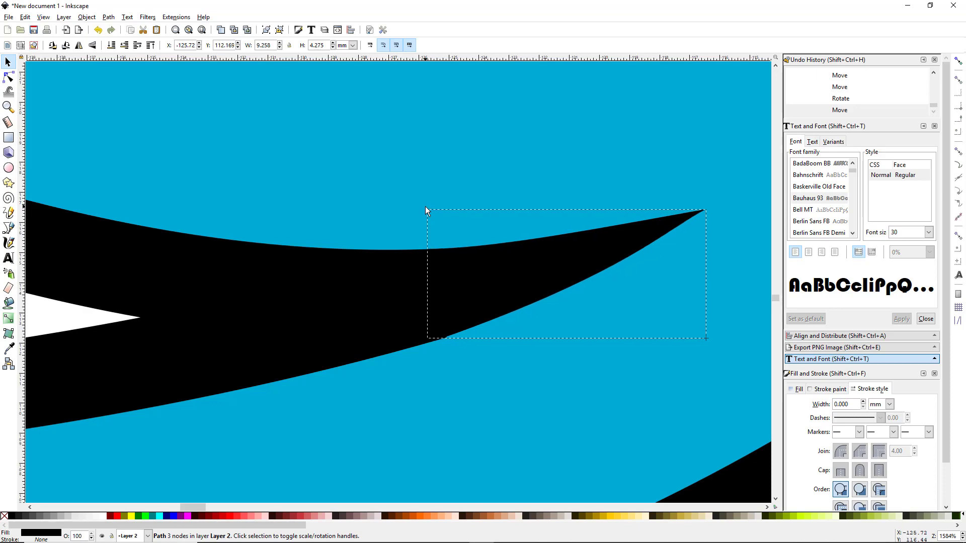
scroll(496, 295, "down", 3)
scroll(493, 294, "down", 2)
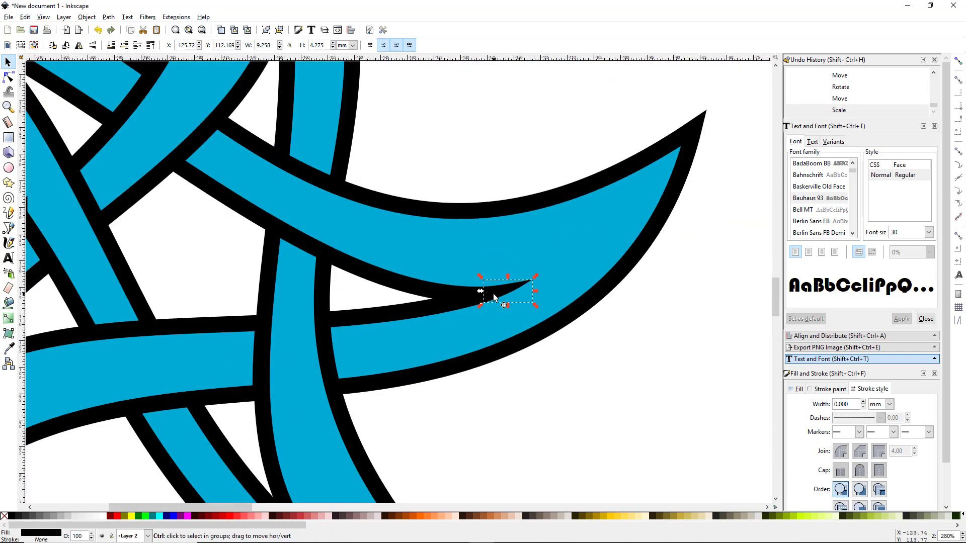
left_click(500, 378)
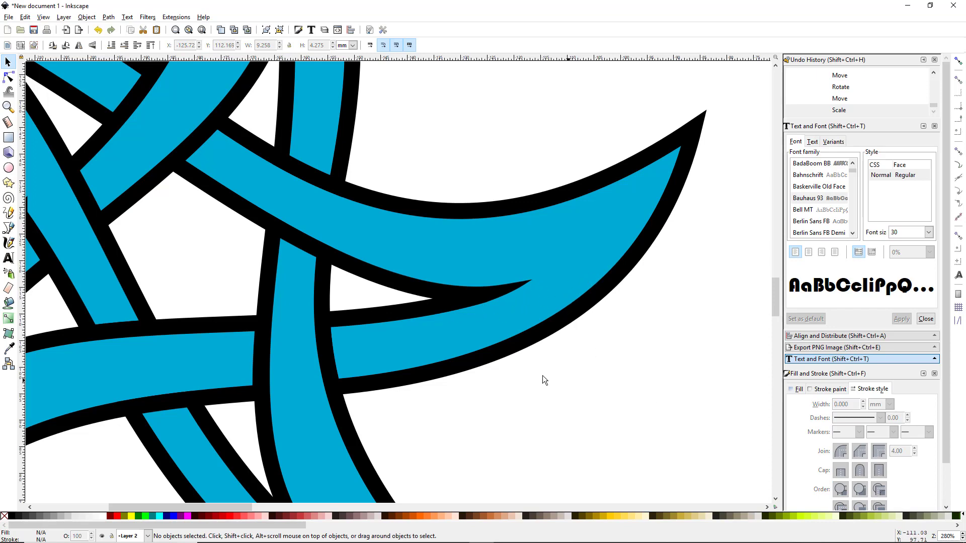
- Rotate the top arm's patch upright, fit it onto the blunt inner corner and scale it to the outline's width
left_click_drag(433, 234, 518, 421)
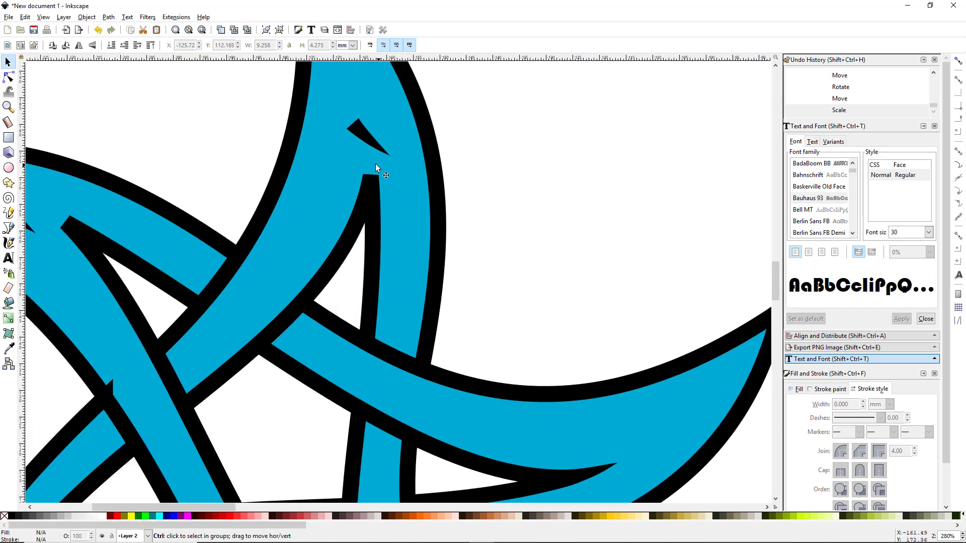
scroll(478, 252, "down", 3)
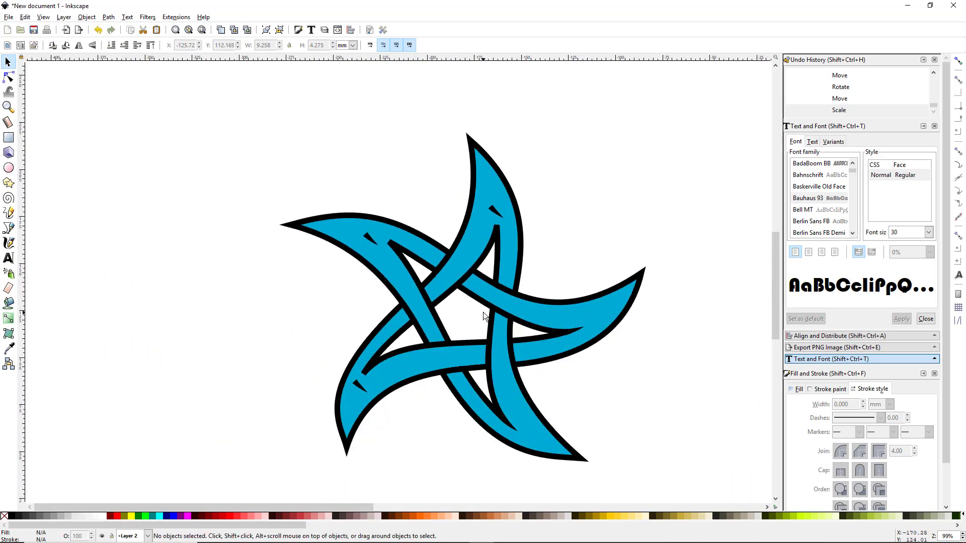
scroll(482, 312, "up", 2)
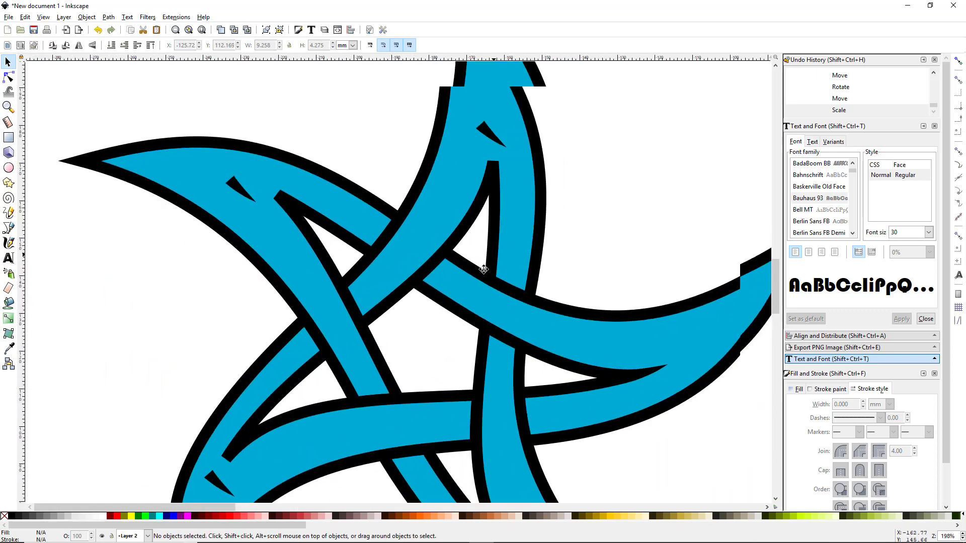
scroll(484, 270, "up", 3)
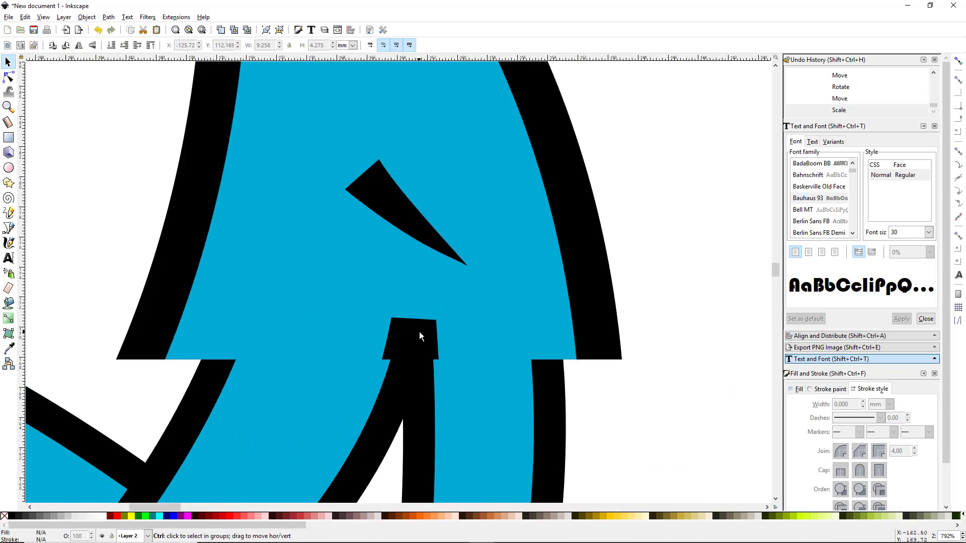
left_click(418, 242)
left_click(417, 242)
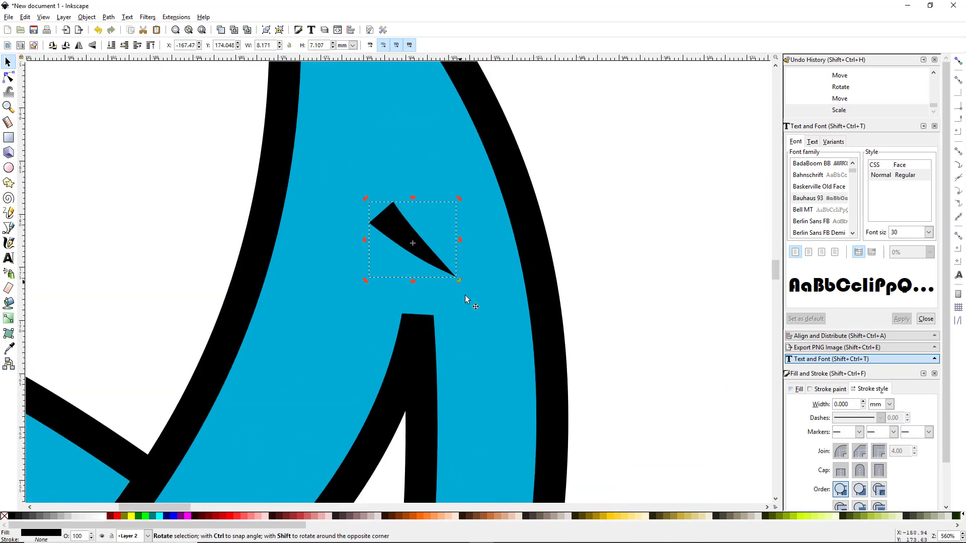
scroll(466, 299, "up", 3)
left_click_drag(517, 195, 539, 295)
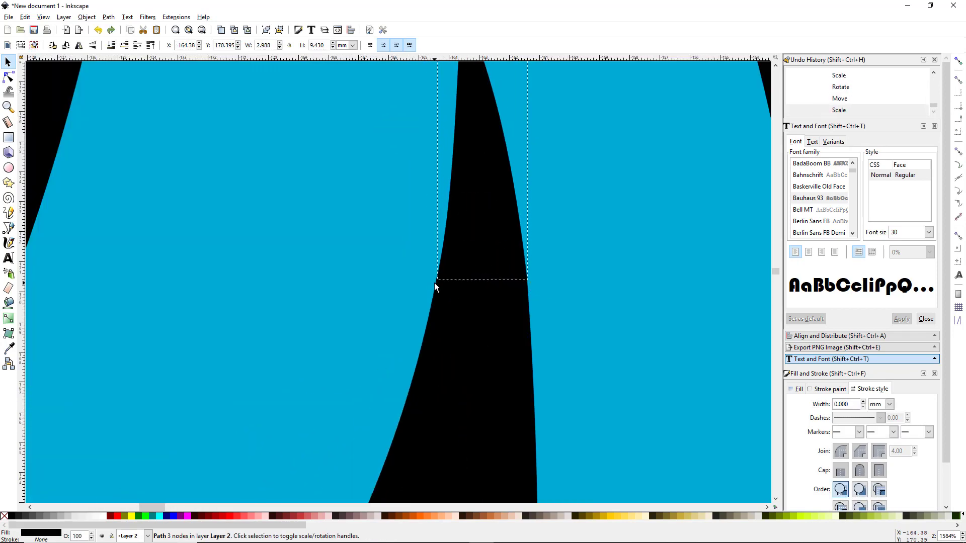
- Adjust a base node of the top arm's patch so its side runs flush with the black outline
scroll(619, 347, "down", 2)
scroll(373, 280, "up", 3)
left_click(488, 375)
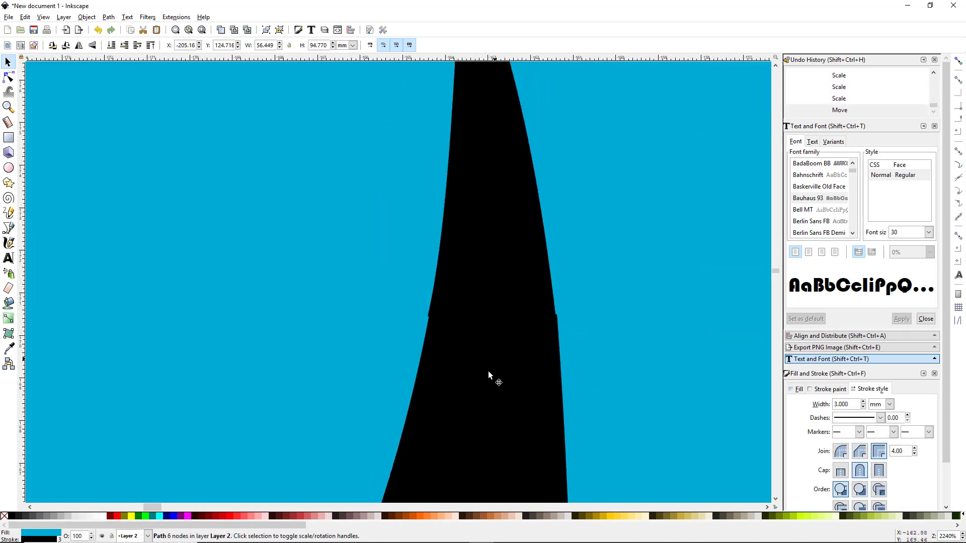
key("n")
left_click_drag(556, 319, 550, 324)
key("s")
- Rotate the upper-left arm's patch to point outward along the arm and move it onto the blunt inner corner
scroll(581, 342, "down", 4)
left_click(581, 343)
scroll(582, 342, "up", 4)
left_click_drag(326, 131, 334, 274)
left_click_drag(279, 239, 396, 216)
left_click_drag(461, 263, 458, 268)
left_click_drag(400, 225, 409, 228)
- Move the base node of the upper-left arm's patch onto the outline's edge so the two join smoothly
key("n")
left_click_drag(426, 263, 429, 265)
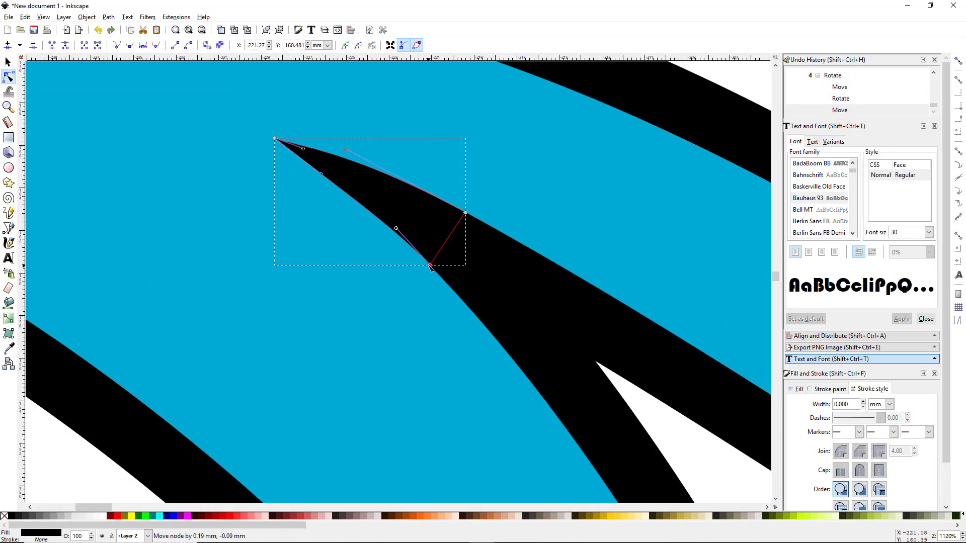
scroll(431, 267, "up", 3)
key("s")
left_click(415, 306)
left_click(427, 210)
- Rotate the lower-left arm's patch to point down along the arm and move it onto the blunt inner corner
scroll(427, 210, "down", 7)
left_click(360, 289)
scroll(307, 428, "up", 4)
left_click_drag(498, 431, 461, 360)
scroll(405, 273, "up", 2)
left_click_drag(405, 273, 405, 259)
- Place the base nodes of the lower-left arm's patch on the outline edges and curve its sides to continue the outlines
key("n")
left_click_drag(310, 159, 311, 159)
left_click_drag(456, 267, 457, 266)
key("s")
key("n")
left_click_drag(258, 279, 249, 275)
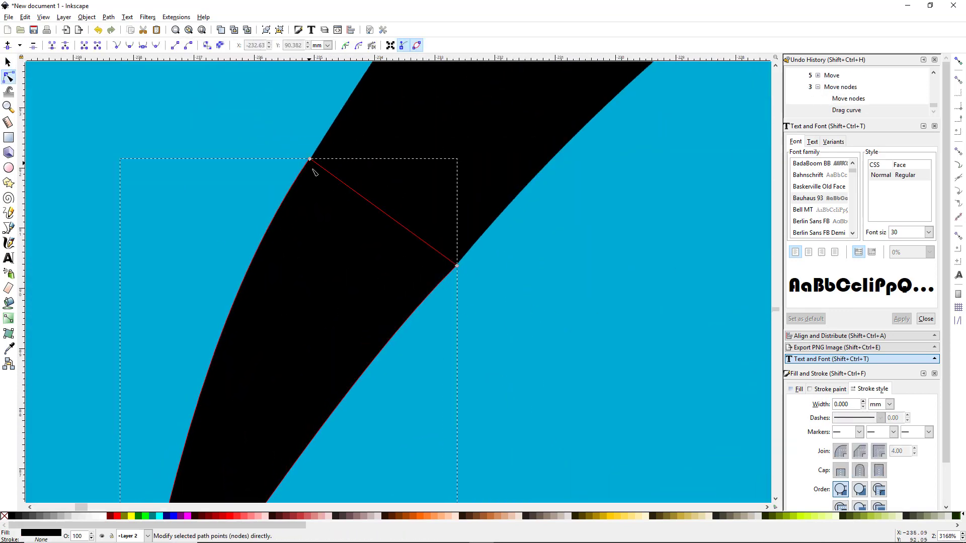
left_click_drag(310, 159, 313, 155)
left_click_drag(355, 364, 358, 367)
key("s")
- Fine-tune the inner base node of the lower-left arm's patch to remove the kink along the outline's edge
scroll(423, 276, "up", 3)
key("n")
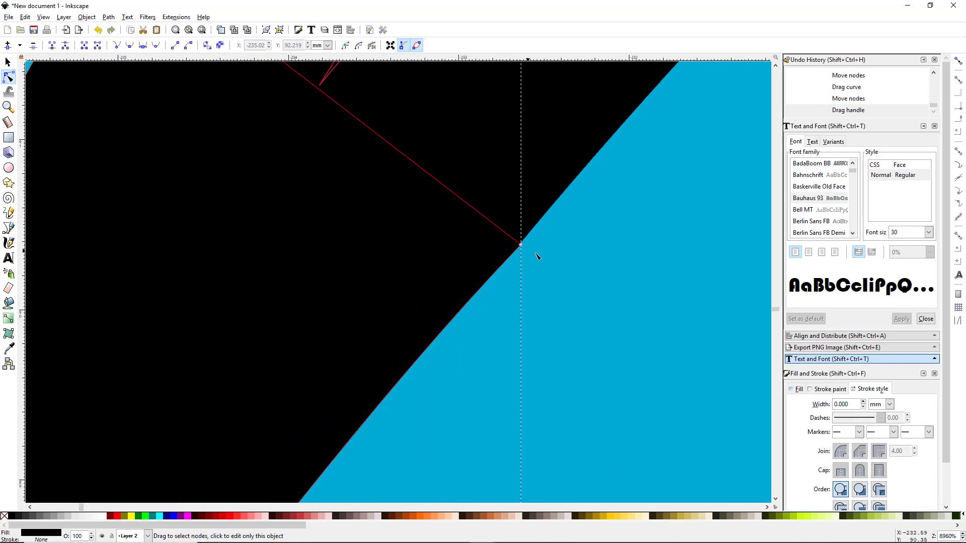
left_click_drag(520, 245, 520, 331)
key("s")
- Nudge the lower-left arm's end node where it meets the upper-left arm to remove the black spike in the blue band
scroll(466, 327, "down", 9)
scroll(447, 312, "down", 1)
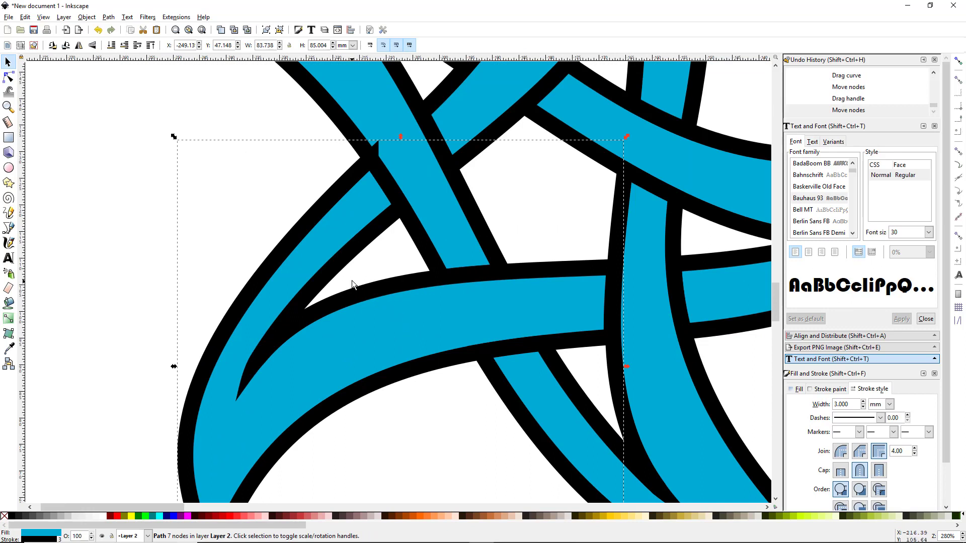
scroll(367, 199, "up", 4)
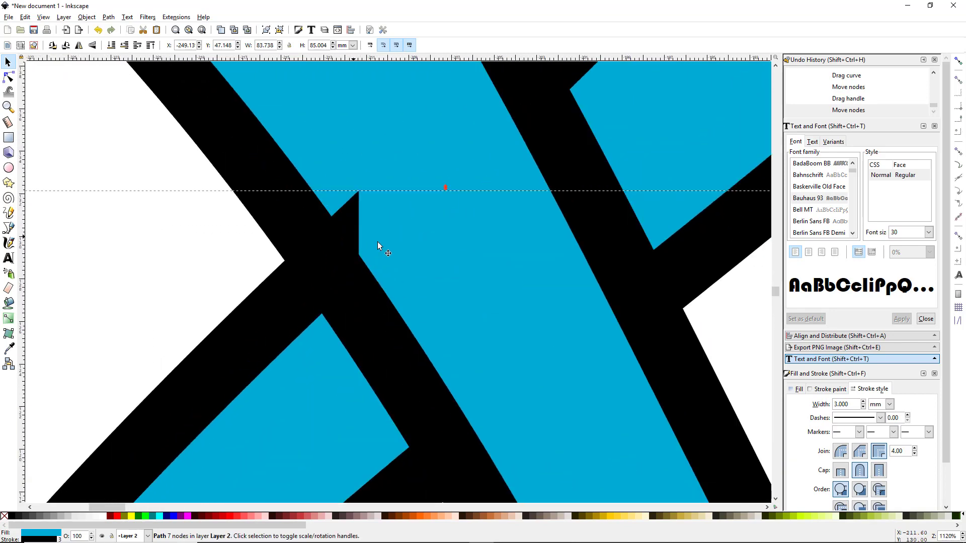
left_click(8, 77)
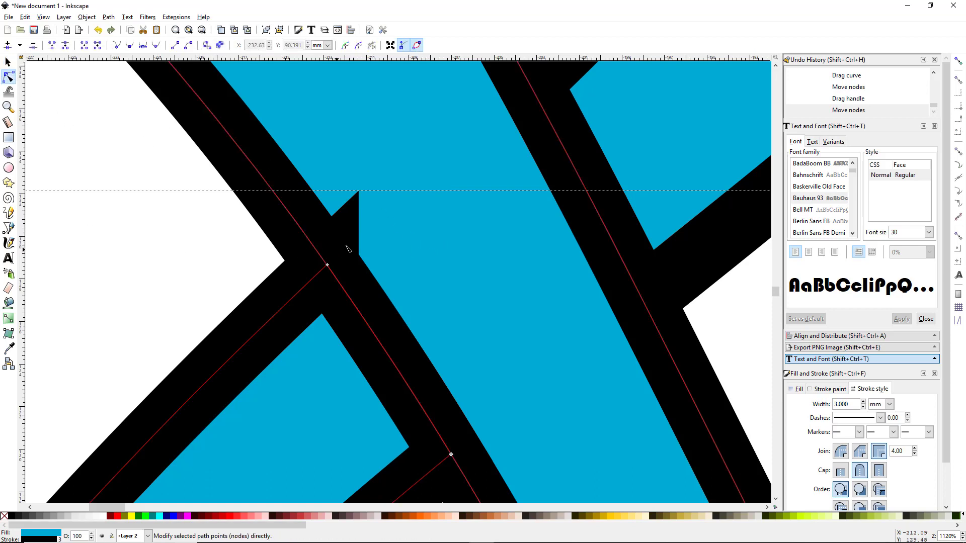
left_click(352, 218)
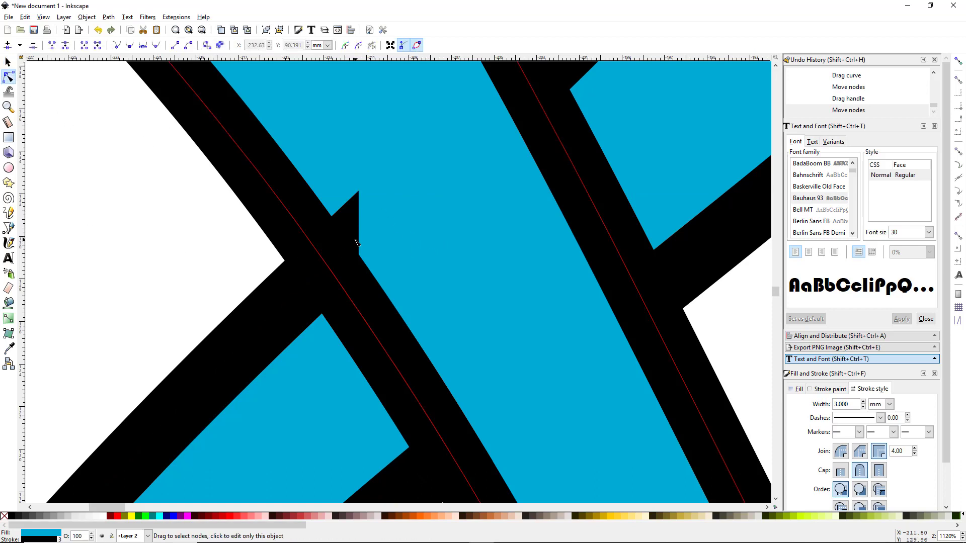
left_click(277, 304)
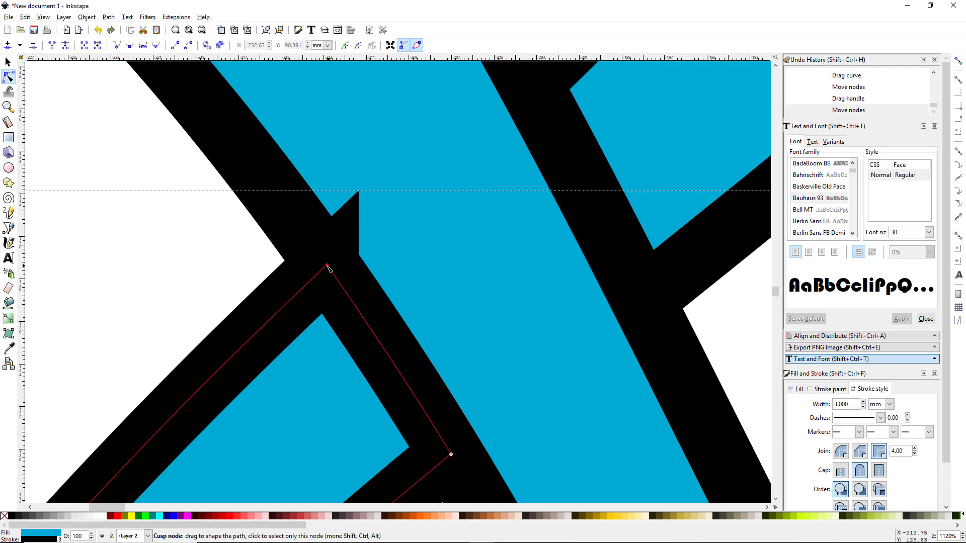
left_click_drag(328, 266, 328, 269)
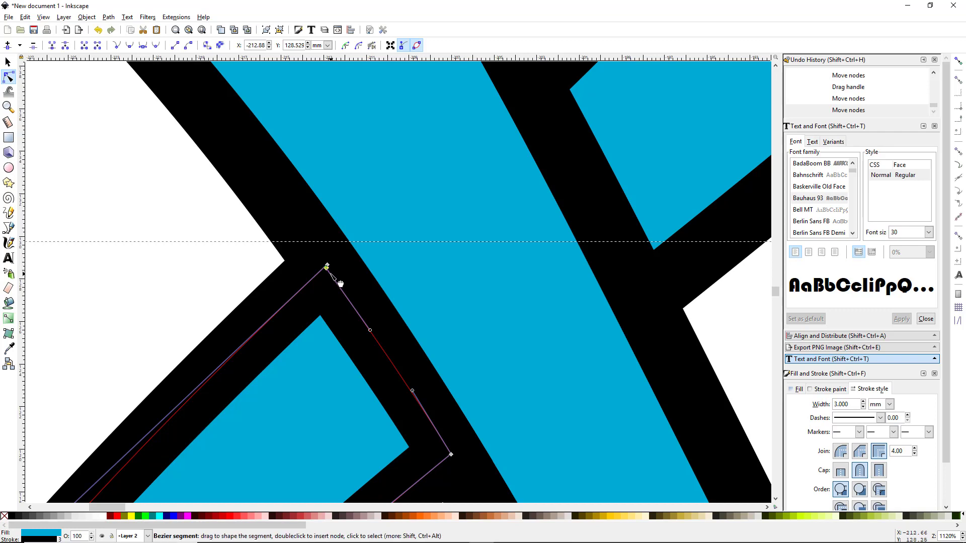
key("s")
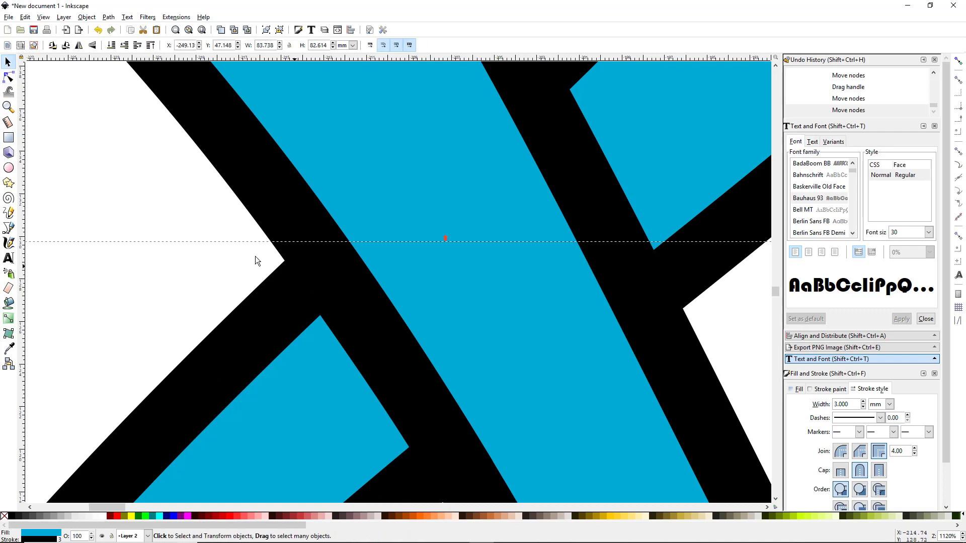
scroll(230, 246, "down", 6, "ctrl")
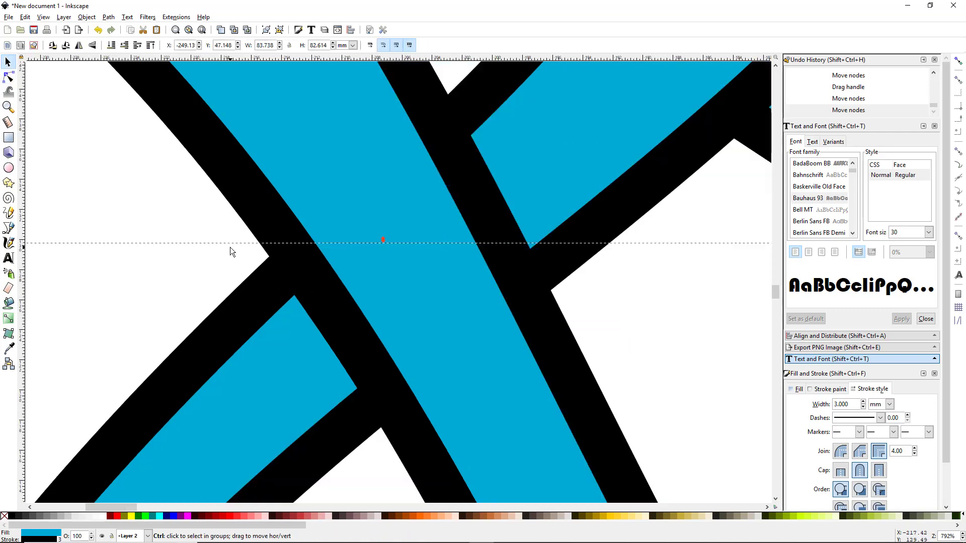
scroll(230, 246, "down", 1, "ctrl")
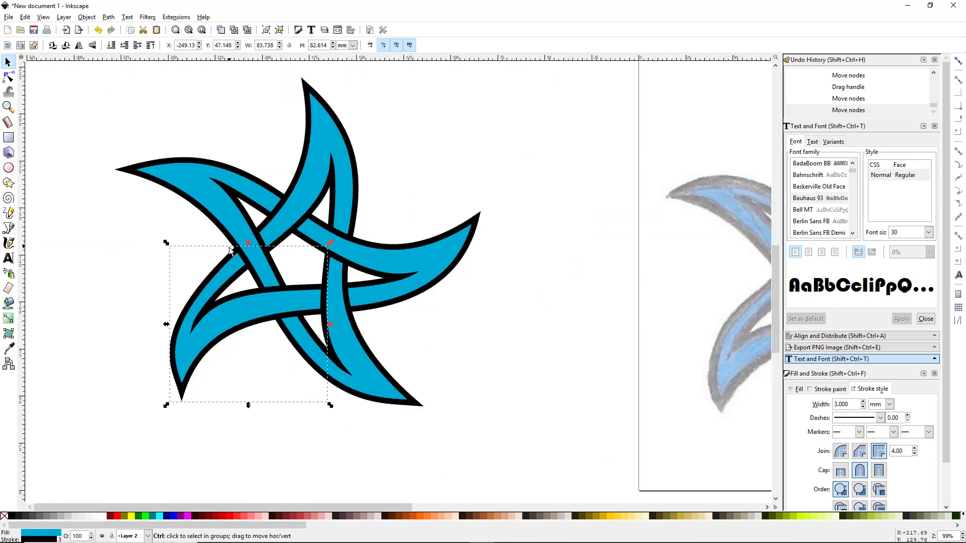
- Deselect the lower-left arm and compare the whole blue star with the hand-drawn sketch on the page
scroll(358, 372, "down", 2, "ctrl")
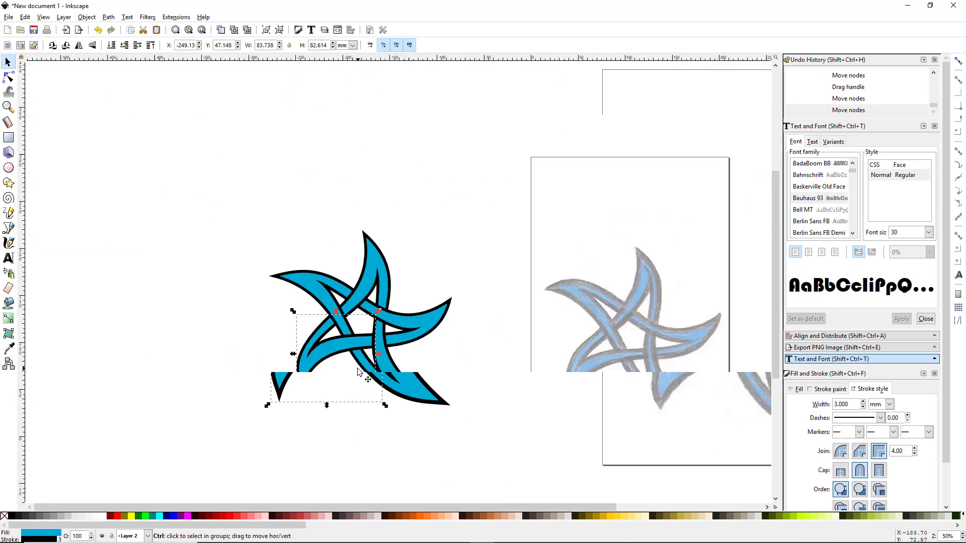
left_click(466, 376)
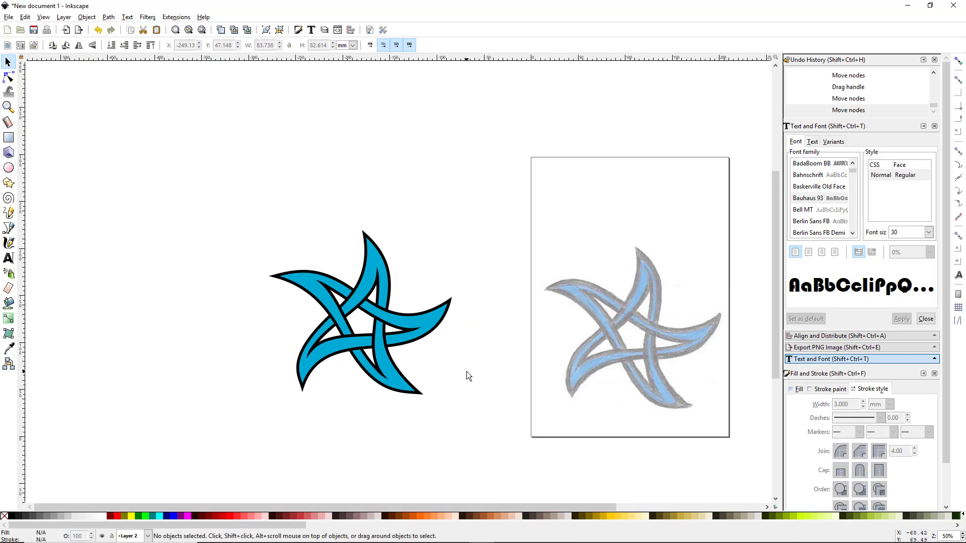
scroll(415, 349, "up", 2, "ctrl")
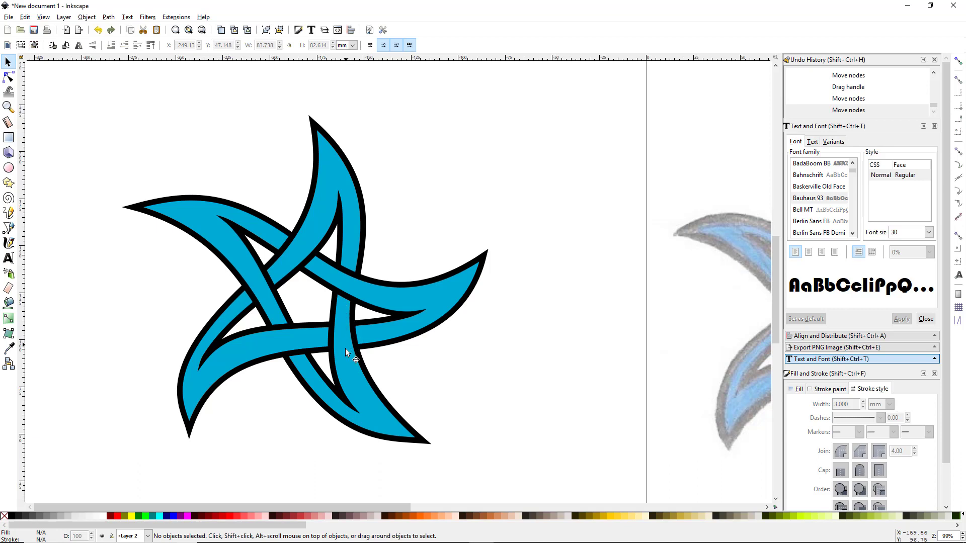
left_click_drag(348, 352, 403, 341)
scroll(476, 334, "down", 2)
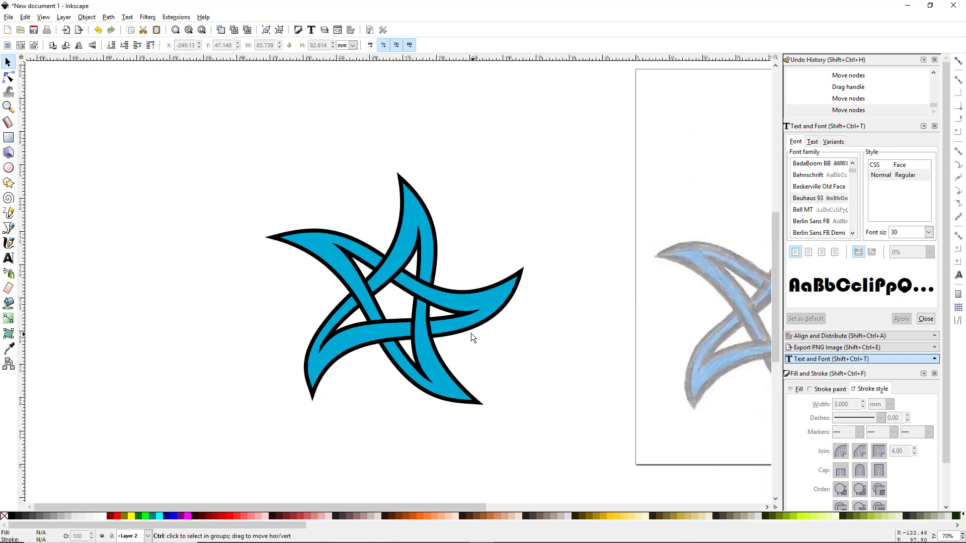
left_click_drag(544, 352, 440, 349)
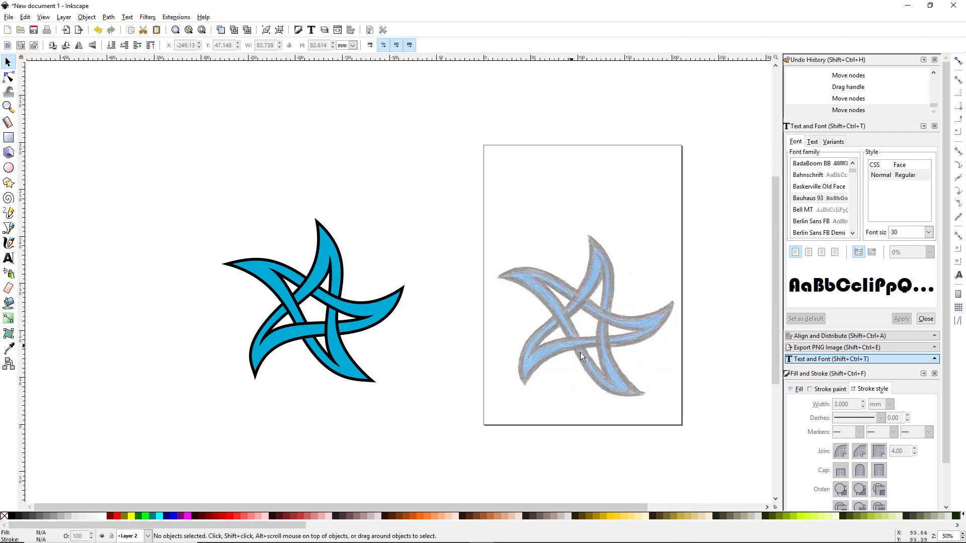
left_click_drag(553, 347, 499, 322)
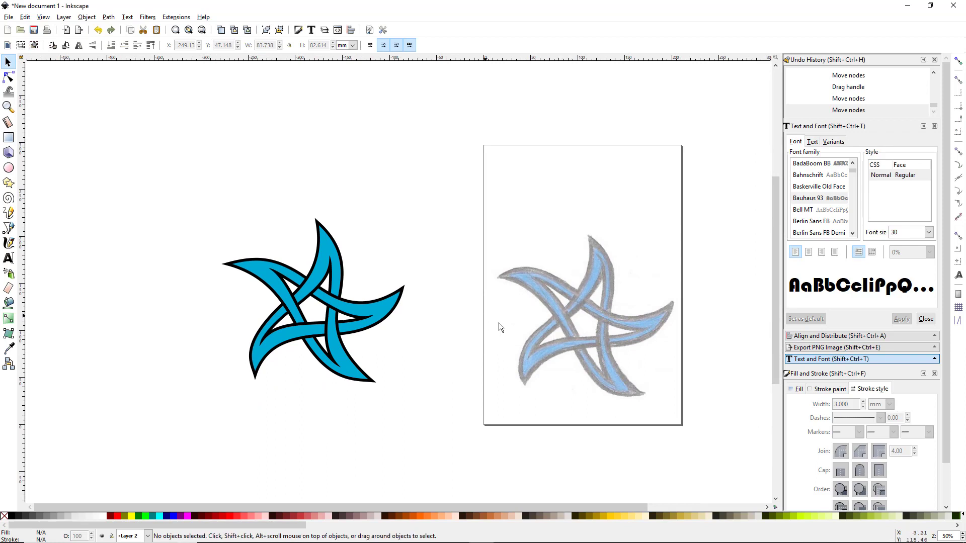